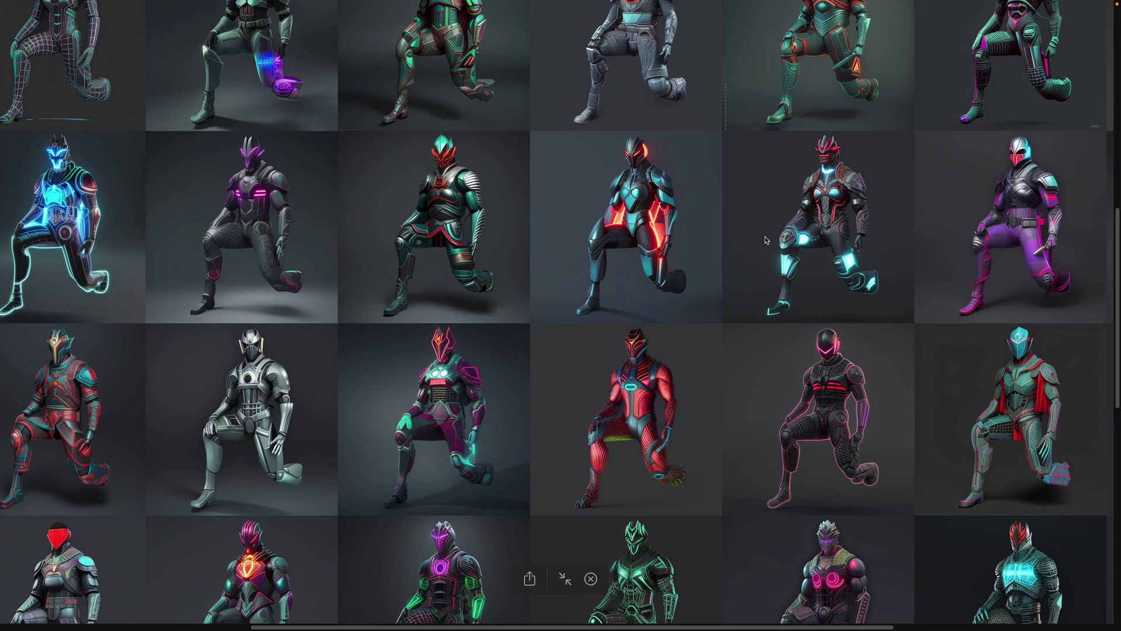
# Step: Examine the character variations in the grid-0005.png preview, then close the preview
pyautogui.moveTo(765, 240); pyautogui.dragTo(589, 347)
pyautogui.moveTo(792, 193); pyautogui.dragTo(736, 306)
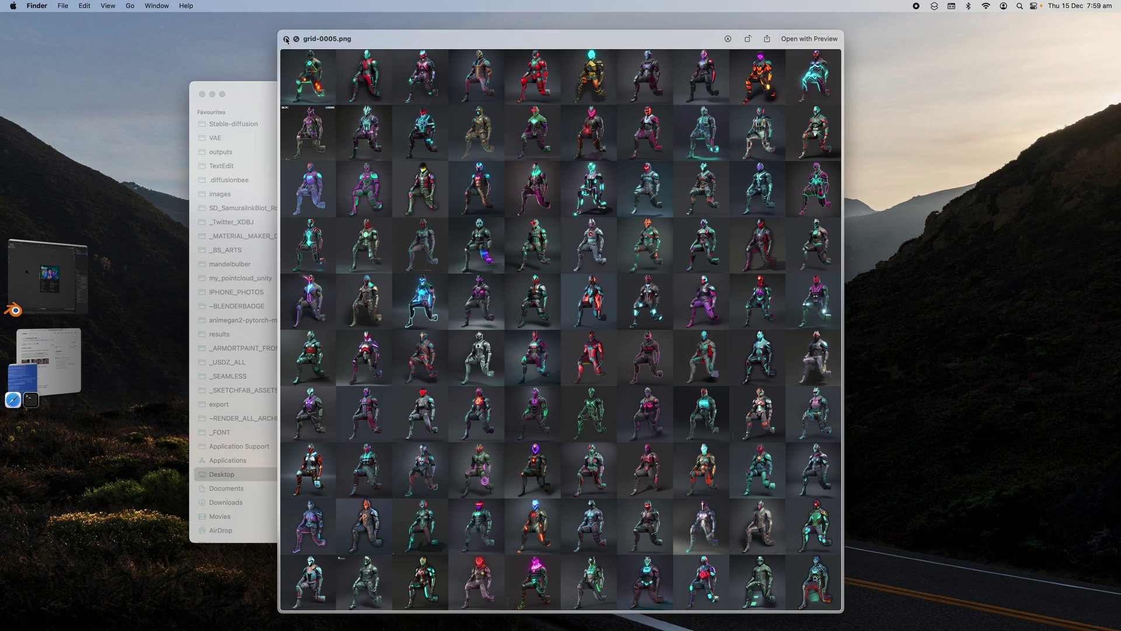
pyautogui.click(286, 39)
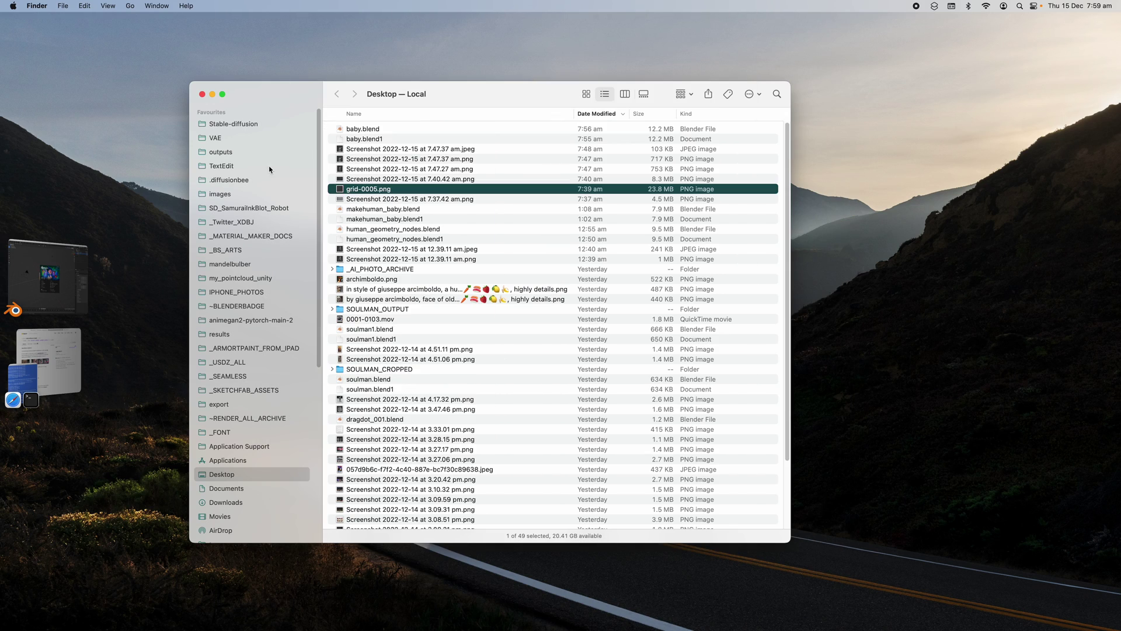
# Step: Switch to Safari and read the stable-diffusion-2-depth model card, including the MiDaS depth prediction note and the example images
pyautogui.click(71, 346)
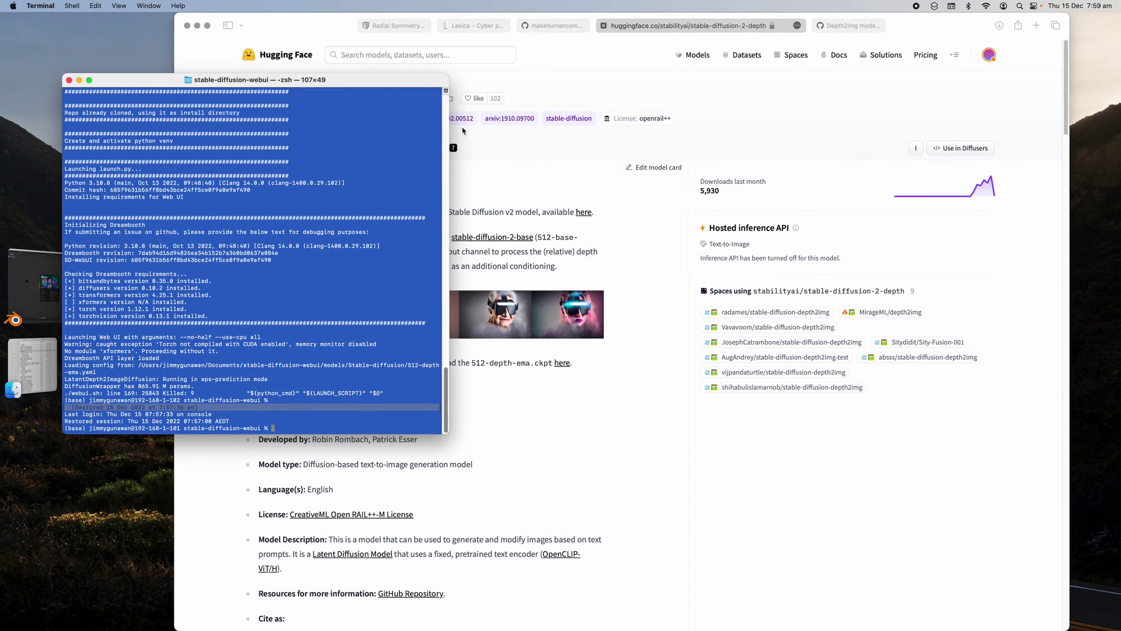
pyautogui.click(911, 30)
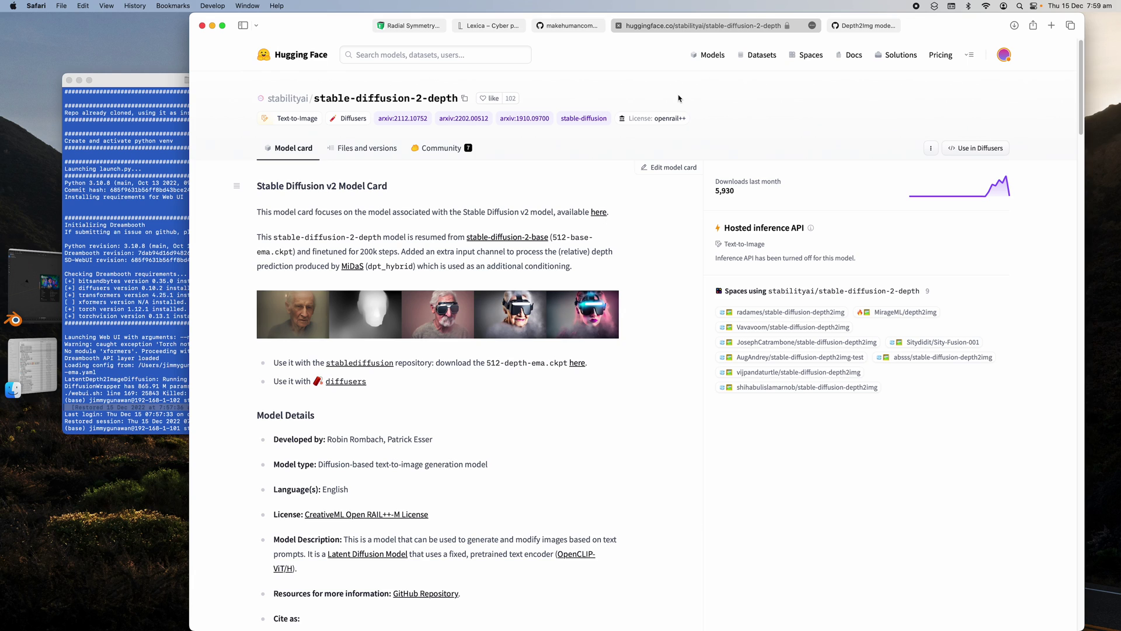
pyautogui.scroll(-1, 387, 315)
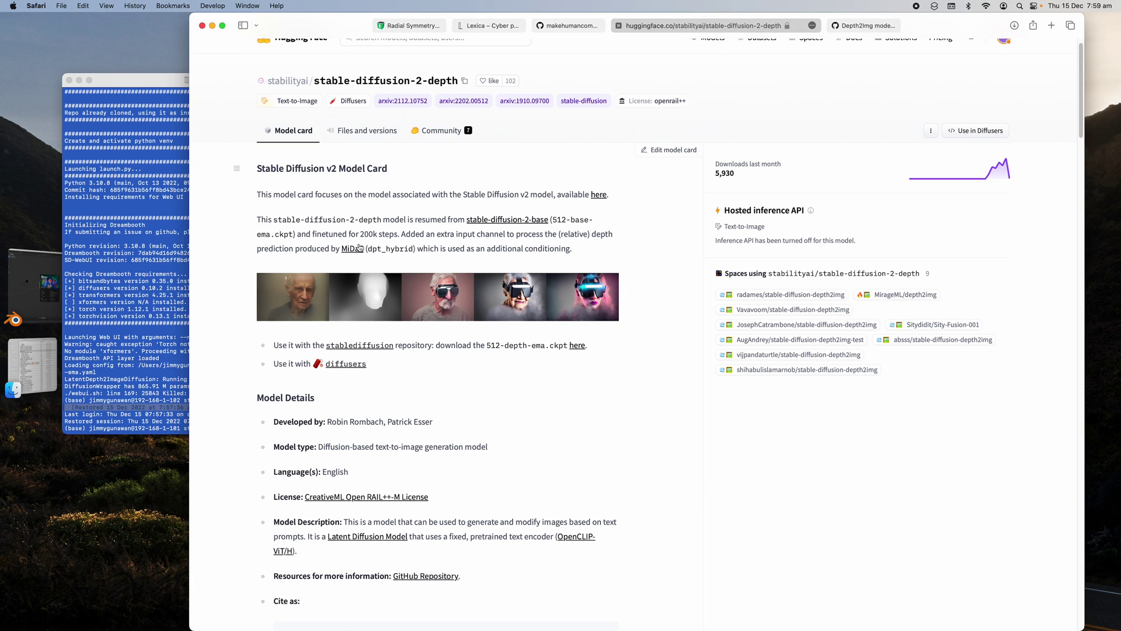
pyautogui.moveTo(334, 249); pyautogui.dragTo(378, 249)
pyautogui.scroll(-1, 358, 273)
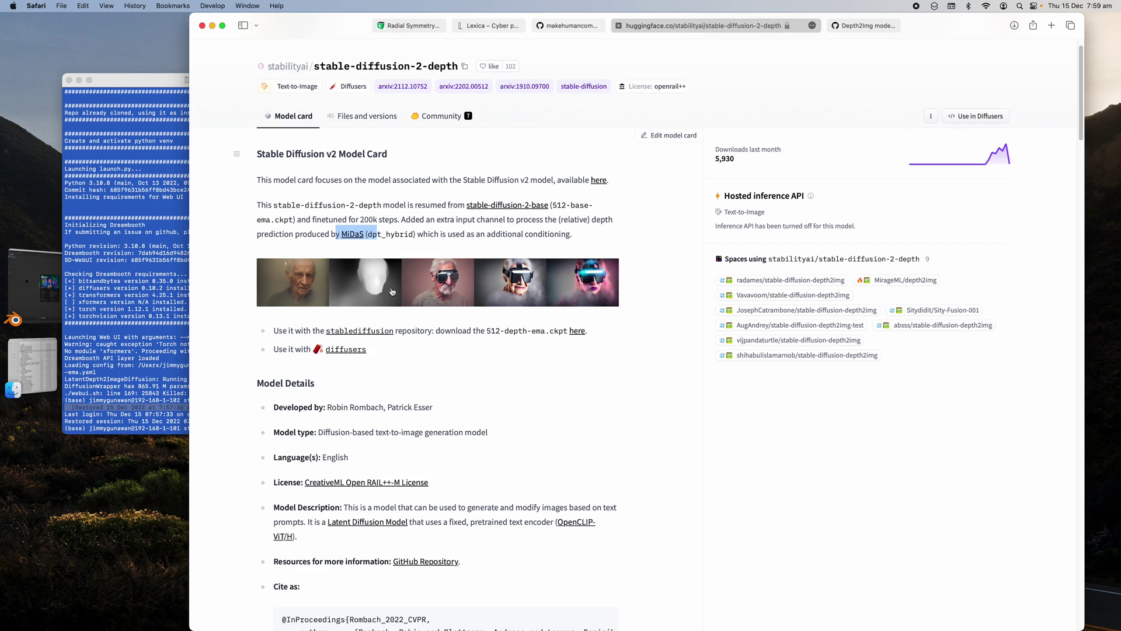
pyautogui.click(312, 268)
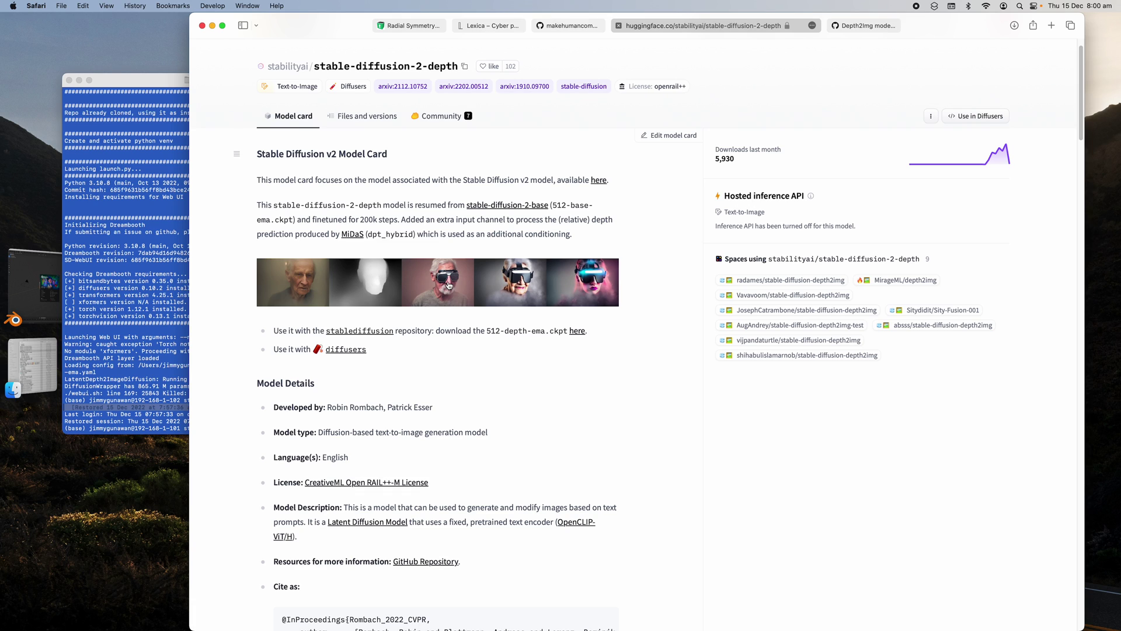
# Step: Open the Depth2Img model support pull request for stable-diffusion-webui and skim its description
pyautogui.click(859, 26)
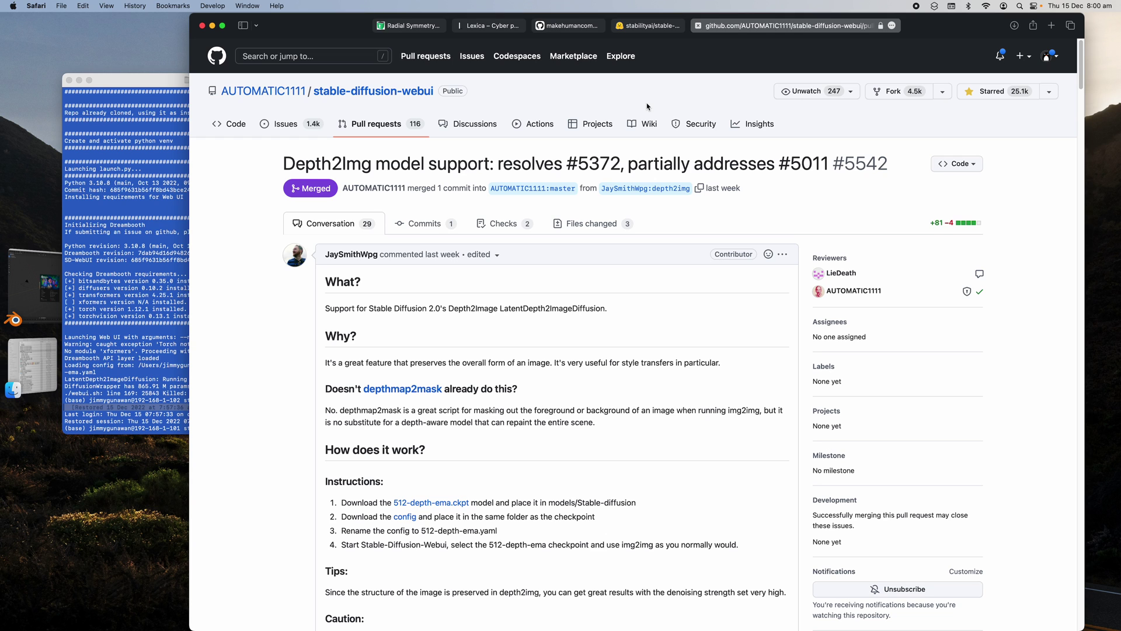
pyautogui.scroll(-10, 671, 202)
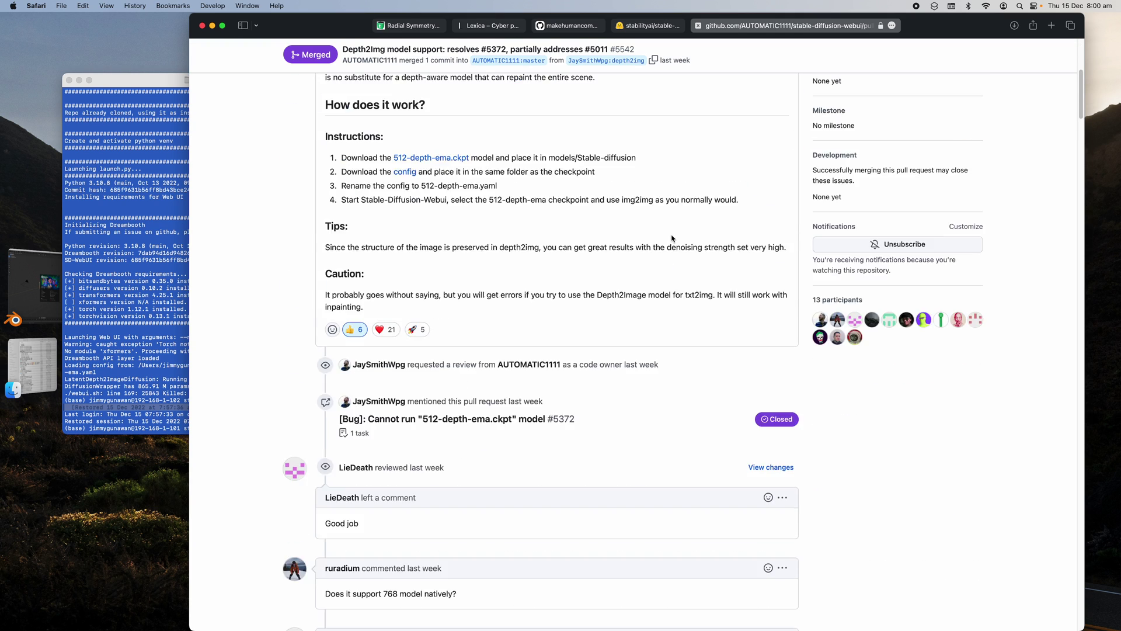
pyautogui.scroll(10, 671, 238)
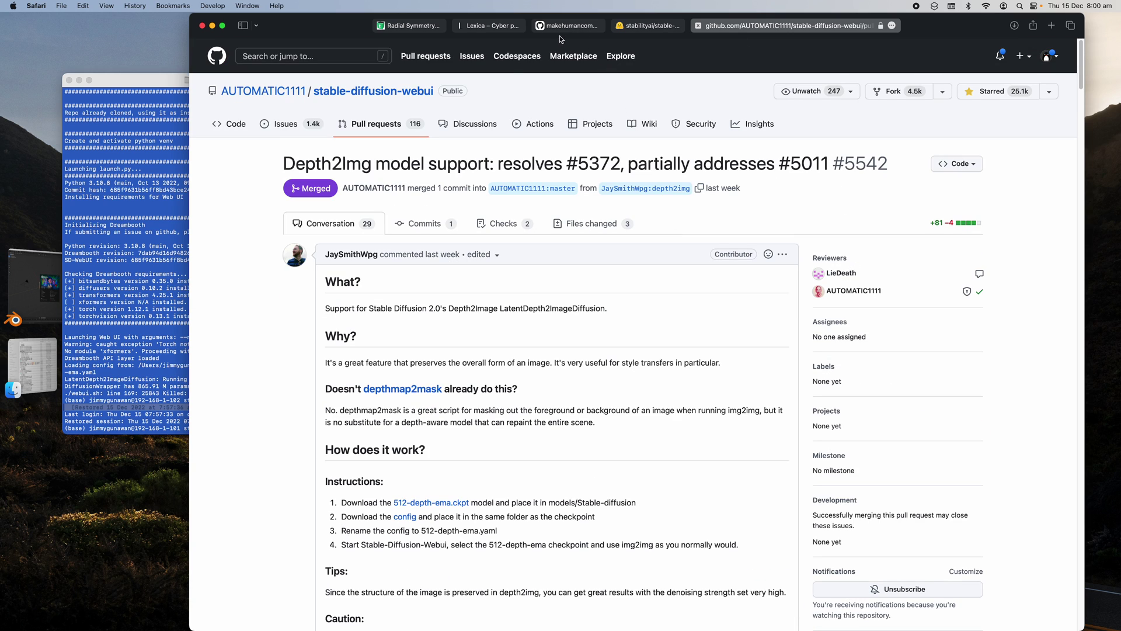
# Step: Switch to Terminal, launch the Stable Diffusion web UI with ./webui.sh, and make the Terminal window slightly smaller
pyautogui.press('super+Tab')
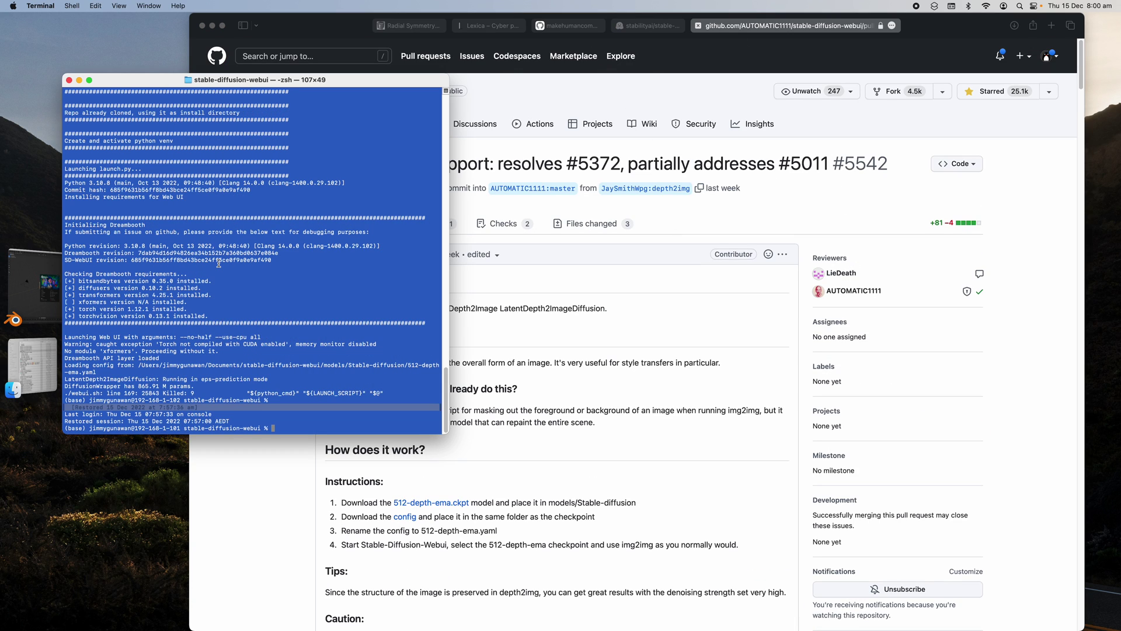
pyautogui.write('./webui.sh')
pyautogui.press('Return')
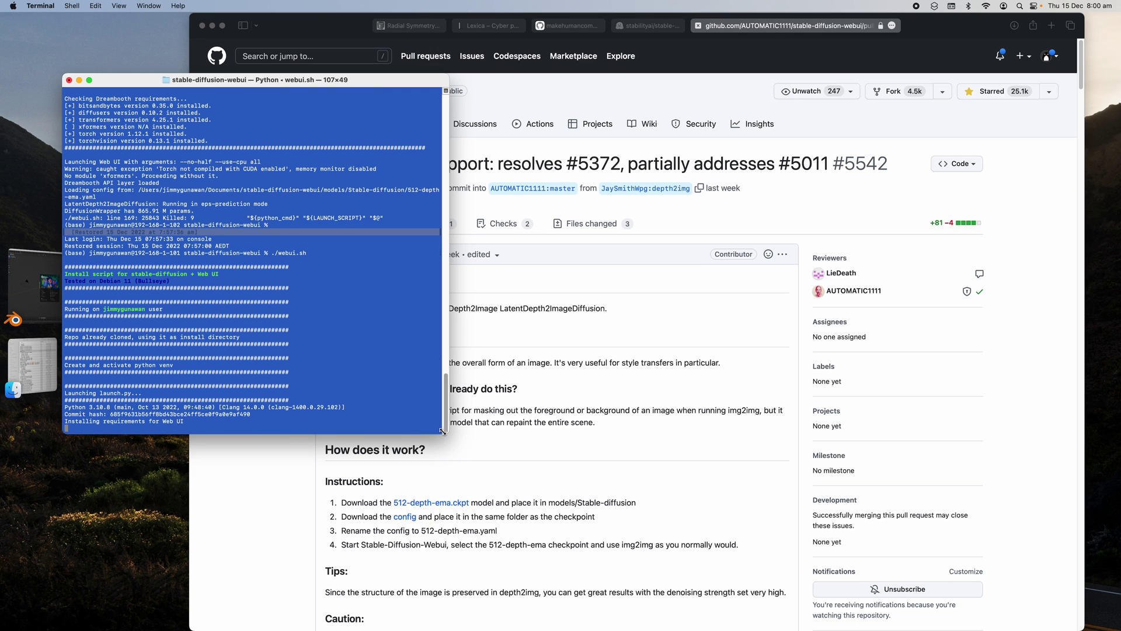
pyautogui.moveTo(448, 433); pyautogui.dragTo(435, 426)
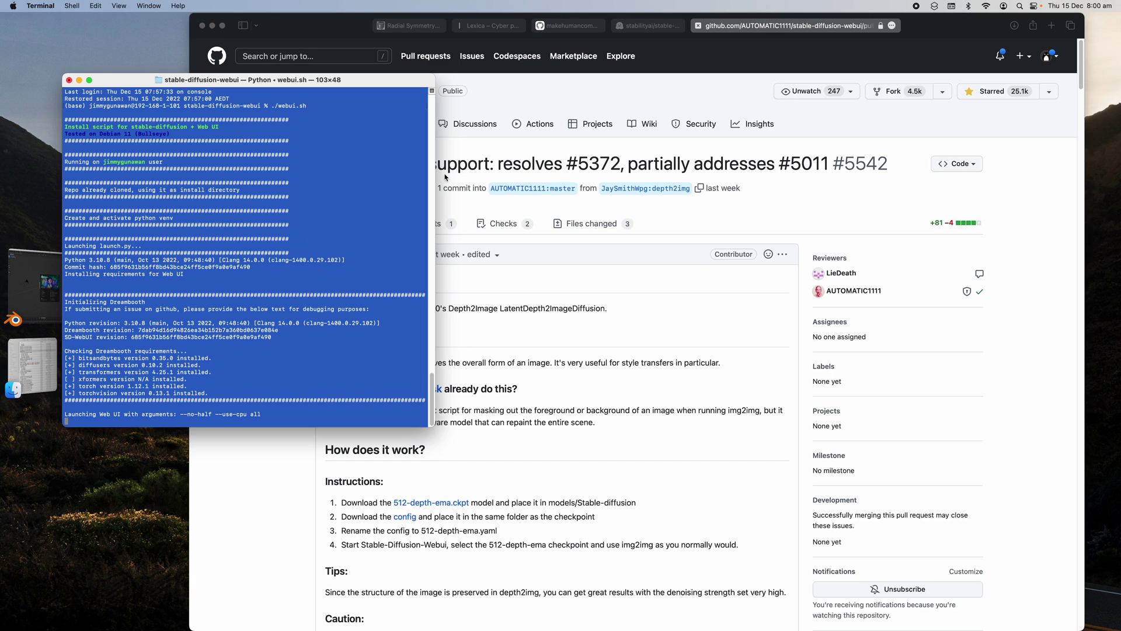
pyautogui.click(286, 227)
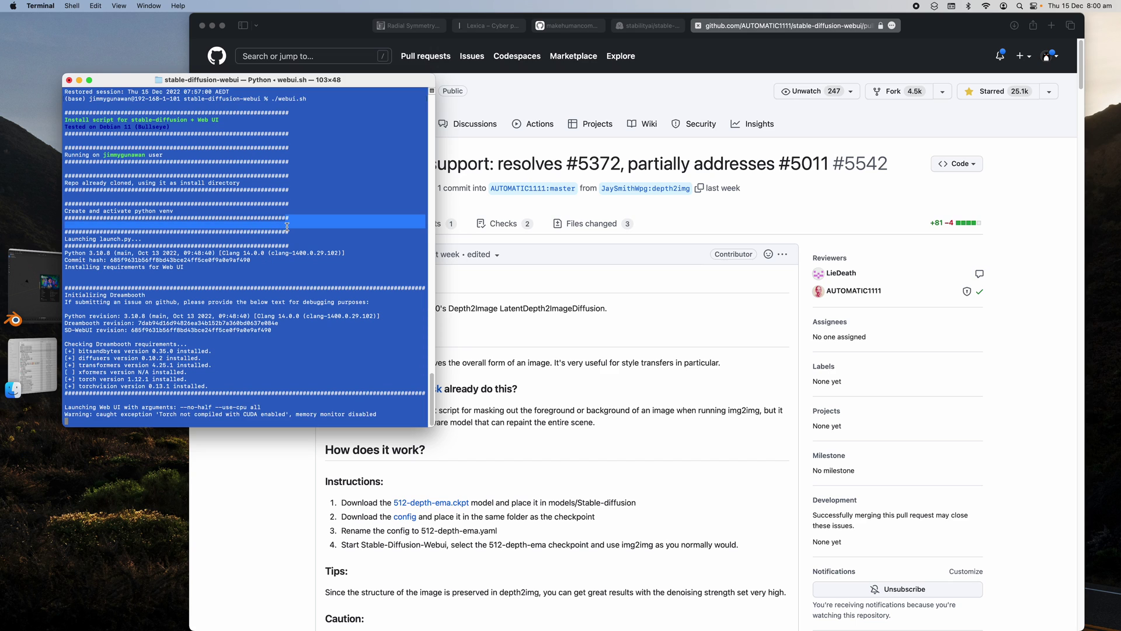
# Step: Revisit the depth model card in Safari and review the title and explanation of the Depth2Img pull request
pyautogui.click(657, 26)
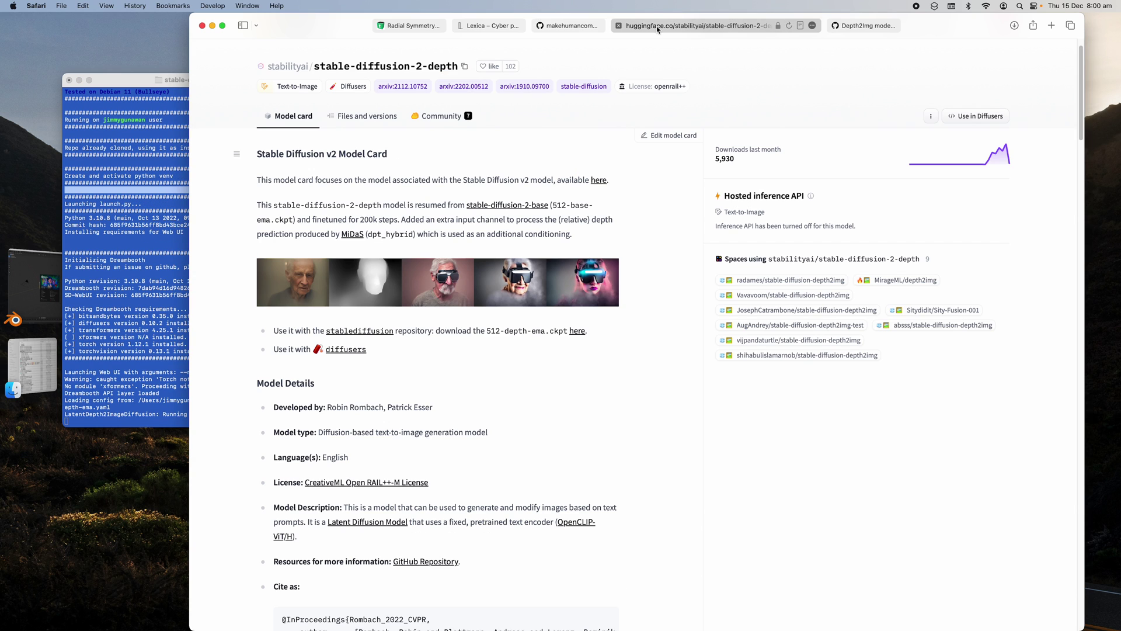
pyautogui.click(865, 26)
pyautogui.scroll(-5, 342, 274)
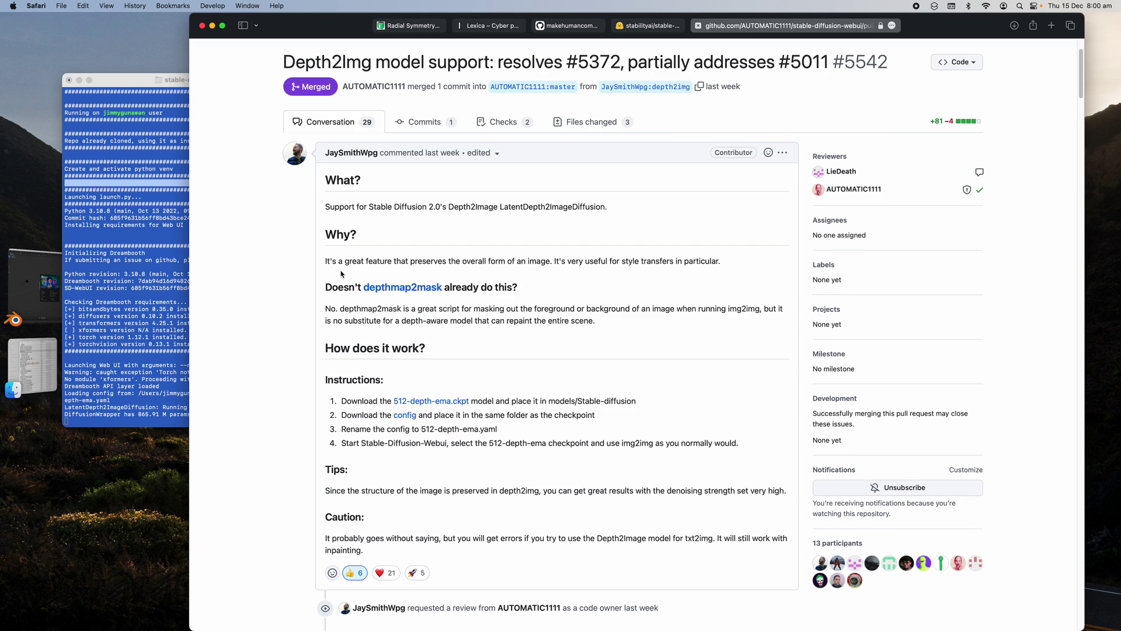
pyautogui.scroll(-3, 341, 274)
pyautogui.scroll(6, 348, 295)
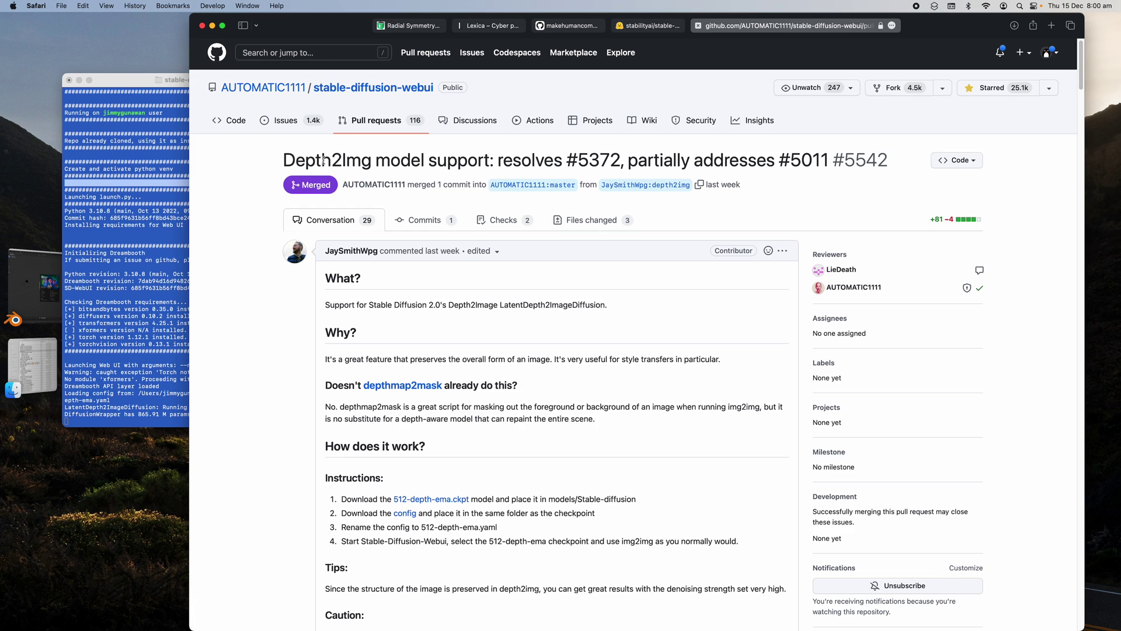
pyautogui.moveTo(284, 160); pyautogui.dragTo(485, 160)
pyautogui.click(492, 157)
# Step: Read the pull request's setup instructions for the 512-depth-ema.ckpt model, its config file and the 512-depth-ema.yaml name
pyautogui.scroll(-5, 345, 289)
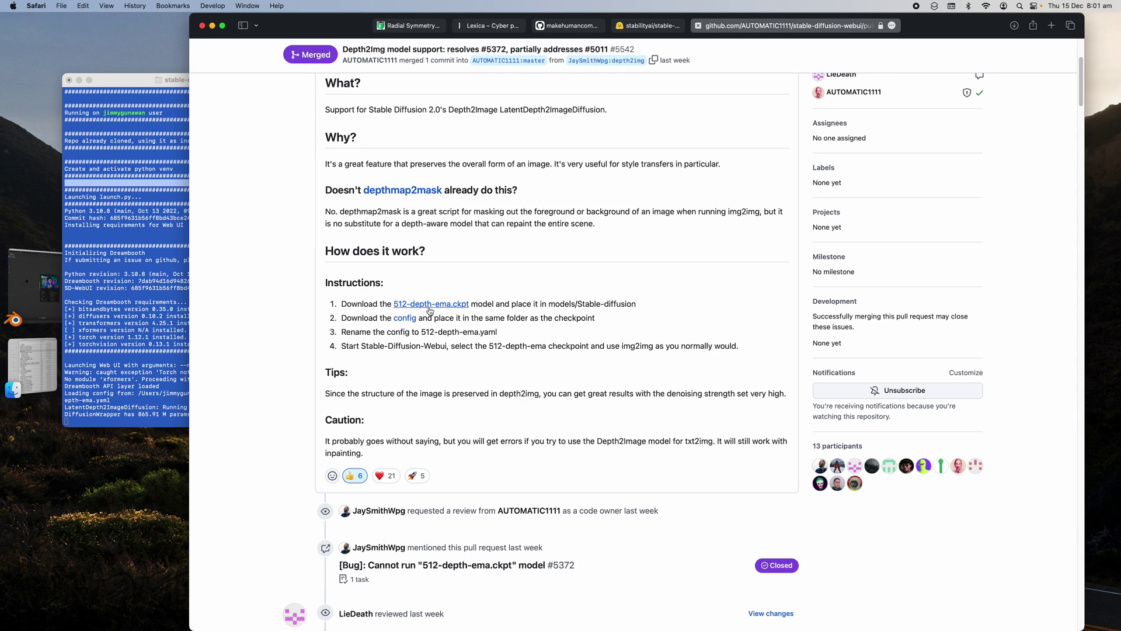
pyautogui.scroll(-1, 388, 298)
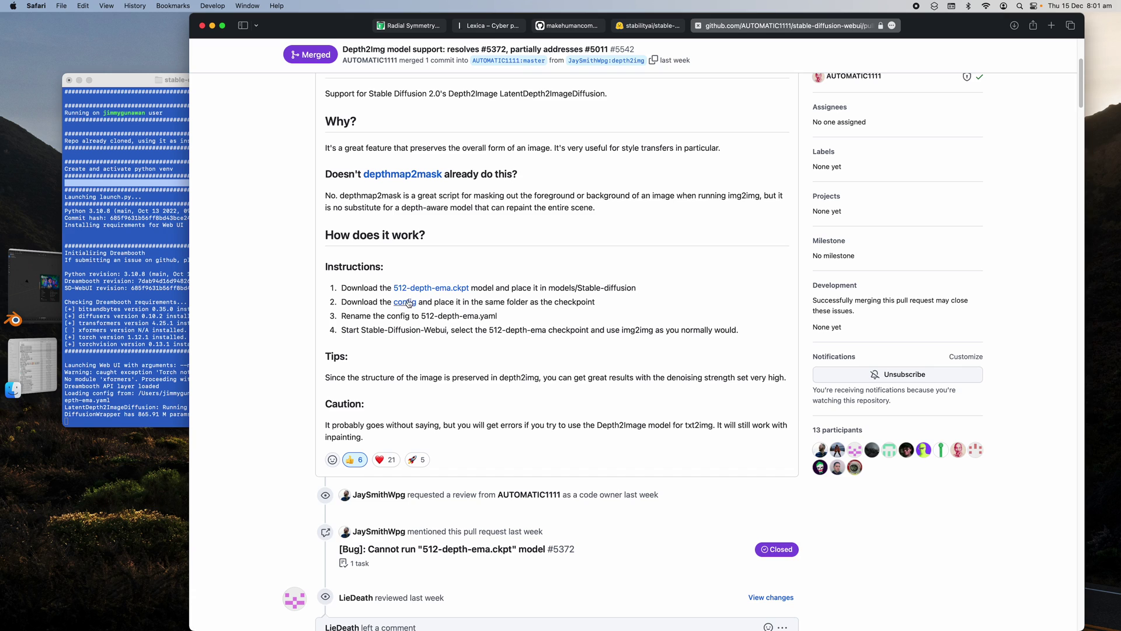
pyautogui.moveTo(423, 316); pyautogui.dragTo(496, 316)
pyautogui.scroll(-1, 446, 301)
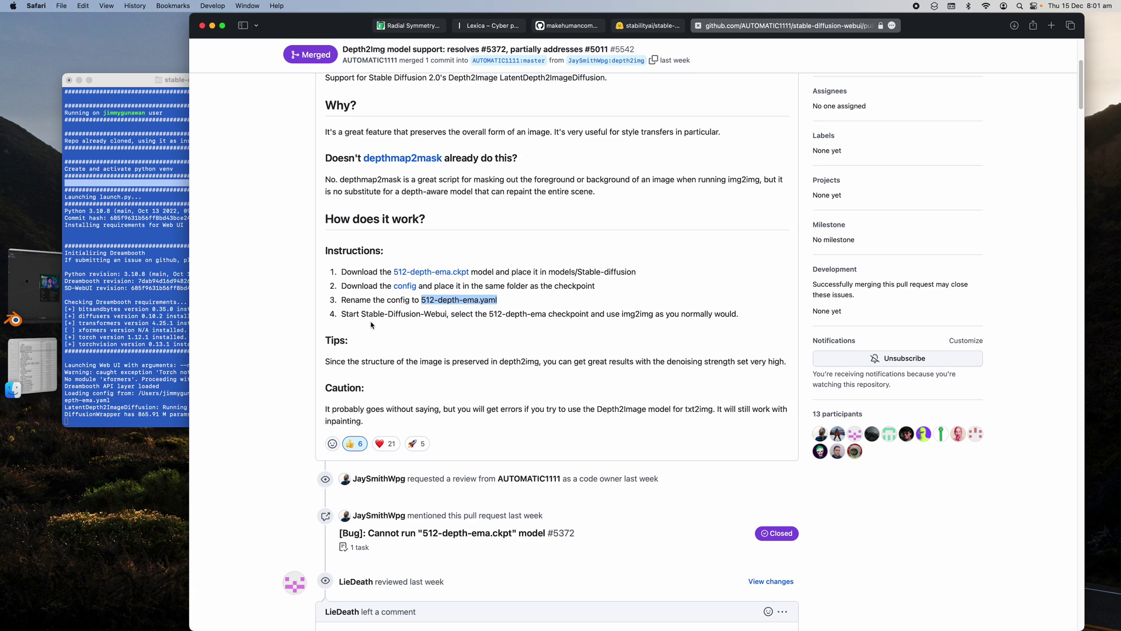
# Step: Check the web UI's loading progress in Terminal and move its window slightly up
pyautogui.click(163, 336)
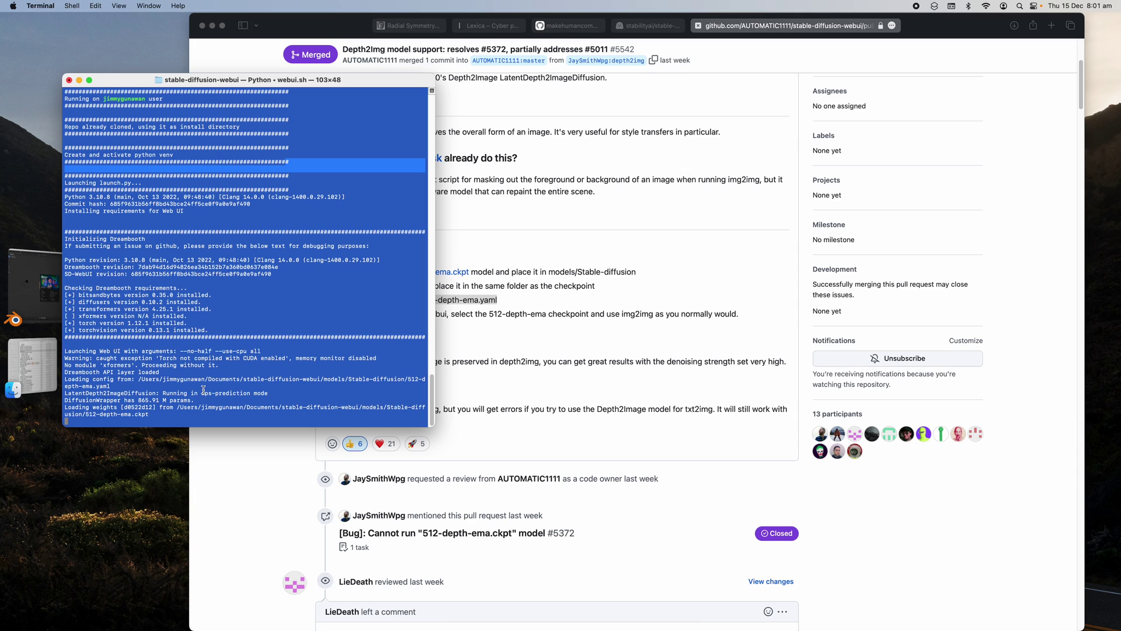
pyautogui.moveTo(187, 80); pyautogui.dragTo(186, 68)
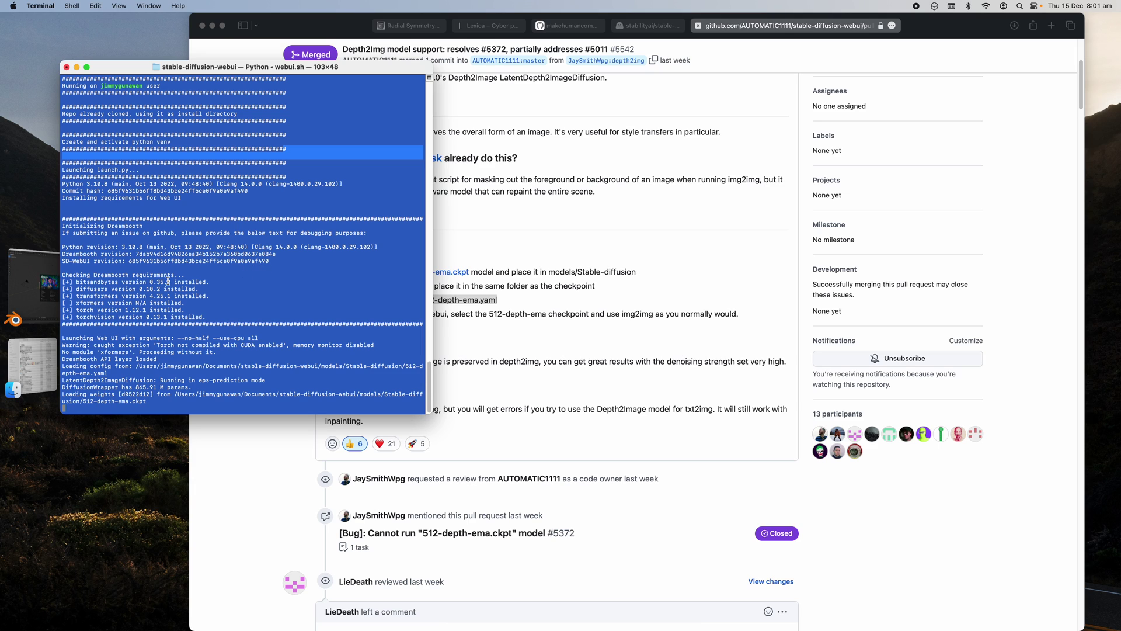
pyautogui.click(639, 144)
pyautogui.click(146, 312)
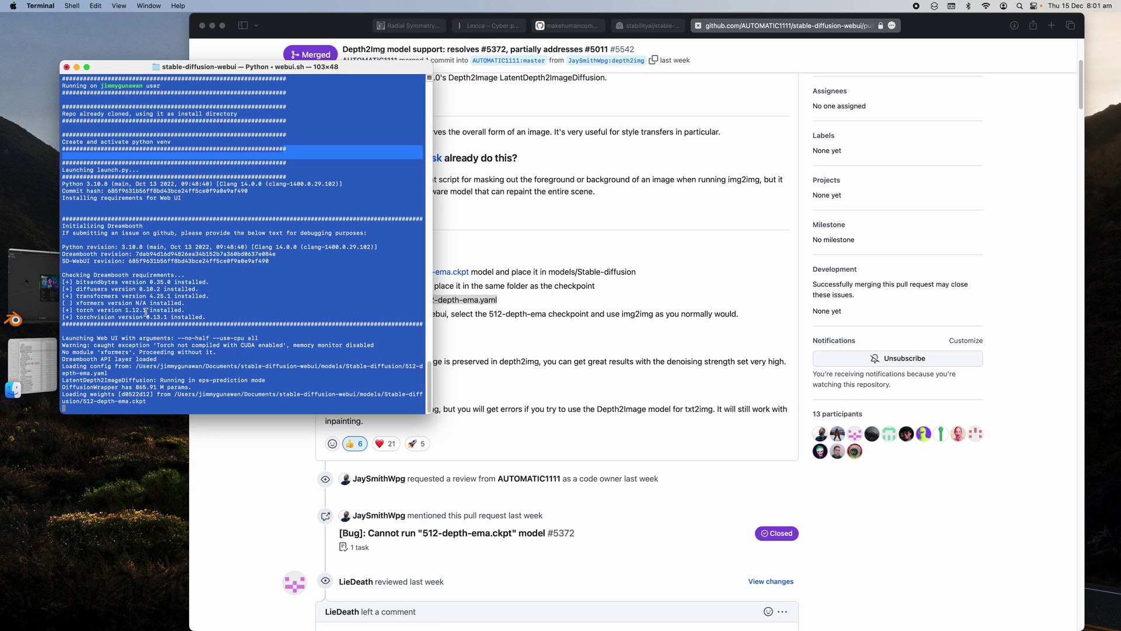
# Step: Switch to Safari and look through the makehumancommunity/mpfb2 repository's files, README and releases
pyautogui.click(588, 29)
pyautogui.click(587, 29)
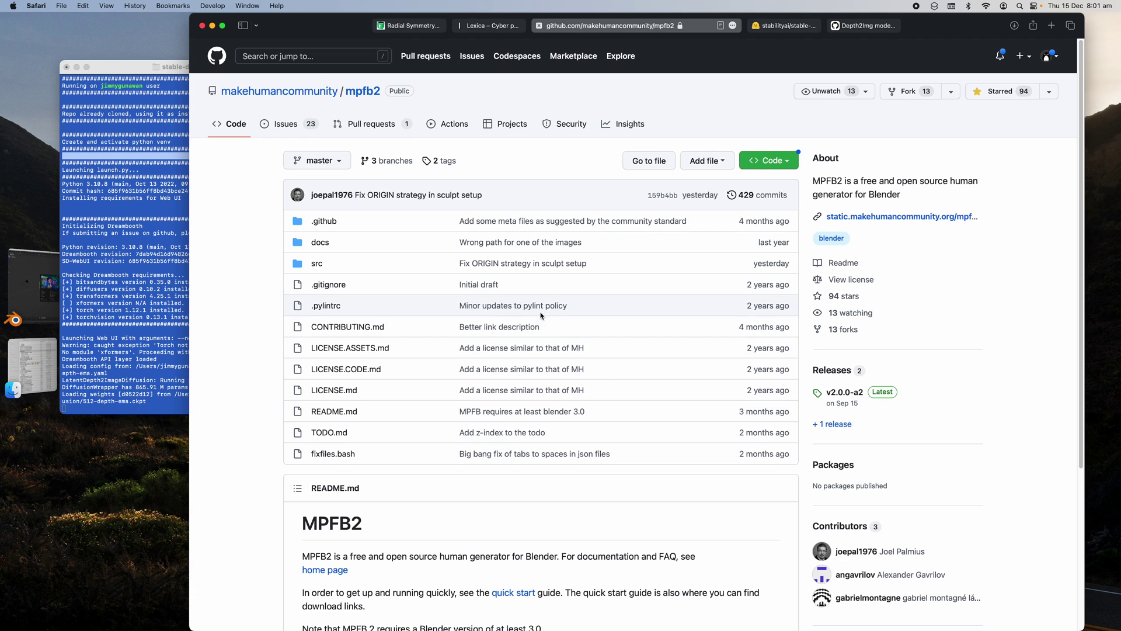
pyautogui.scroll(-5, 585, 384)
pyautogui.scroll(2, 501, 357)
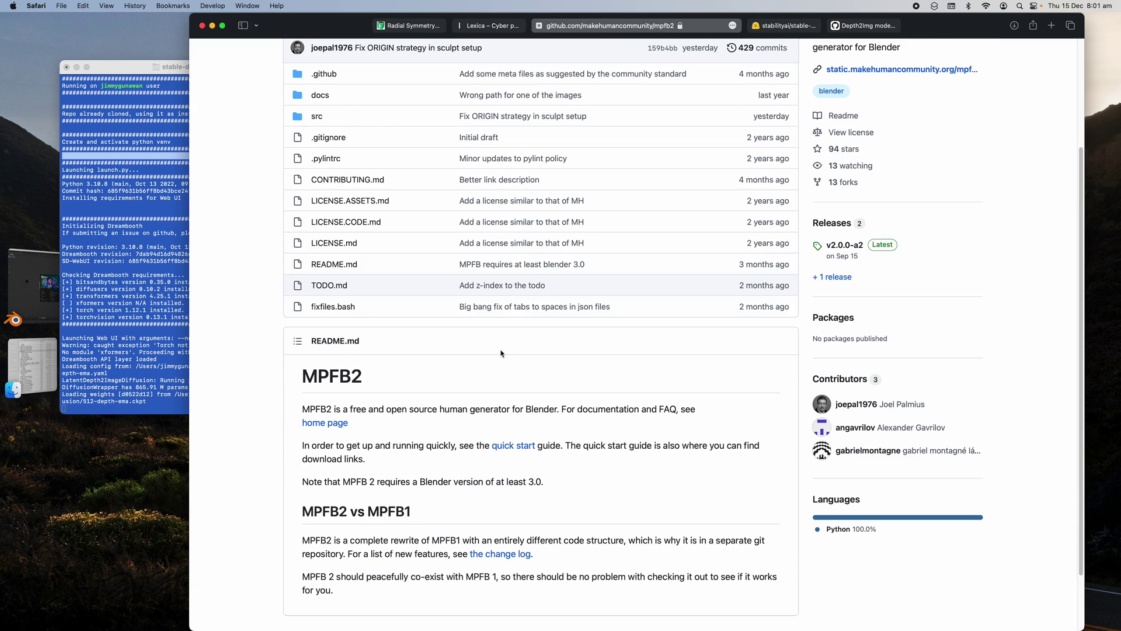
pyautogui.scroll(1, 401, 393)
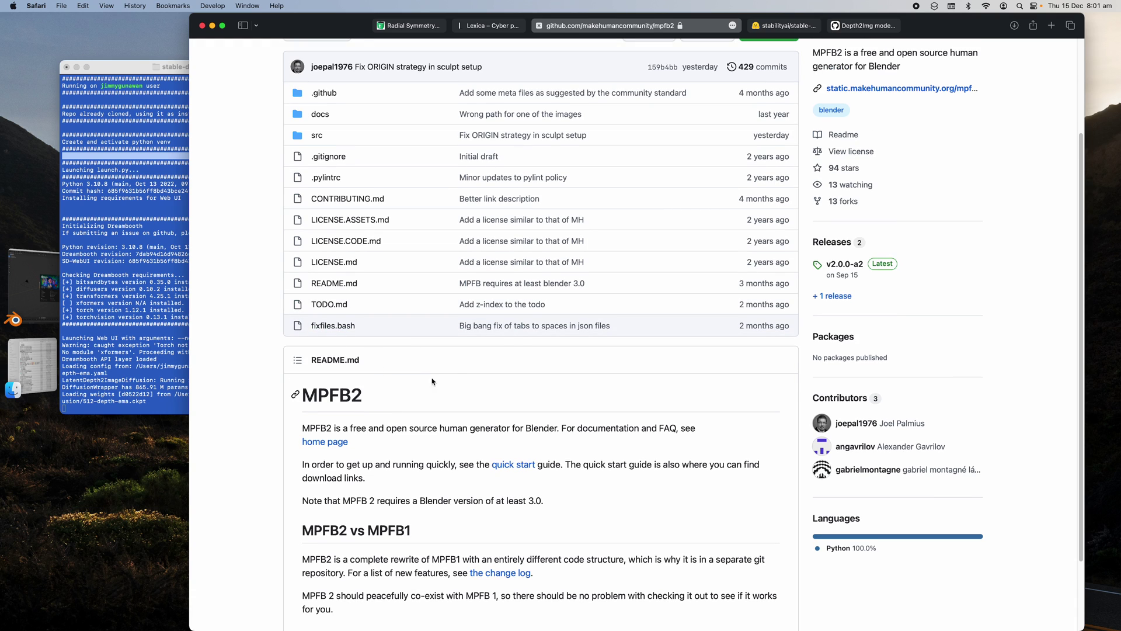
pyautogui.scroll(2, 836, 321)
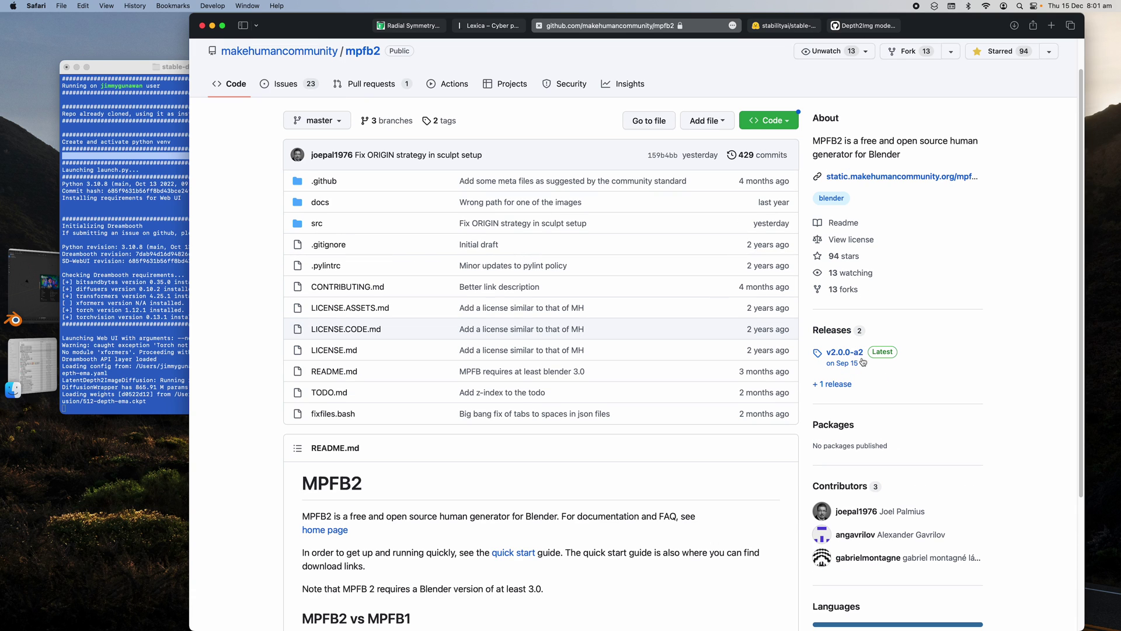
# Step: Switch to Blender, dismiss the splash screen and open the recent file human_geometry_nodes.blend
pyautogui.click(31, 289)
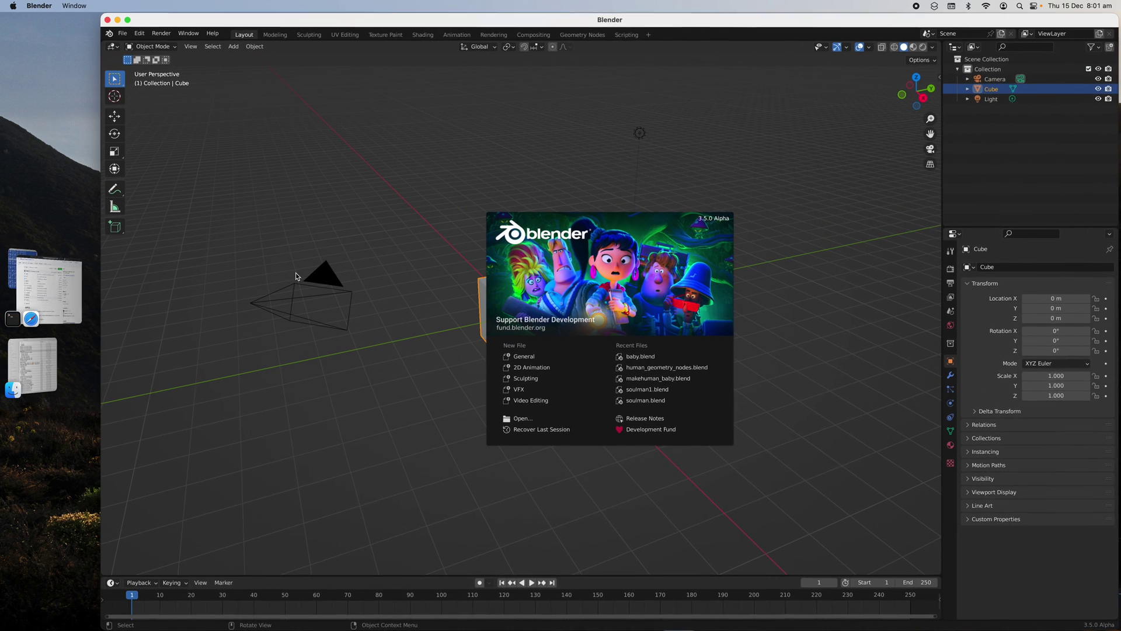
pyautogui.click(494, 198)
pyautogui.click(122, 33)
pyautogui.moveTo(177, 67)
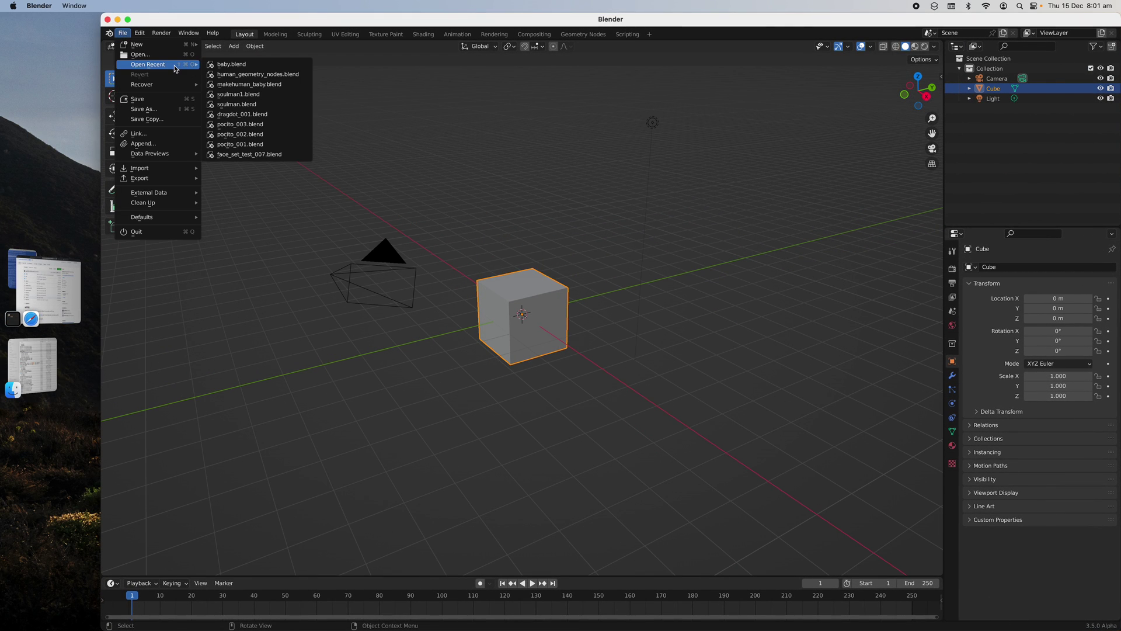
pyautogui.click(254, 74)
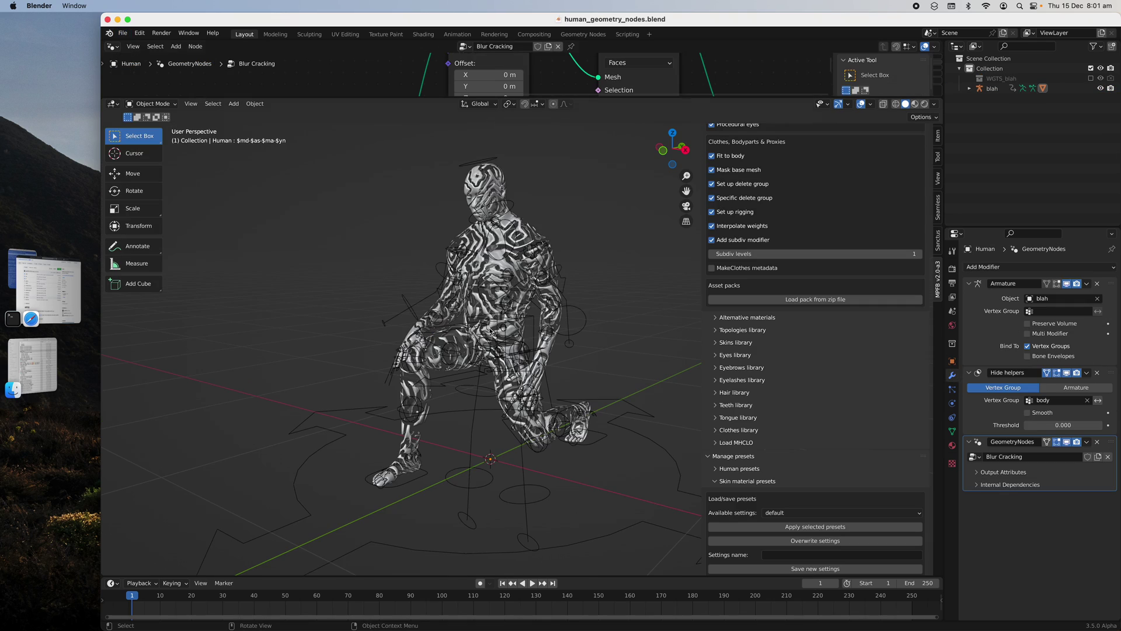
# Step: Inspect the kneeling human figure from the side and front, narrowing the MPFB sidebar to give it more room
pyautogui.moveTo(610, 345); pyautogui.dragTo(709, 330, button='middle')
pyautogui.moveTo(570, 326); pyautogui.dragTo(562, 175, button='middle')
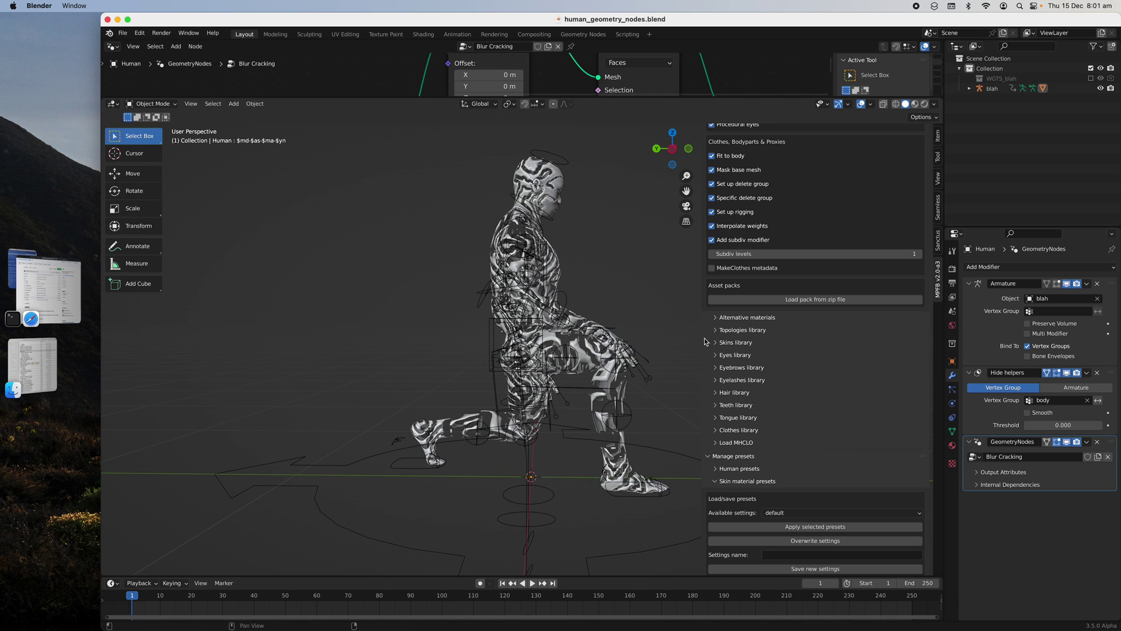
pyautogui.moveTo(703, 339); pyautogui.dragTo(765, 338)
pyautogui.moveTo(625, 234); pyautogui.dragTo(459, 264, button='middle')
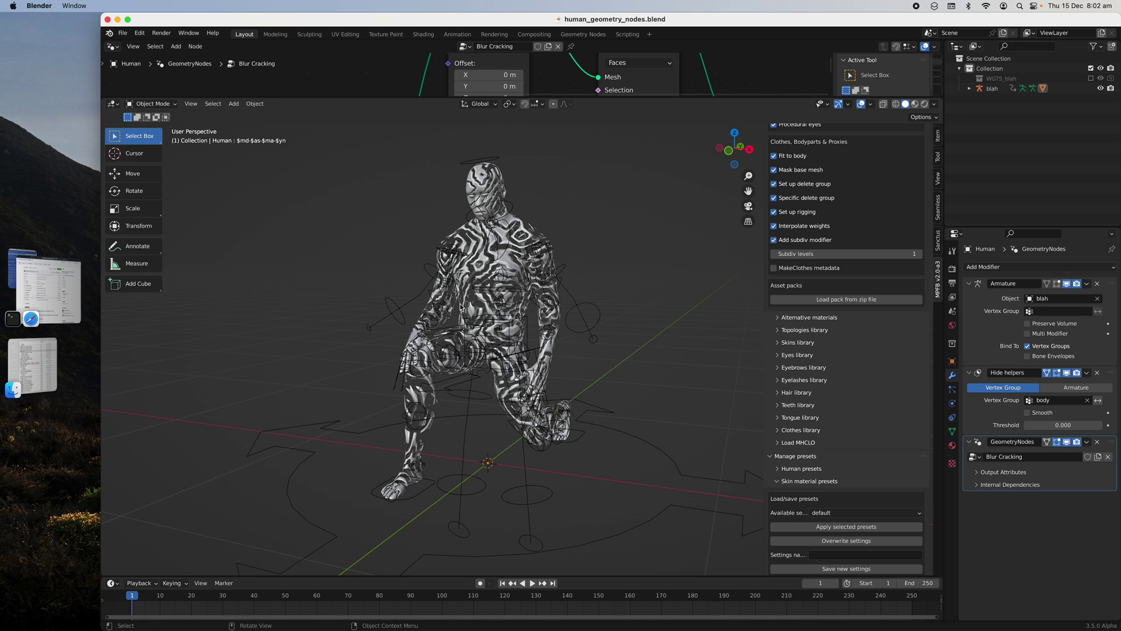
pyautogui.moveTo(518, 279)
pyautogui.mouseDown(button='middle')
pyautogui.moveTo(621, 278)
pyautogui.moveTo(507, 275)
pyautogui.moveTo(532, 282)
pyautogui.mouseUp(button='middle')
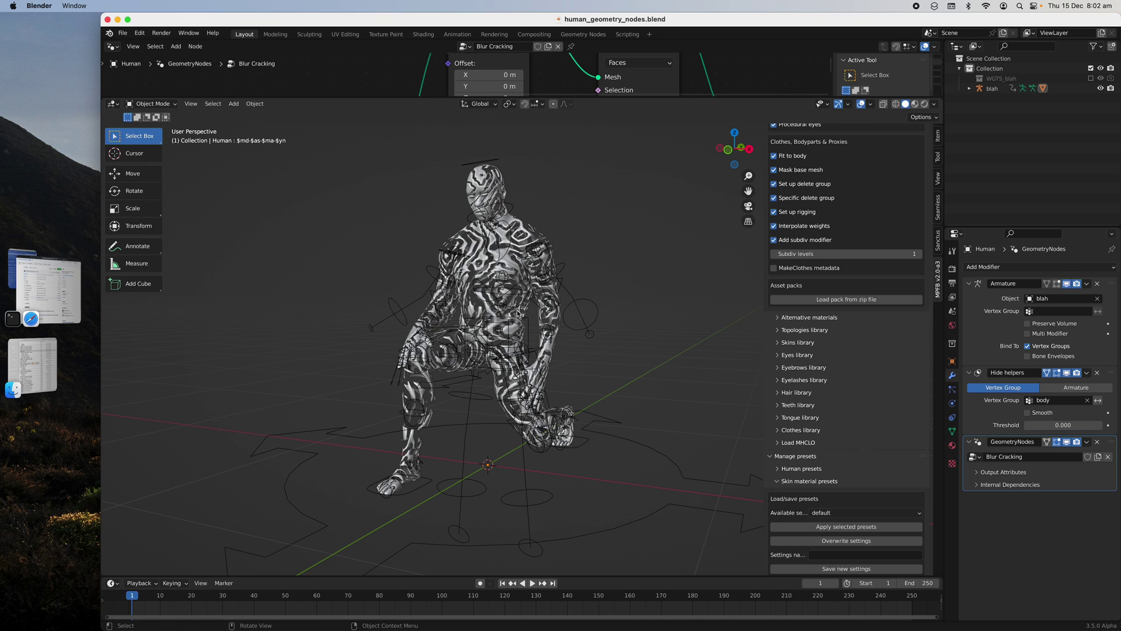
pyautogui.moveTo(502, 312); pyautogui.dragTo(512, 321, button='middle')
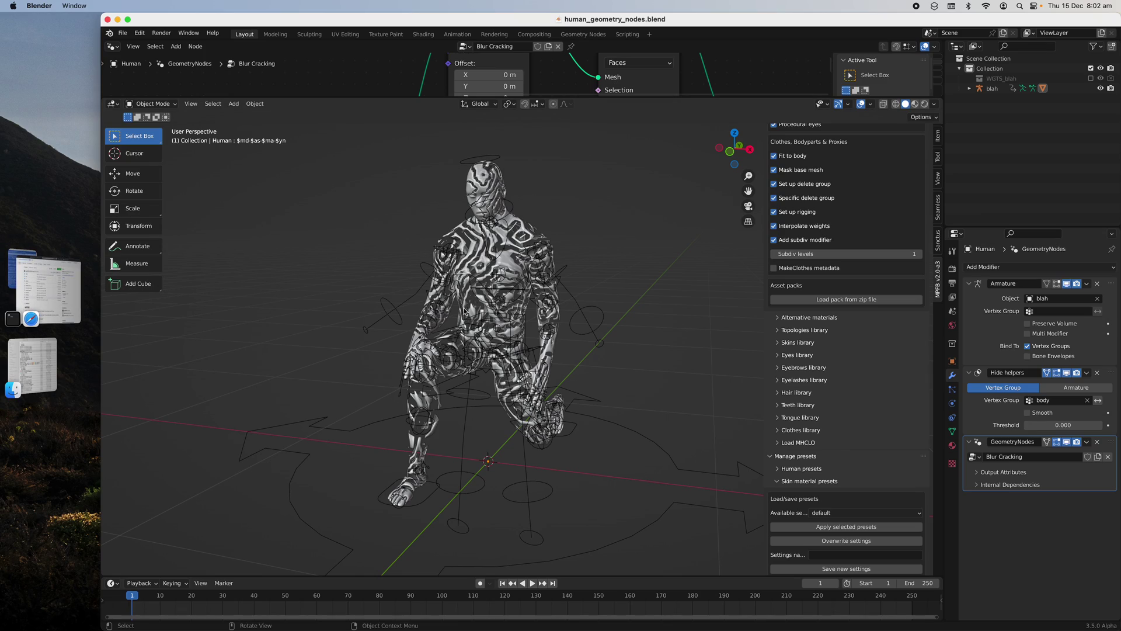
pyautogui.moveTo(466, 311); pyautogui.dragTo(155, 295, button='middle')
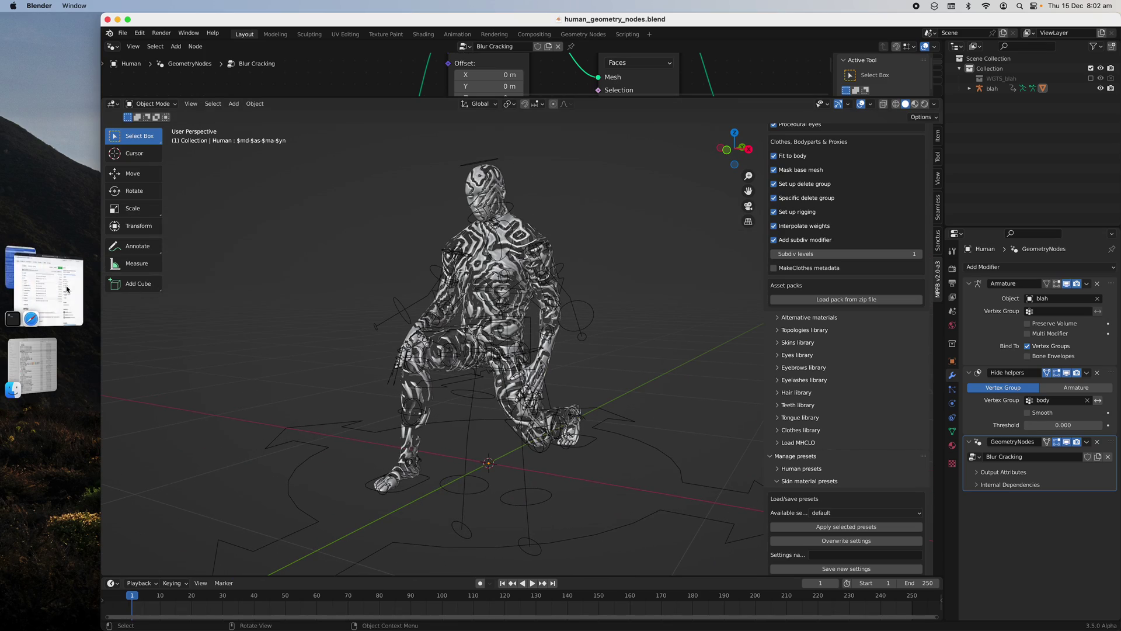
# Step: Switch to Terminal and check the web UI's startup output for its local URL
pyautogui.click(67, 289)
pyautogui.click(156, 278)
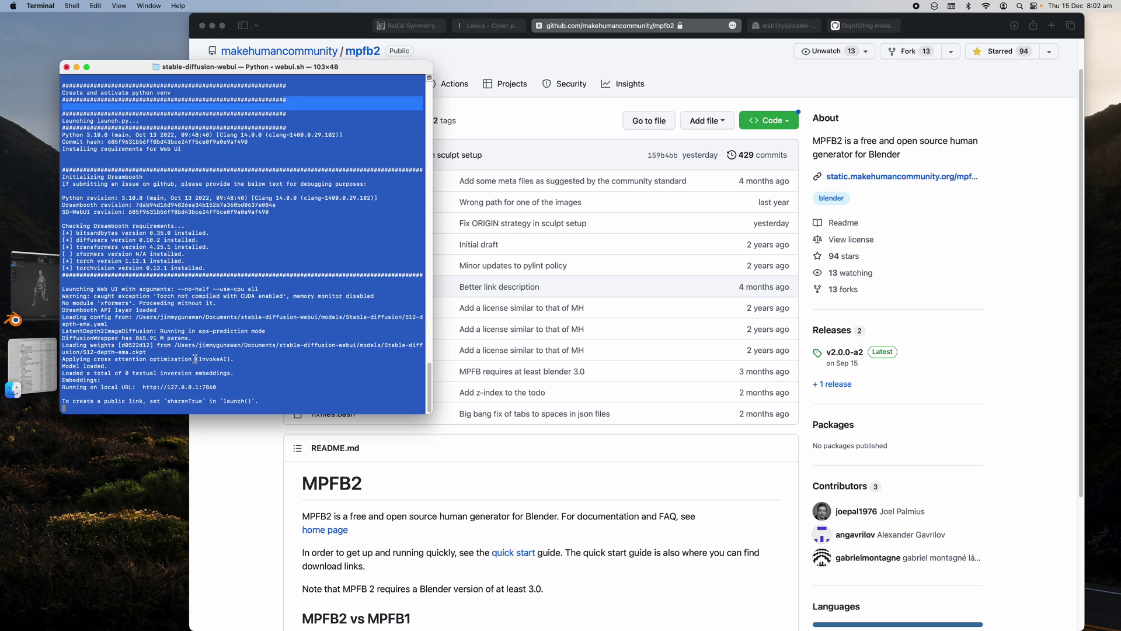
pyautogui.moveTo(143, 386); pyautogui.dragTo(217, 387)
pyautogui.press('super+c')
pyautogui.click(958, 38)
pyautogui.click(259, 296)
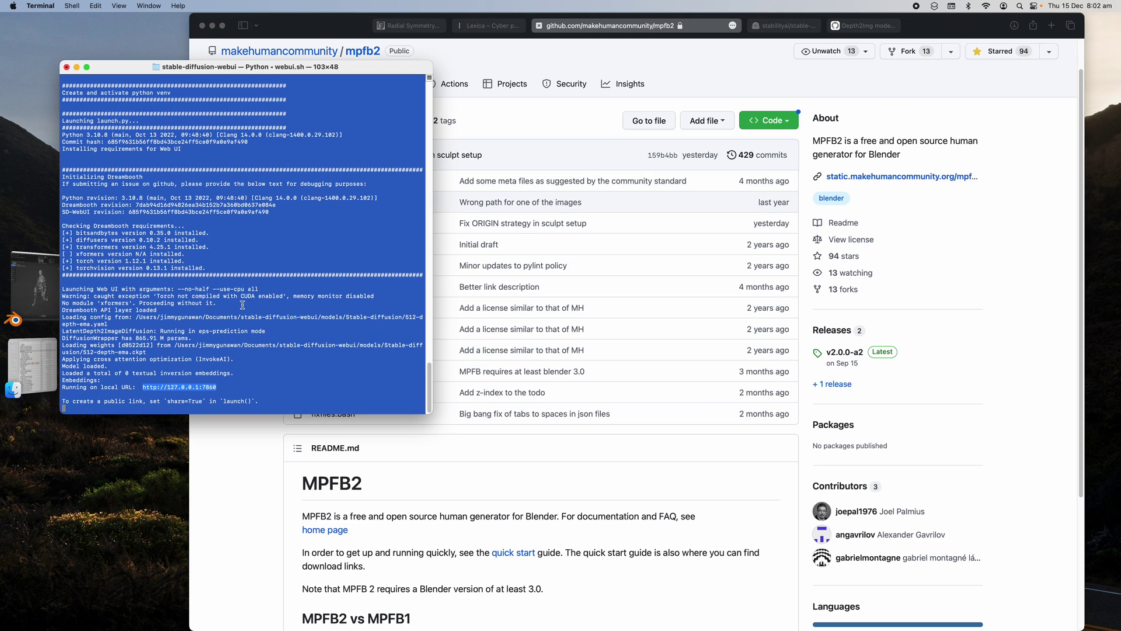
pyautogui.click(1051, 26)
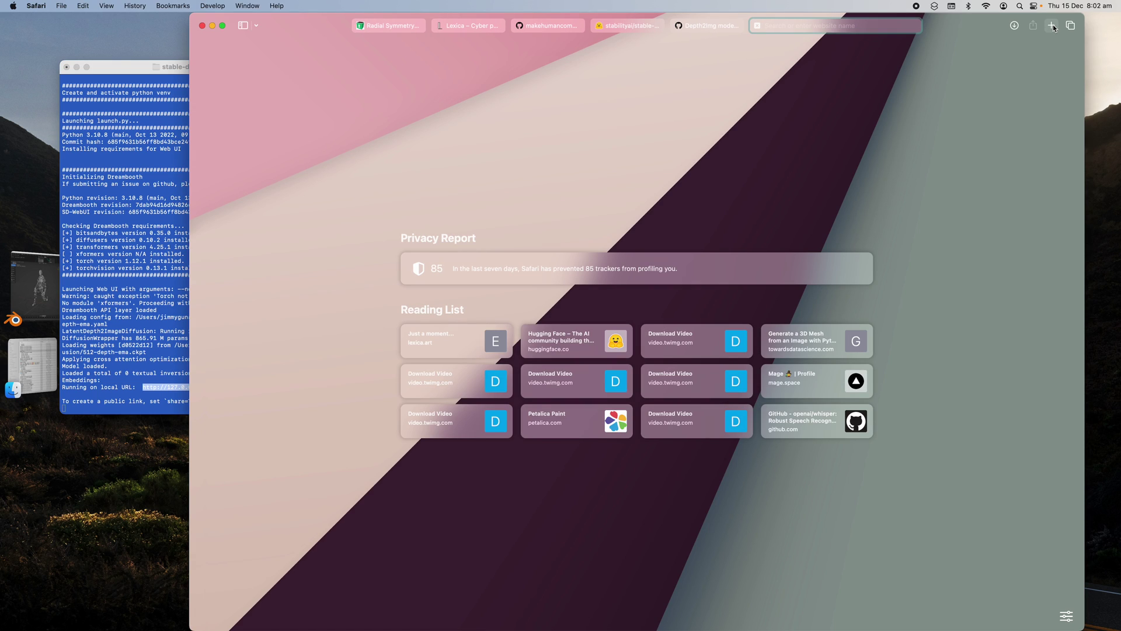
pyautogui.press('super+v')
pyautogui.press('Return')
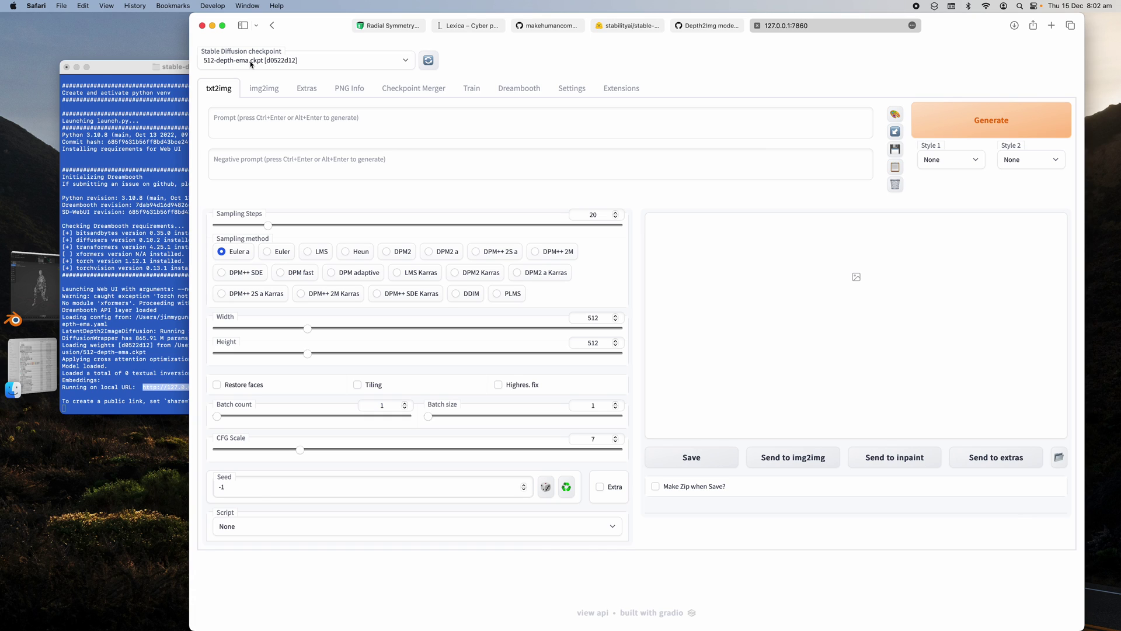
# Step: Go to img2img, restore the prompt and negative prompt from the last generation, and review the cyber punk oni mask prompt
pyautogui.click(264, 90)
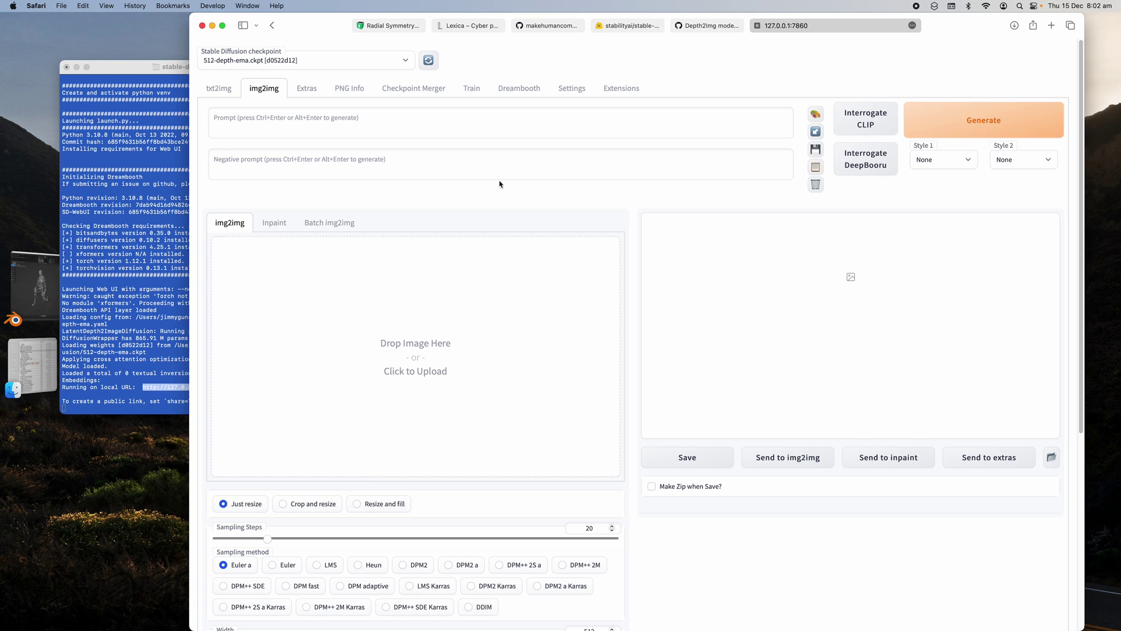
pyautogui.click(816, 134)
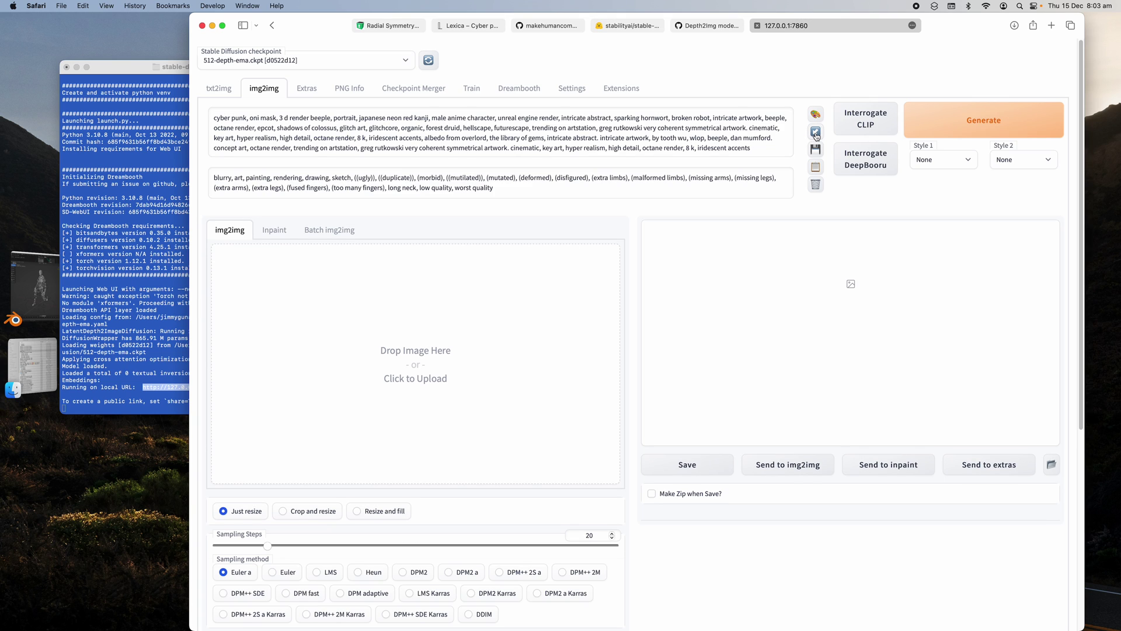
pyautogui.moveTo(230, 118); pyautogui.dragTo(578, 129)
pyautogui.click(597, 131)
# Step: Preview Screenshot 2022-12-15 at 7.47.37 am.jpeg on the Desktop in Finder and load it as the img2img input image
pyautogui.click(34, 349)
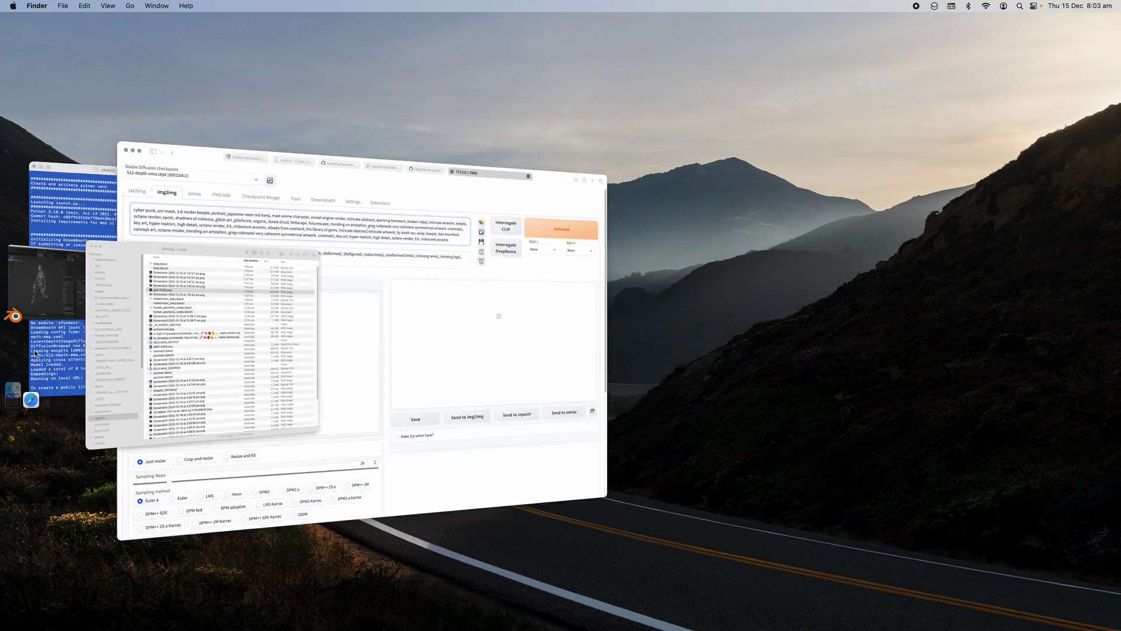
pyautogui.click(377, 151)
pyautogui.press('space')
pyautogui.press('space')
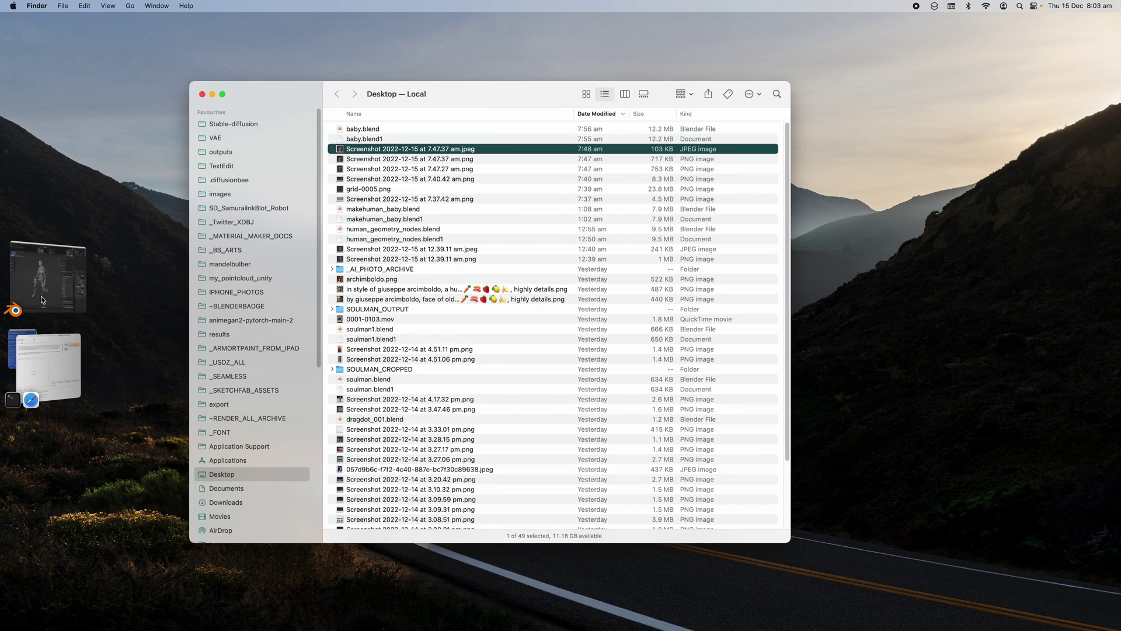
pyautogui.press('space')
pyautogui.press('space')
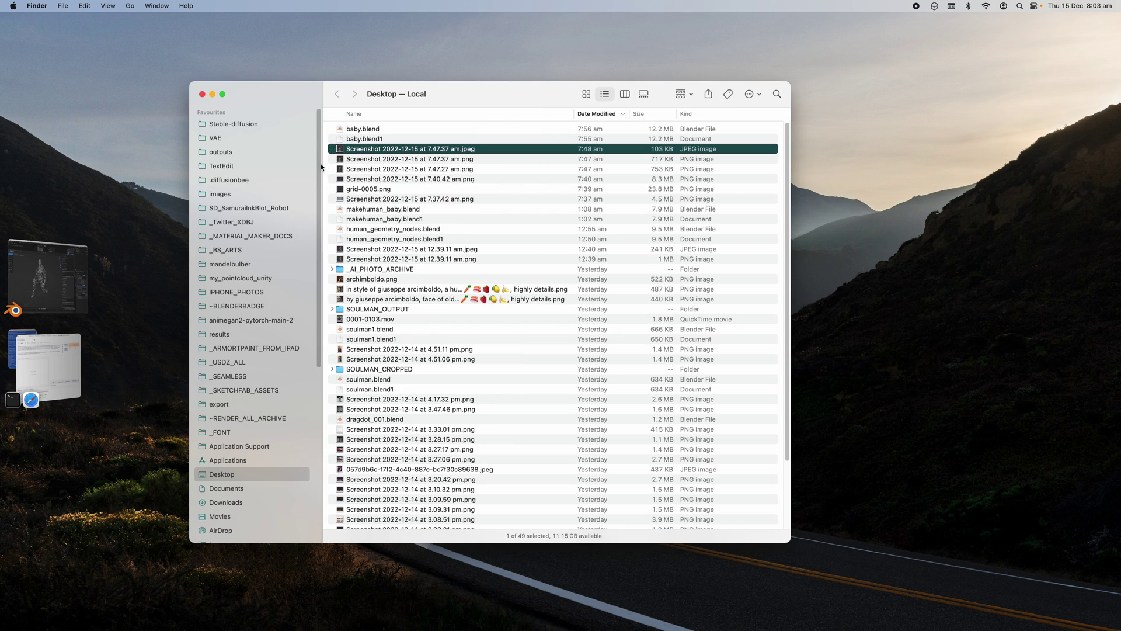
pyautogui.moveTo(352, 153); pyautogui.dragTo(278, 292)
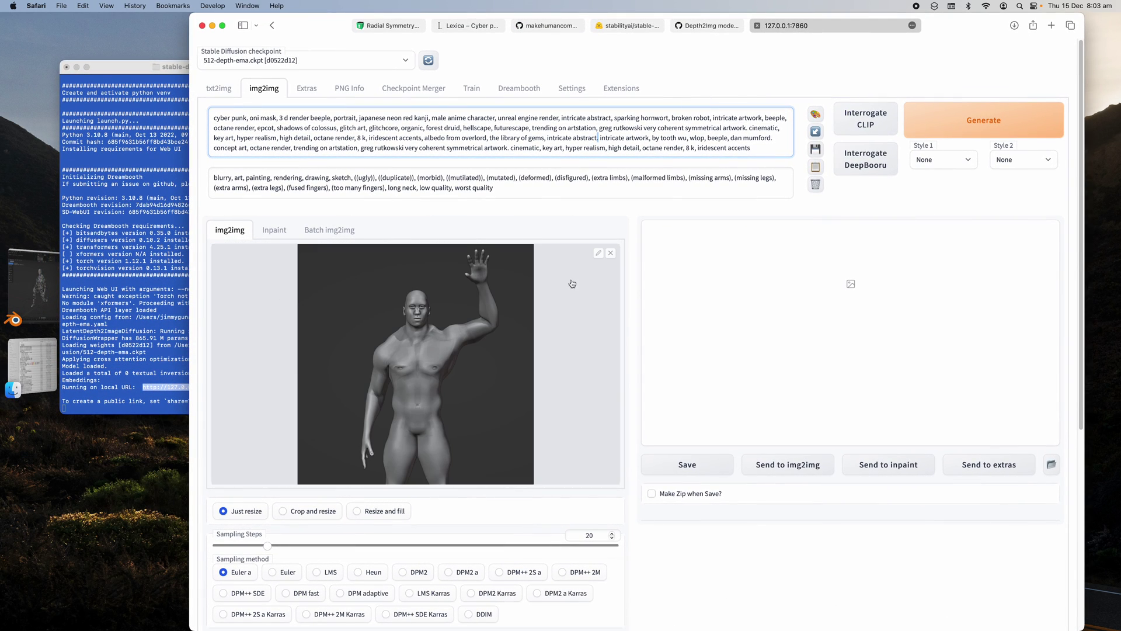
# Step: Set the img2img batch count to 4
pyautogui.scroll(-3, 263, 533)
pyautogui.scroll(-5, 245, 572)
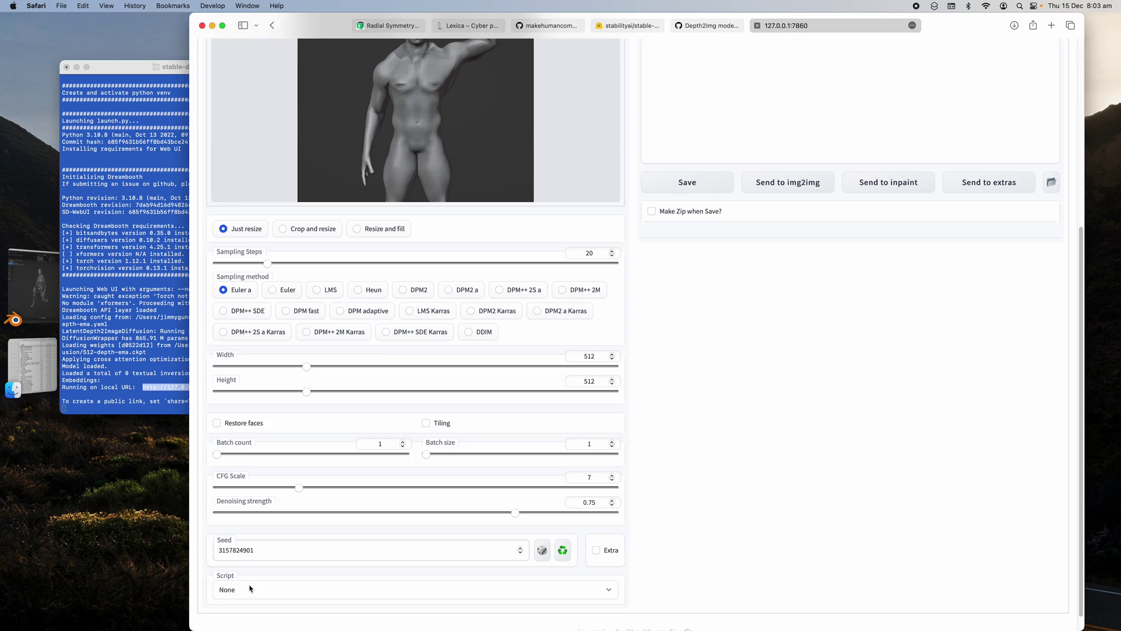
pyautogui.click(233, 454)
pyautogui.moveTo(232, 454); pyautogui.dragTo(228, 454)
pyautogui.scroll(7, 381, 430)
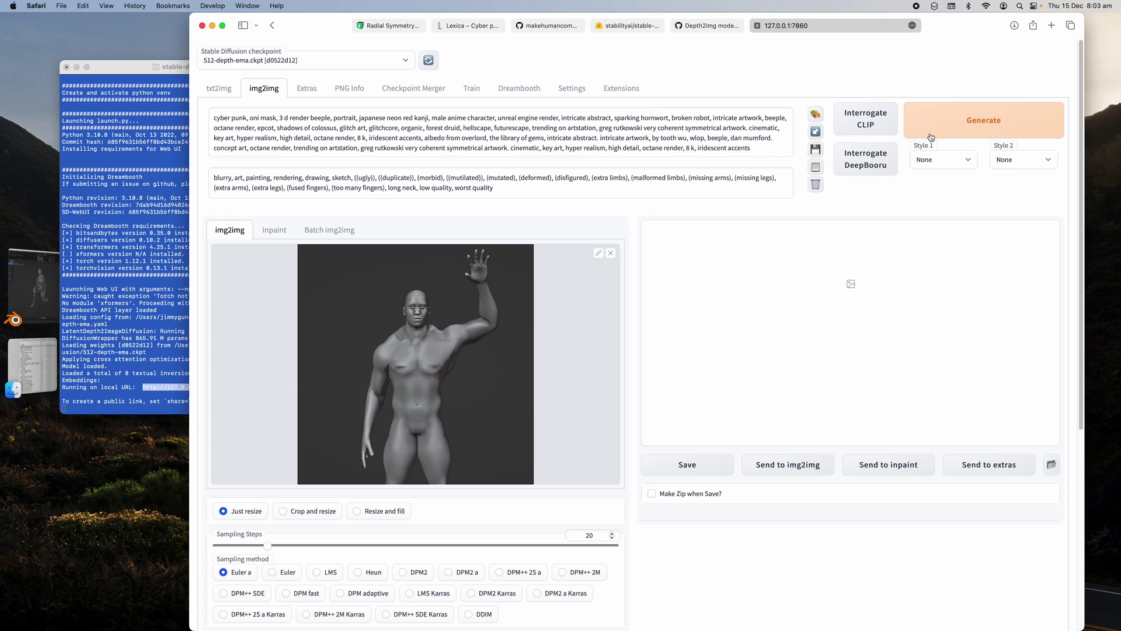
pyautogui.click(933, 126)
# Step: Reset the seed to random and start the img2img generation
pyautogui.scroll(-5, 344, 449)
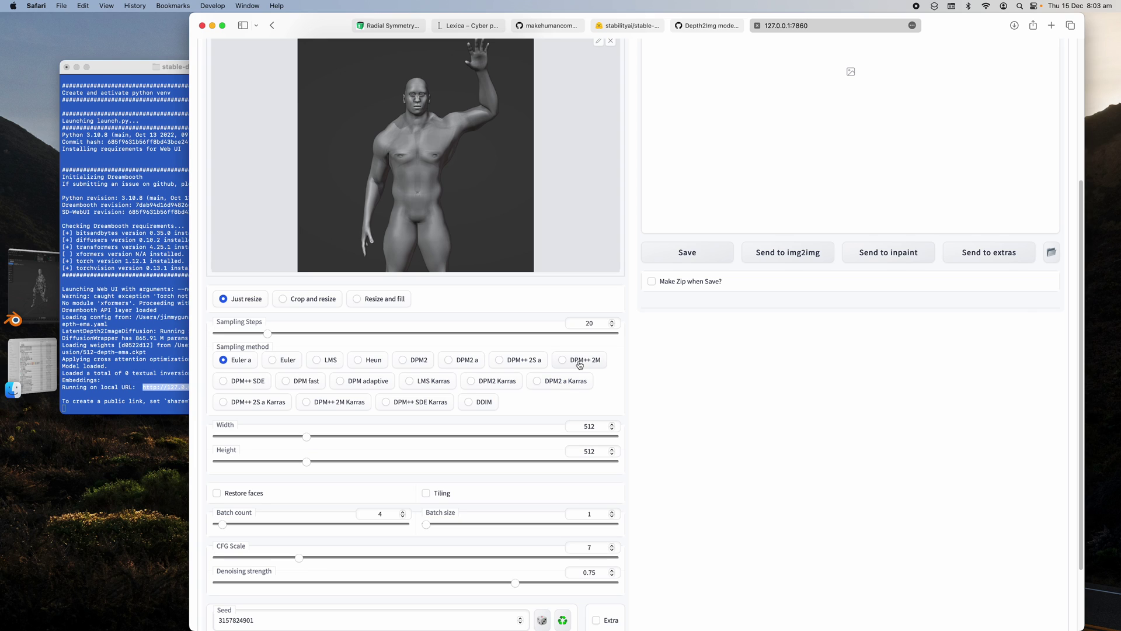
pyautogui.scroll(-3, 462, 448)
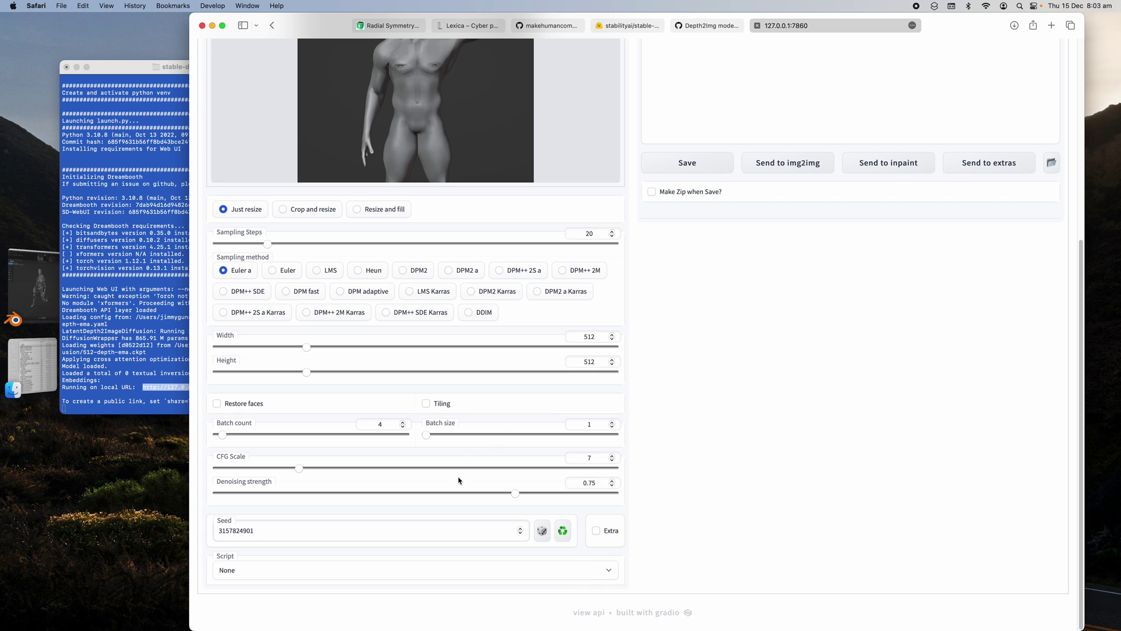
pyautogui.scroll(8, 458, 480)
pyautogui.scroll(-7, 467, 474)
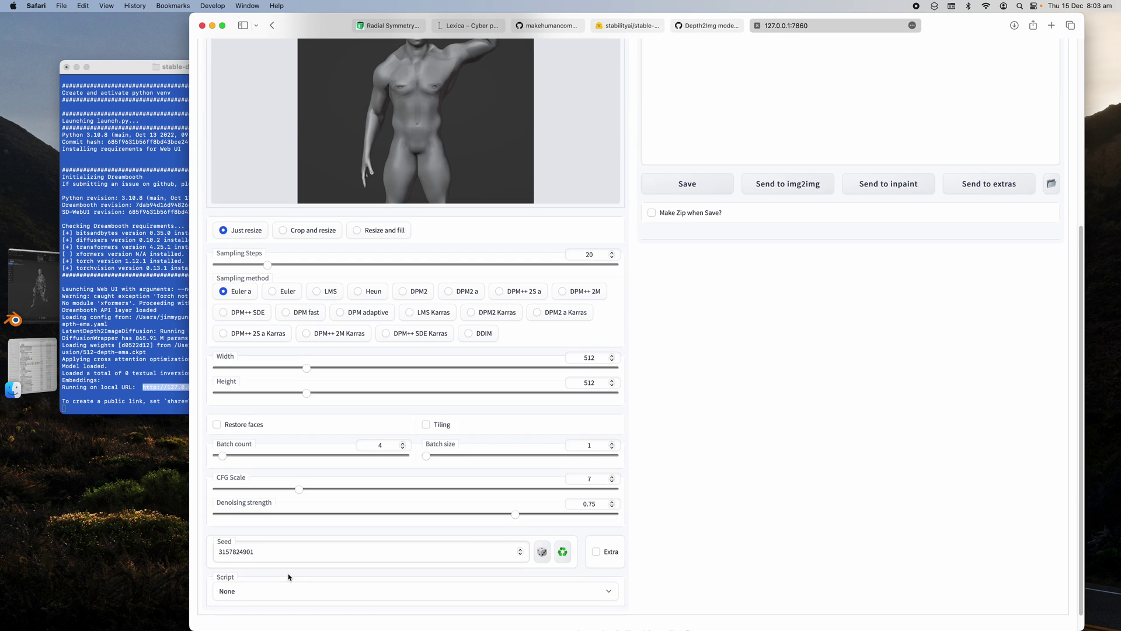
pyautogui.scroll(-1, 289, 577)
pyautogui.moveTo(267, 533); pyautogui.dragTo(215, 530)
pyautogui.click(540, 532)
pyautogui.hotkey('ctrl', 'Return')
pyautogui.scroll(5, 740, 468)
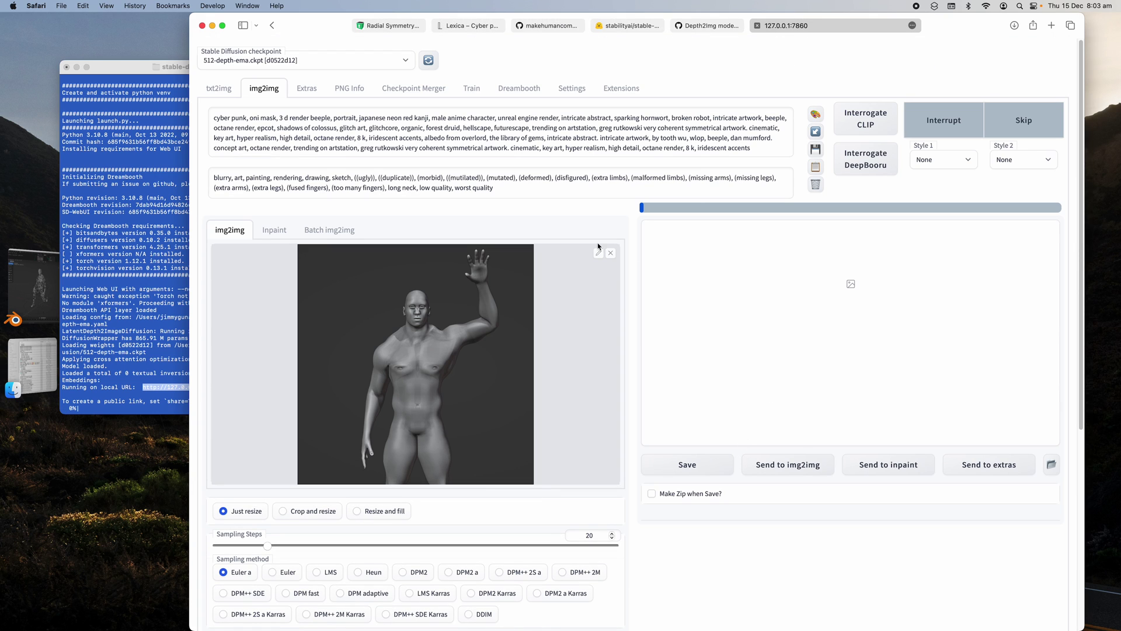
# Step: Switch to Terminal and widen its window to check the generation progress
pyautogui.click(135, 269)
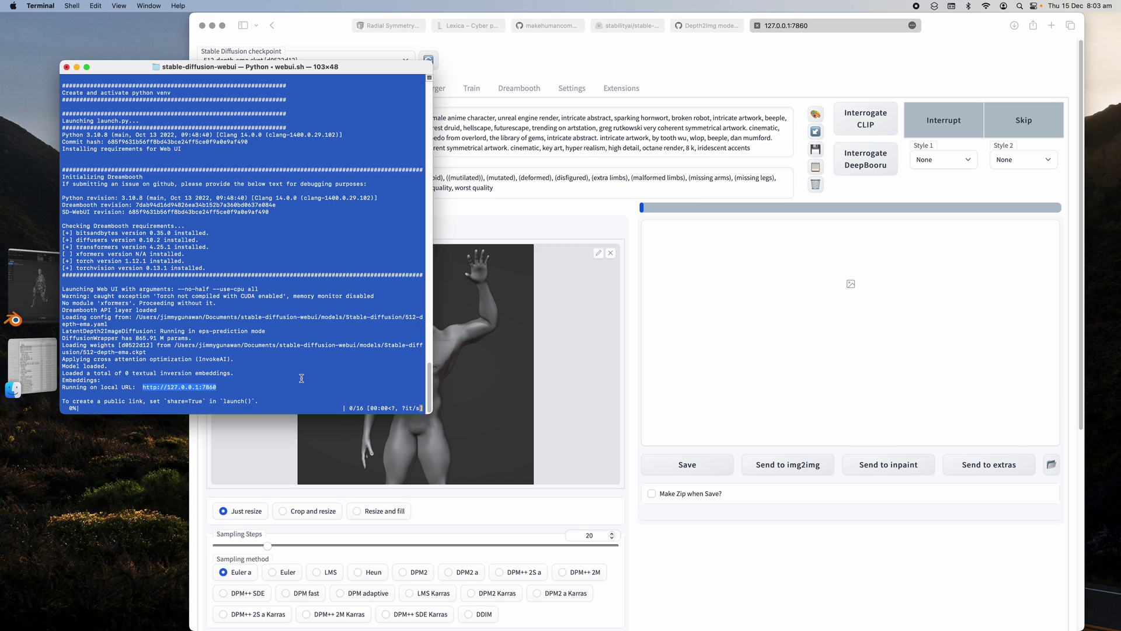
pyautogui.moveTo(433, 411); pyautogui.dragTo(509, 392)
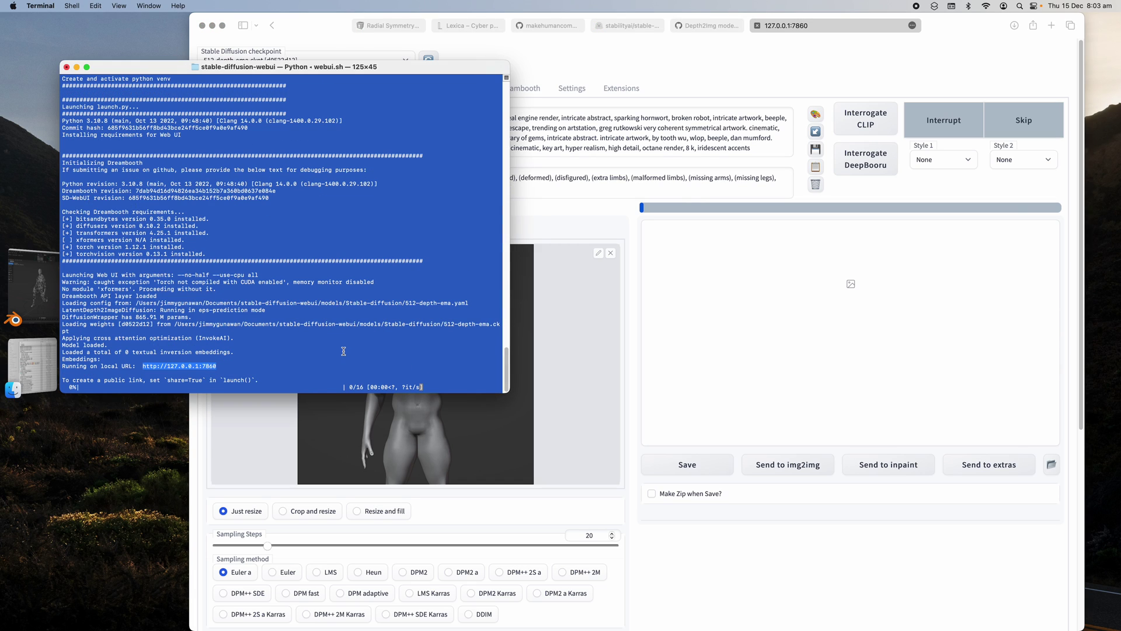
# Step: Switch to Blender, select the human mesh and enlarge the node editor showing its Blur Cracking geometry nodes
pyautogui.click(44, 298)
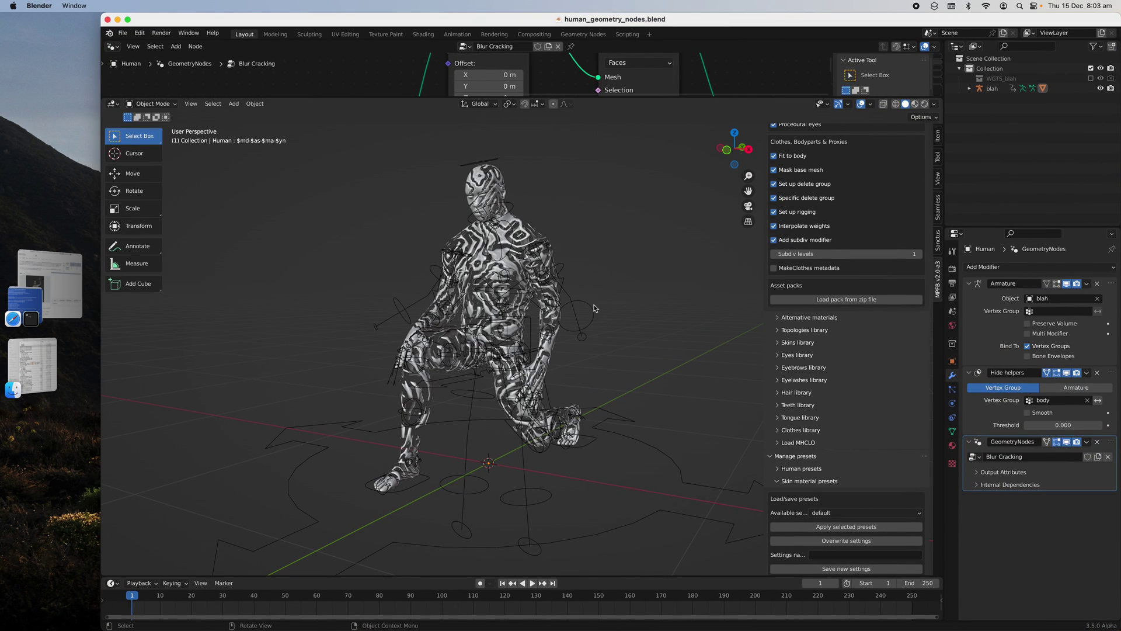
pyautogui.click(593, 305)
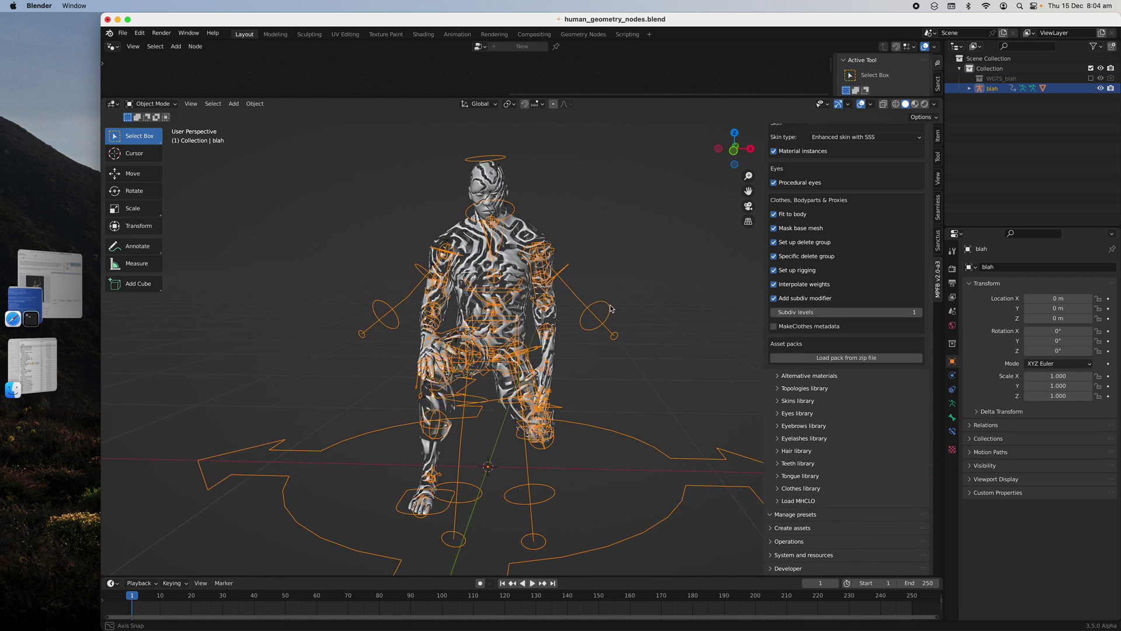
pyautogui.click(525, 227)
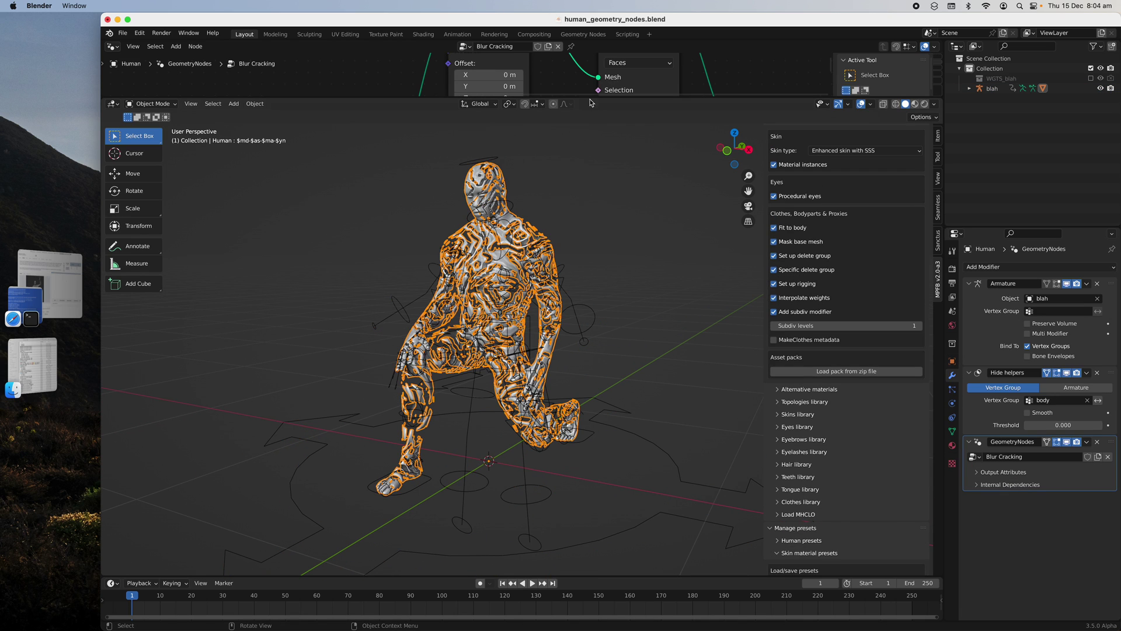
pyautogui.moveTo(591, 97); pyautogui.dragTo(585, 343)
pyautogui.hscroll(-10, 493, 216)
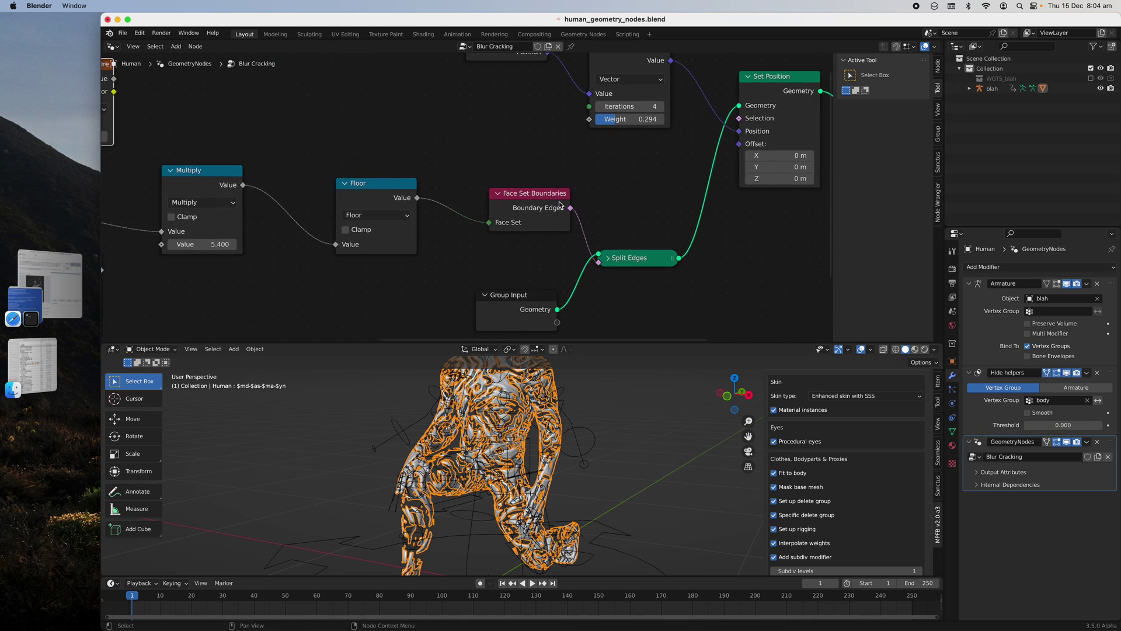
# Step: Set the Multiply node's value to 3 and enlarge the 3D viewport to inspect the cracking on the figure
pyautogui.moveTo(268, 217); pyautogui.dragTo(445, 211, button='middle')
pyautogui.click(392, 235)
pyautogui.write('3')
pyautogui.press('Return')
pyautogui.moveTo(534, 341); pyautogui.dragTo(554, 202)
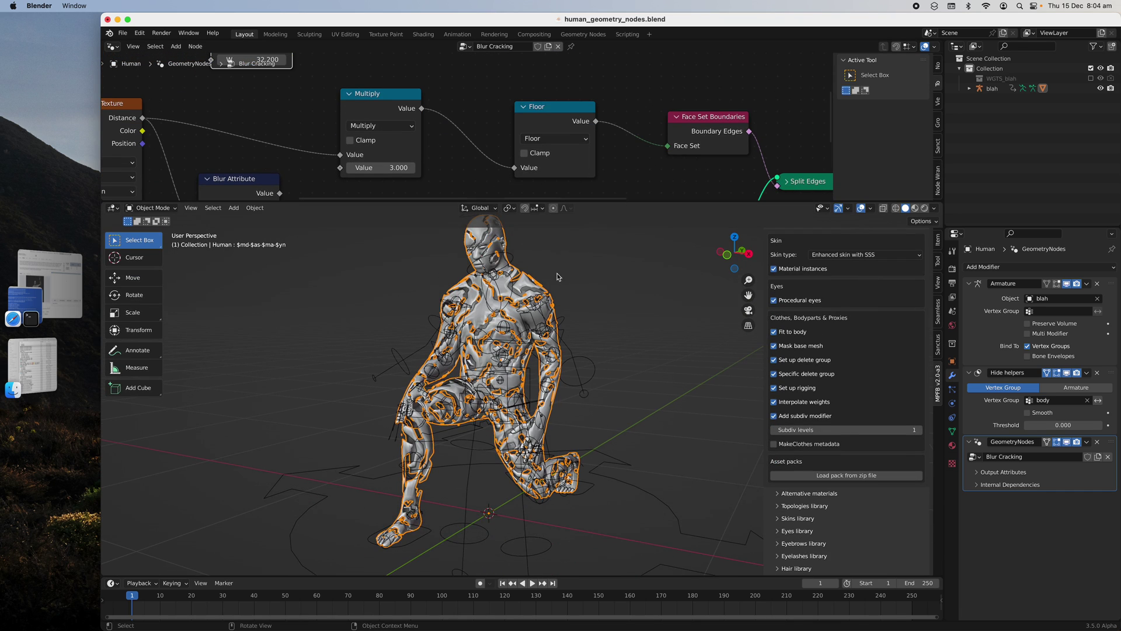
pyautogui.moveTo(558, 278)
pyautogui.mouseDown(button='middle')
pyautogui.moveTo(616, 275)
pyautogui.moveTo(579, 278)
pyautogui.mouseUp(button='middle')
# Step: Try a value of 6 in the Multiply node and check the crack pattern on the figure
pyautogui.click(403, 168)
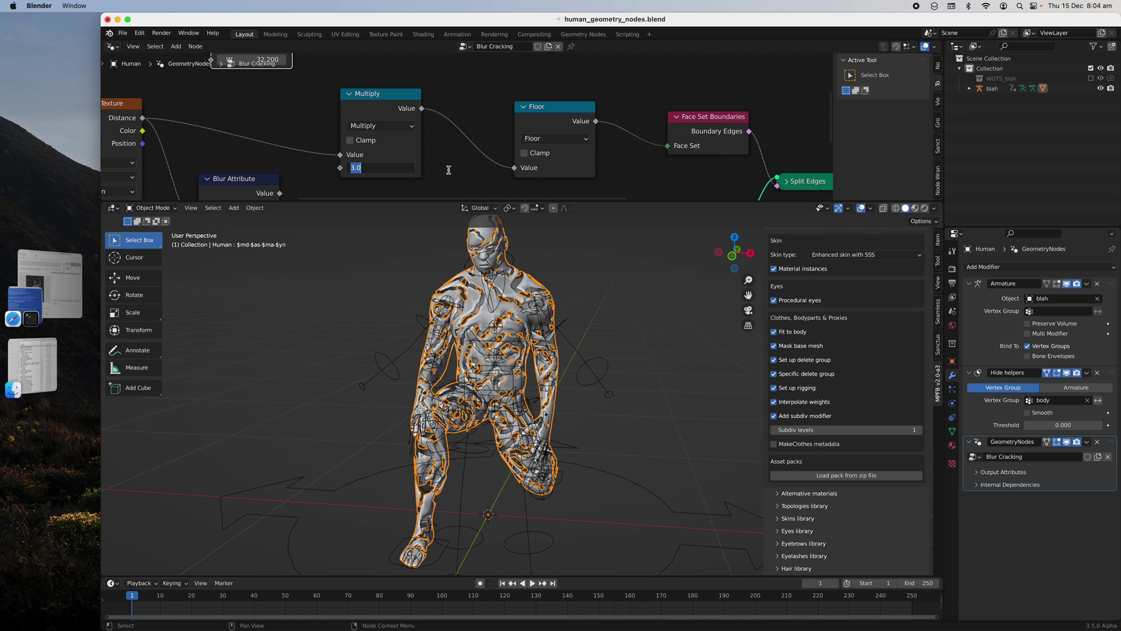
pyautogui.write('6')
pyautogui.press('Return')
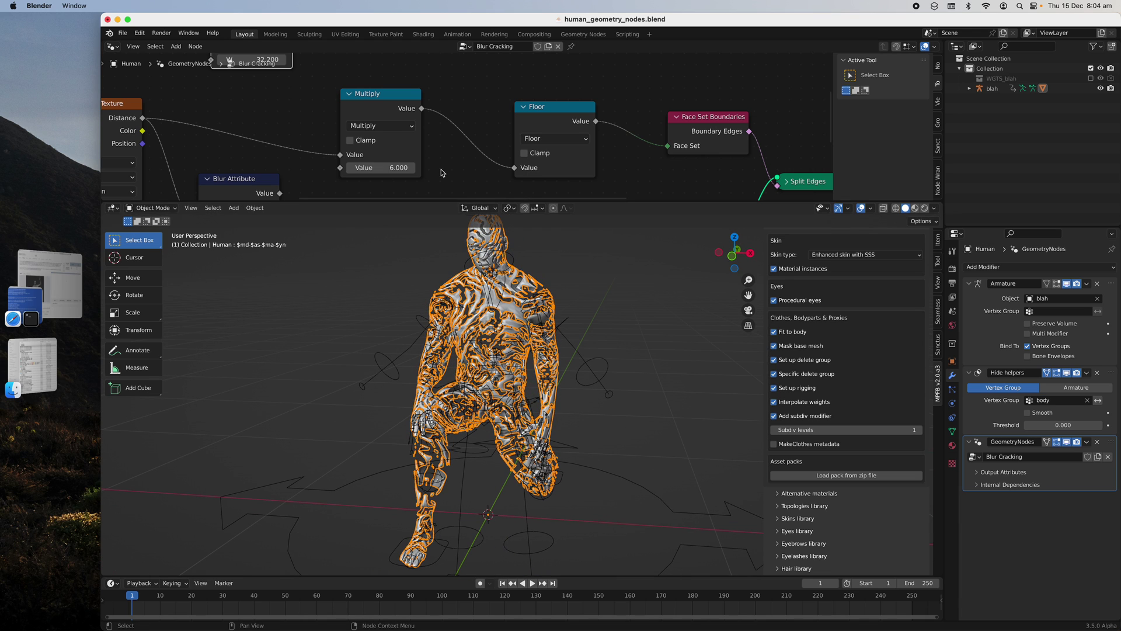
pyautogui.click(387, 243)
pyautogui.moveTo(387, 243); pyautogui.dragTo(348, 252, button='middle')
# Step: Try a Multiply value of 1, then raise it to 2.1 for broader cracks across the body
pyautogui.click(396, 167)
pyautogui.write('1')
pyautogui.press('Return')
pyautogui.moveTo(421, 257)
pyautogui.mouseDown(button='middle')
pyautogui.moveTo(471, 266)
pyautogui.moveTo(429, 258)
pyautogui.mouseUp(button='middle')
pyautogui.keyDown('shift'); pyautogui.moveTo(387, 168); pyautogui.dragTo(425, 167); pyautogui.keyUp('shift')
pyautogui.moveTo(475, 304); pyautogui.dragTo(550, 286, button='middle')
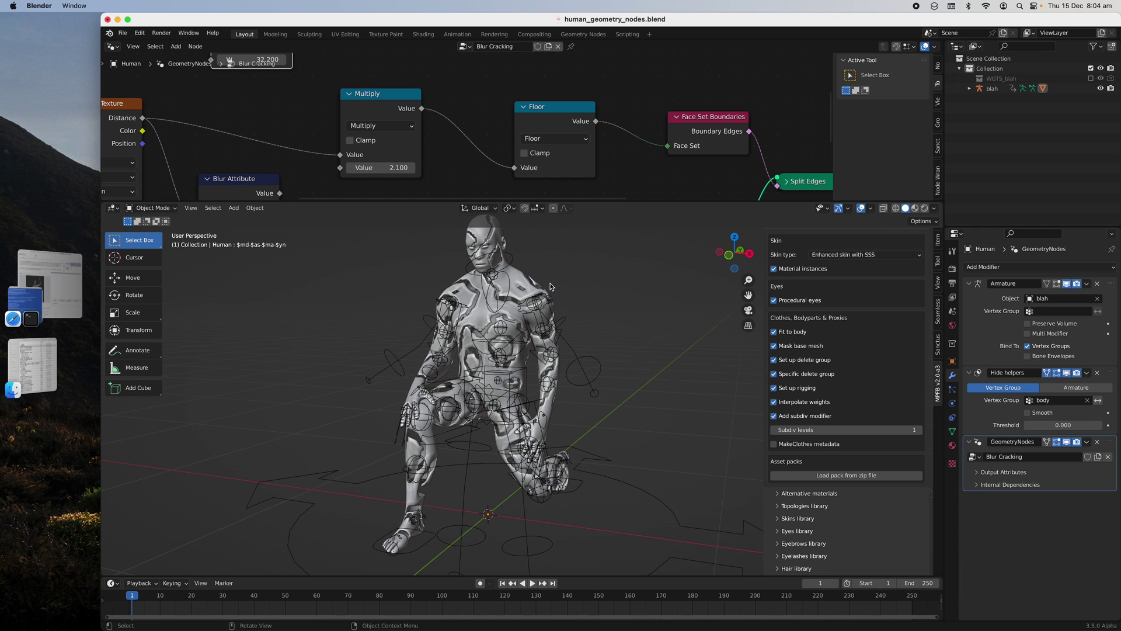
# Step: Look over the whole Blur Cracking node tree and the kneeling figure, and save human_geometry_nodes.blend
pyautogui.scroll(-6, 560, 152)
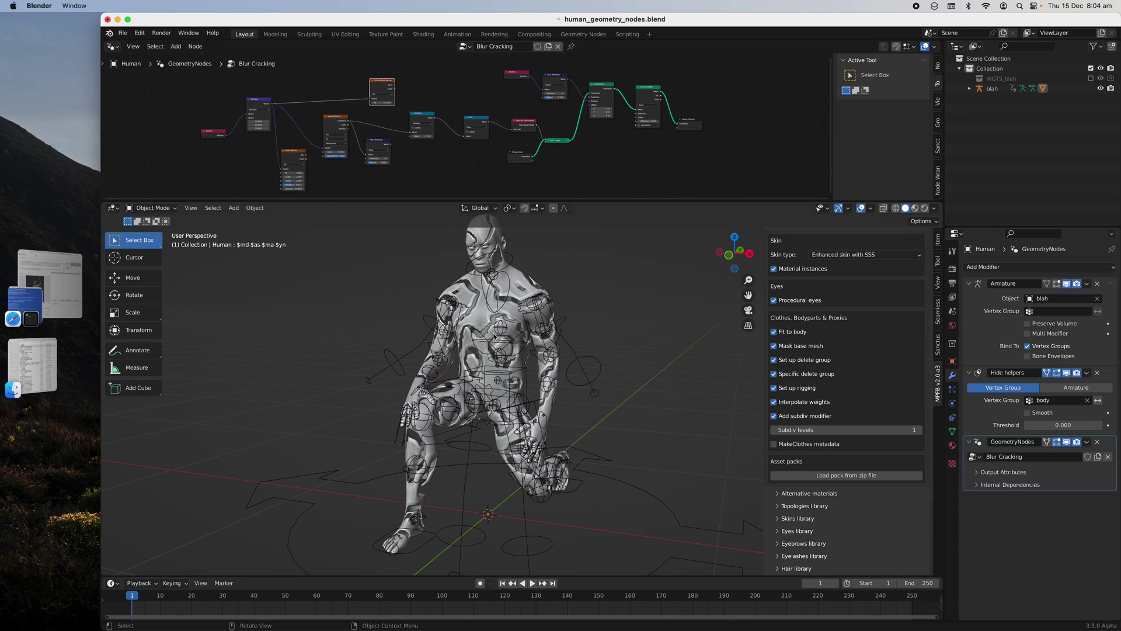
pyautogui.moveTo(524, 378); pyautogui.dragTo(479, 290, button='middle')
pyautogui.scroll(6, 357, 133)
pyautogui.scroll(-2, 556, 288)
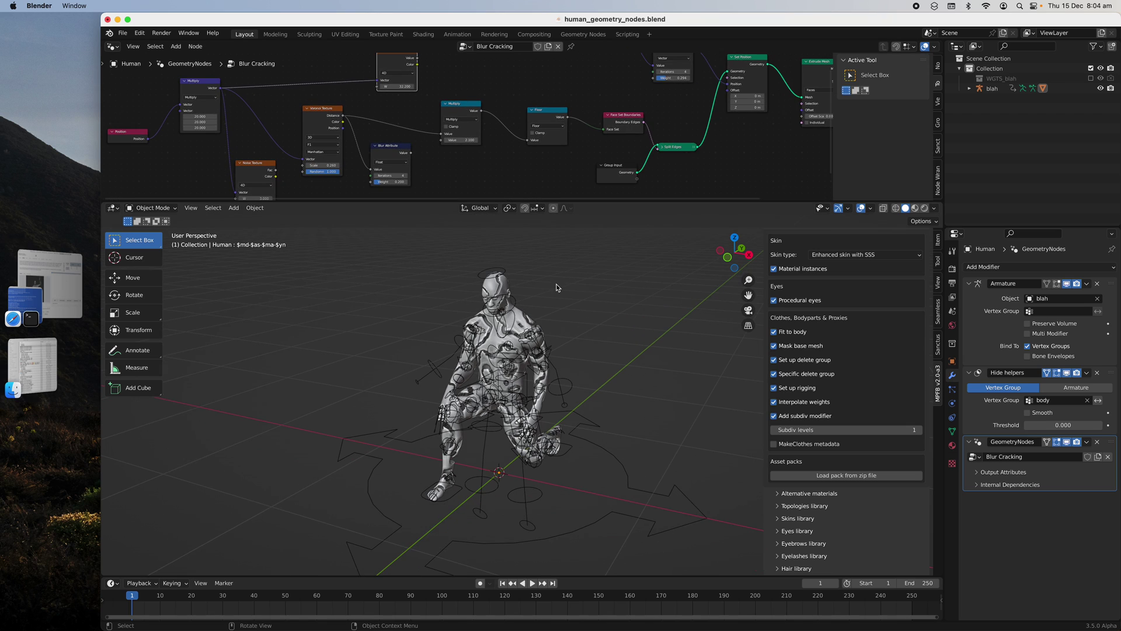
pyautogui.moveTo(555, 288); pyautogui.dragTo(564, 280, button='middle')
pyautogui.press('super+s')
# Step: Clear the location and rotation of all the human rig's bones in Pose Mode and return to Object Mode
pyautogui.click(504, 271)
pyautogui.click(151, 208)
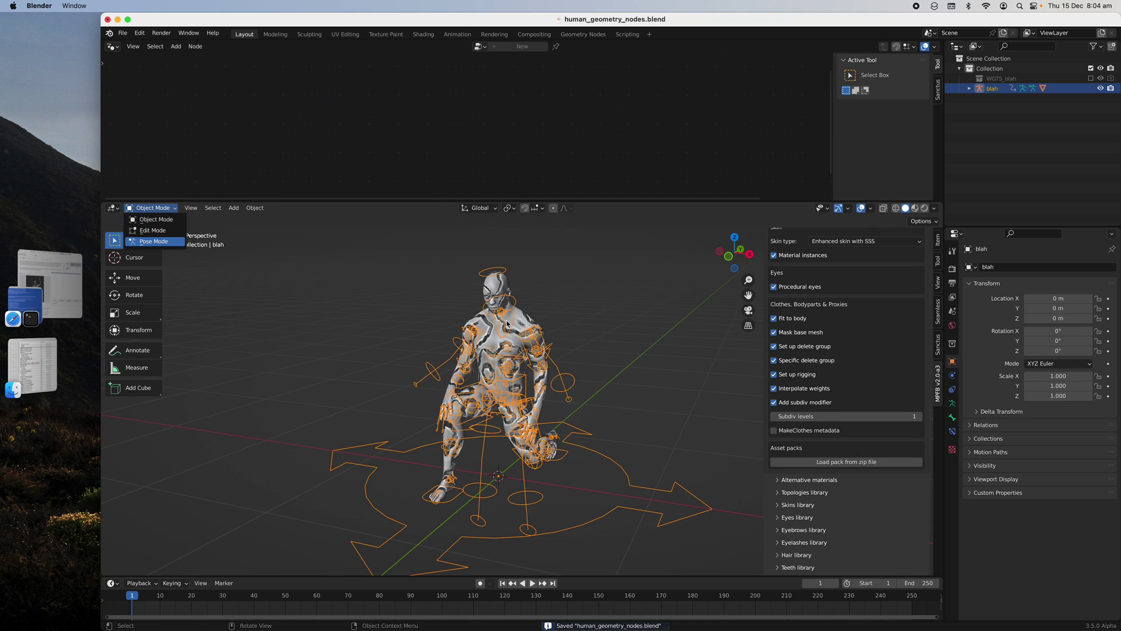
pyautogui.click(166, 240)
pyautogui.press('a')
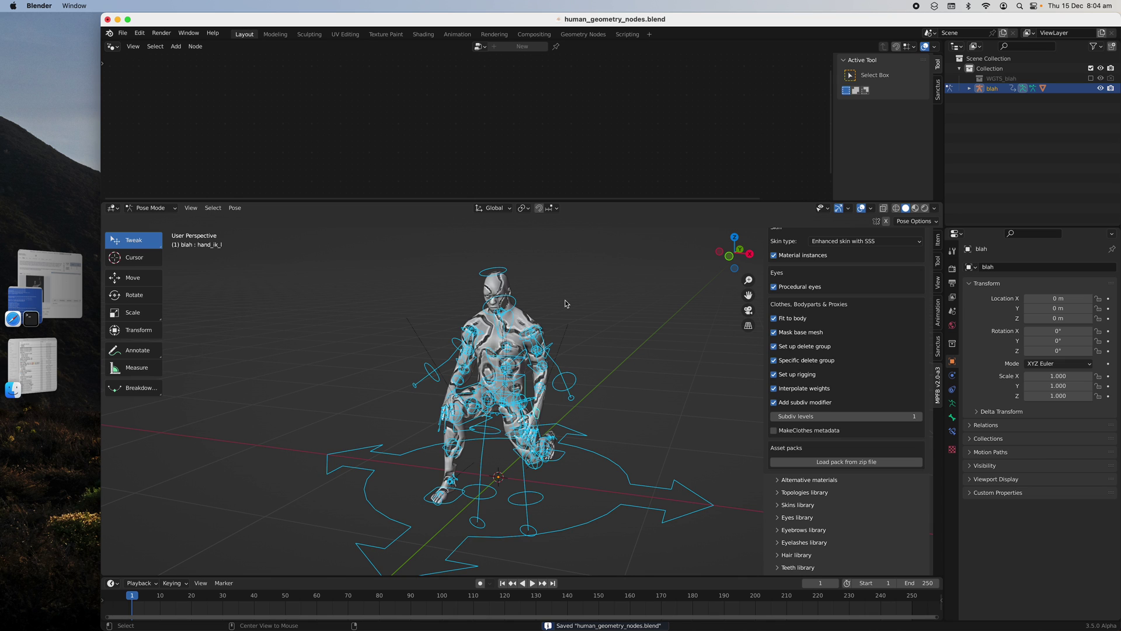
pyautogui.hotkey('alt', 'g')
pyautogui.hotkey('alt', 'r')
pyautogui.moveTo(565, 300)
pyautogui.mouseDown(button='middle')
pyautogui.moveTo(579, 315)
pyautogui.moveTo(555, 316)
pyautogui.mouseUp(button='middle')
pyautogui.click(153, 208)
pyautogui.click(156, 220)
# Step: Deselect the rig, save human_geometry_nodes.blend and start a new default scene
pyautogui.click(605, 282)
pyautogui.moveTo(604, 283); pyautogui.dragTo(480, 338, button='middle')
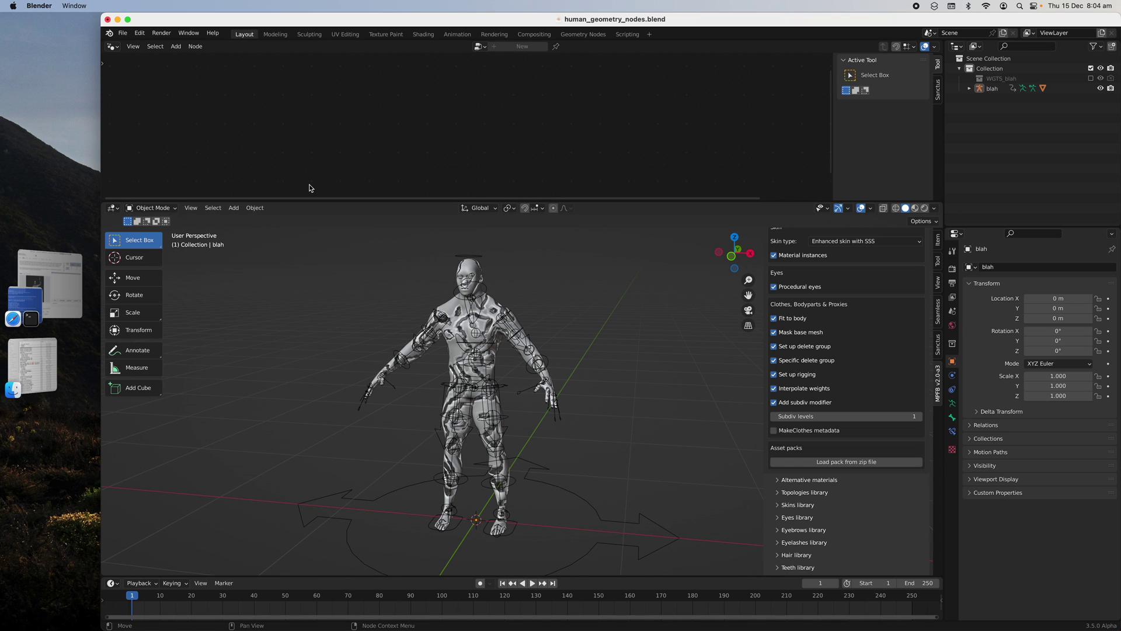
pyautogui.press('super+s')
pyautogui.click(123, 33)
pyautogui.moveTo(152, 45)
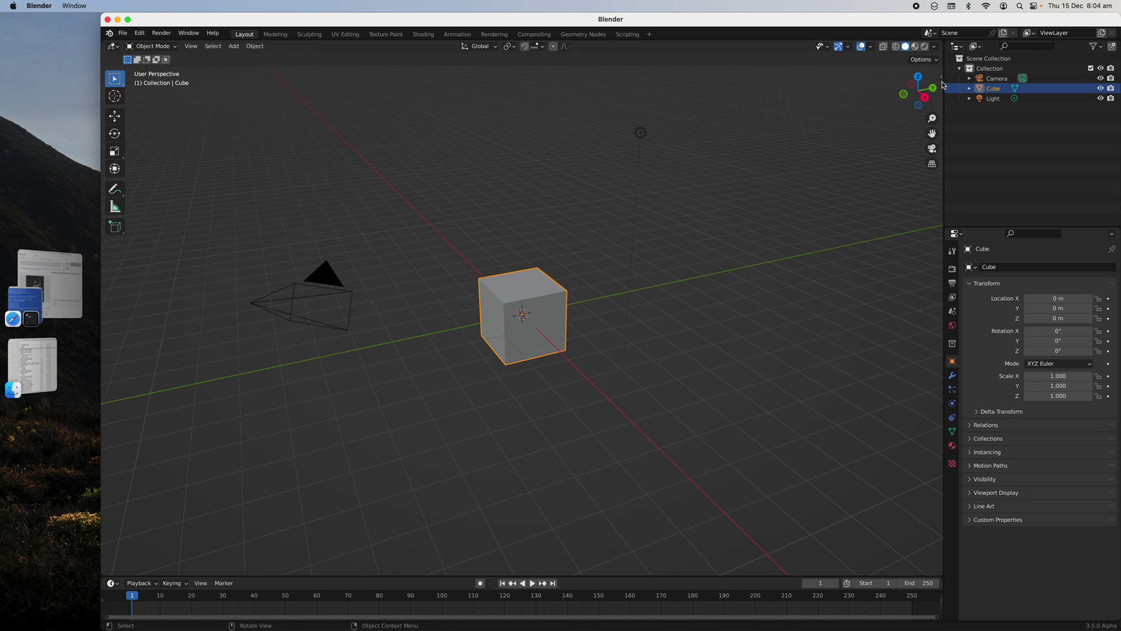
# Step: Show the MPFB v2.0-a3 sidebar in the 3D viewport and expand its New human options
pyautogui.click(941, 76)
pyautogui.click(938, 216)
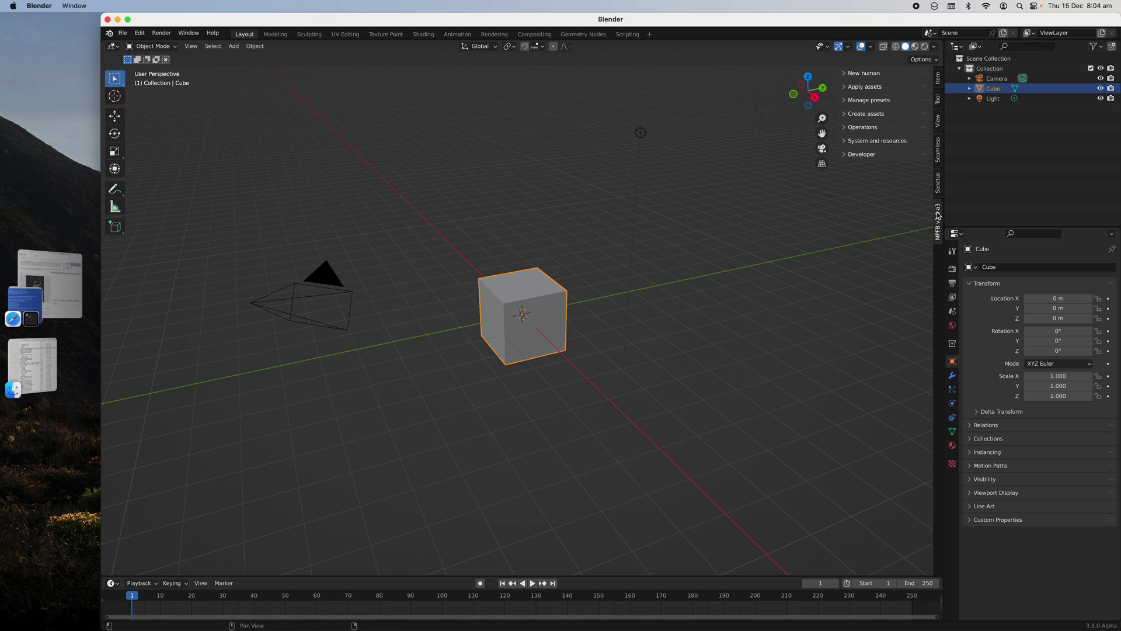
pyautogui.click(876, 74)
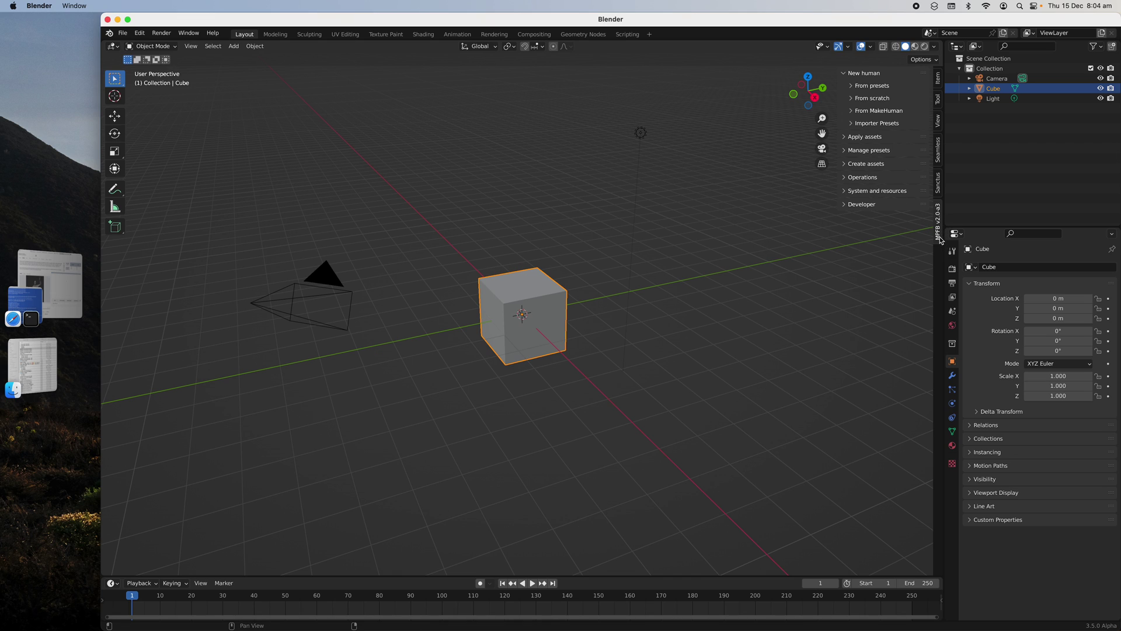
# Step: Search the add-on preferences for "mpfb" and expand the MakeHuman: mpfb add-on's details
pyautogui.click(140, 33)
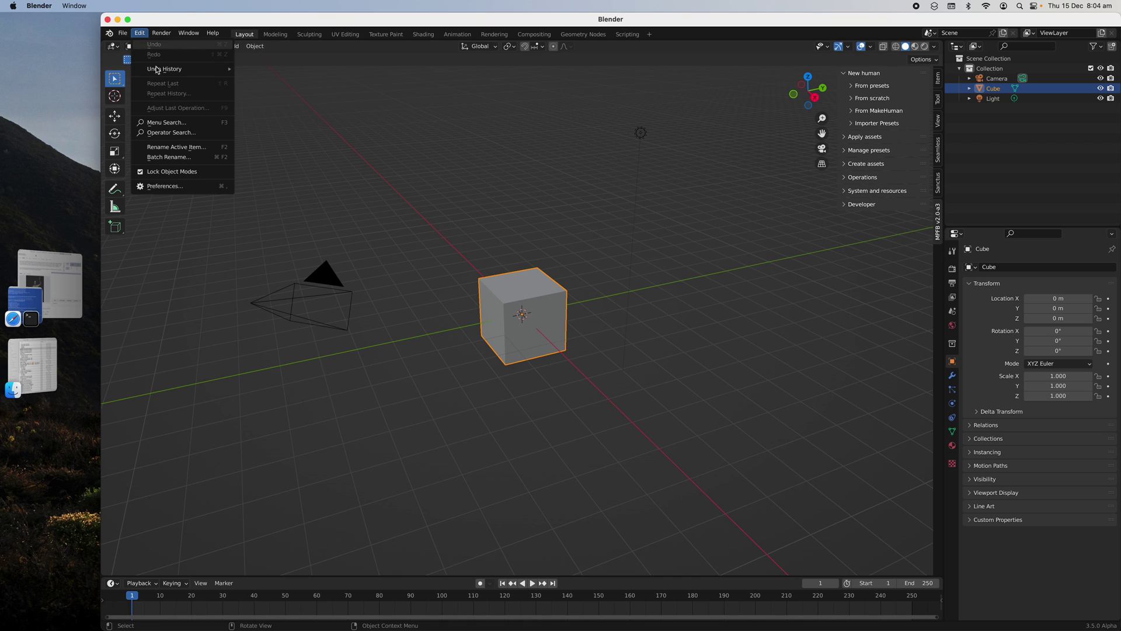
pyautogui.click(183, 194)
pyautogui.write('mpfb')
pyautogui.click(192, 98)
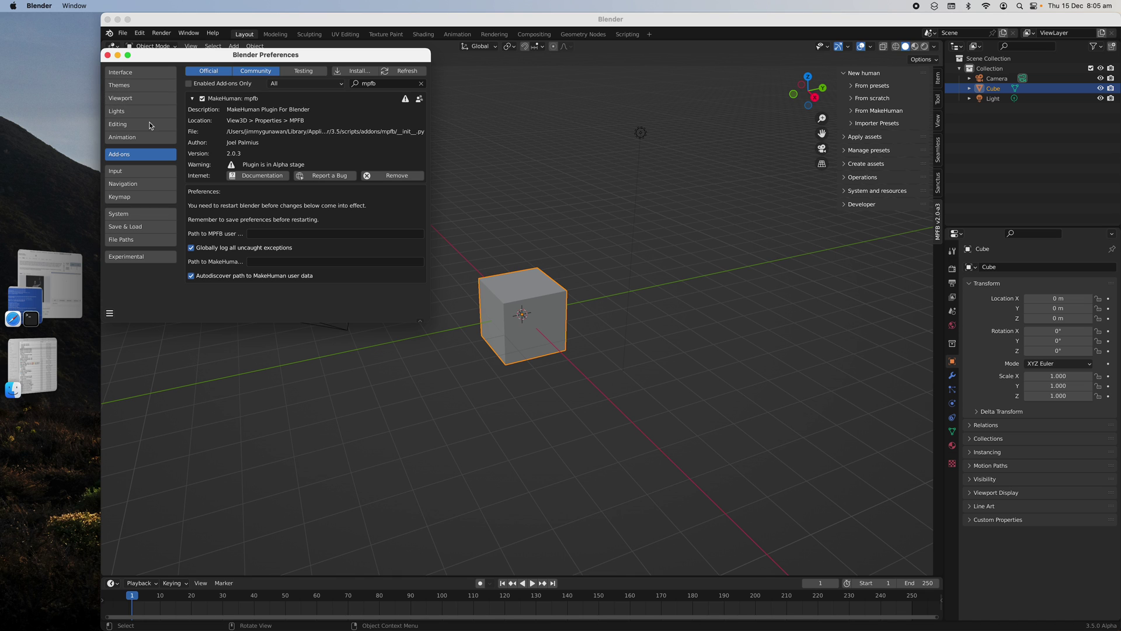
# Step: Expand the options for a new human from scratch and set Age to Old and Muscle to Maximum
pyautogui.click(635, 252)
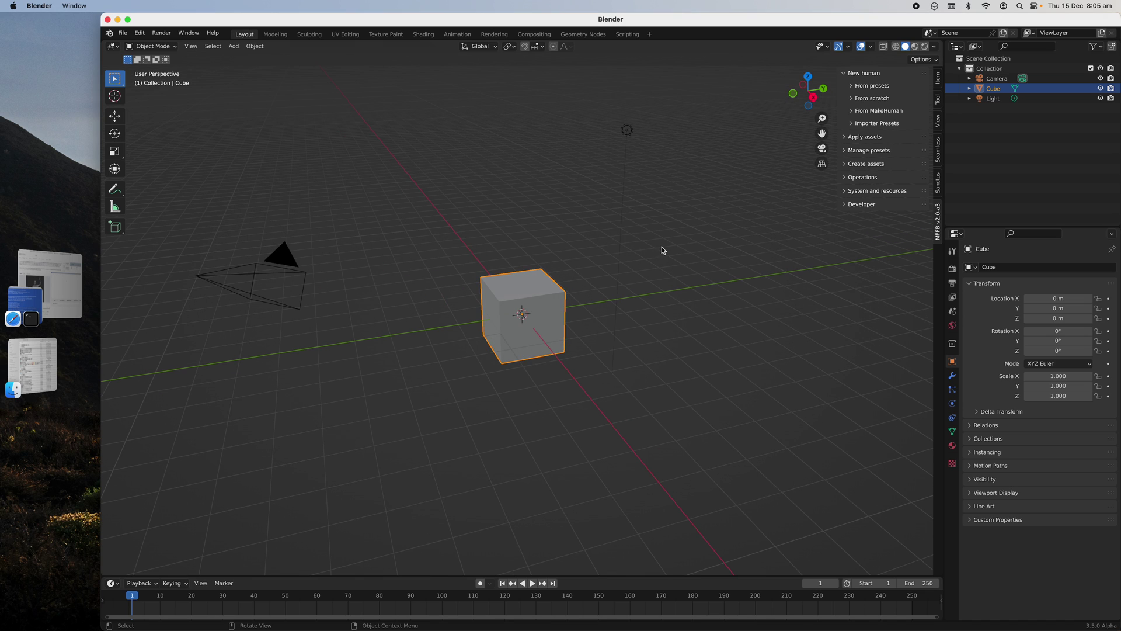
pyautogui.moveTo(662, 249); pyautogui.dragTo(611, 236, button='middle')
pyautogui.click(859, 99)
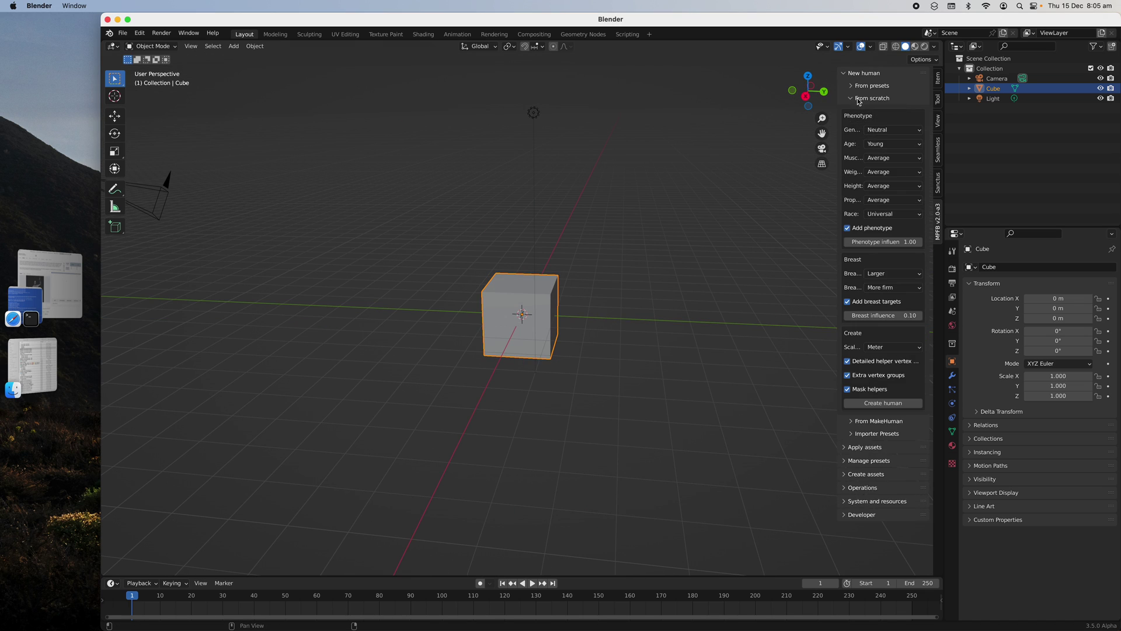
pyautogui.click(888, 145)
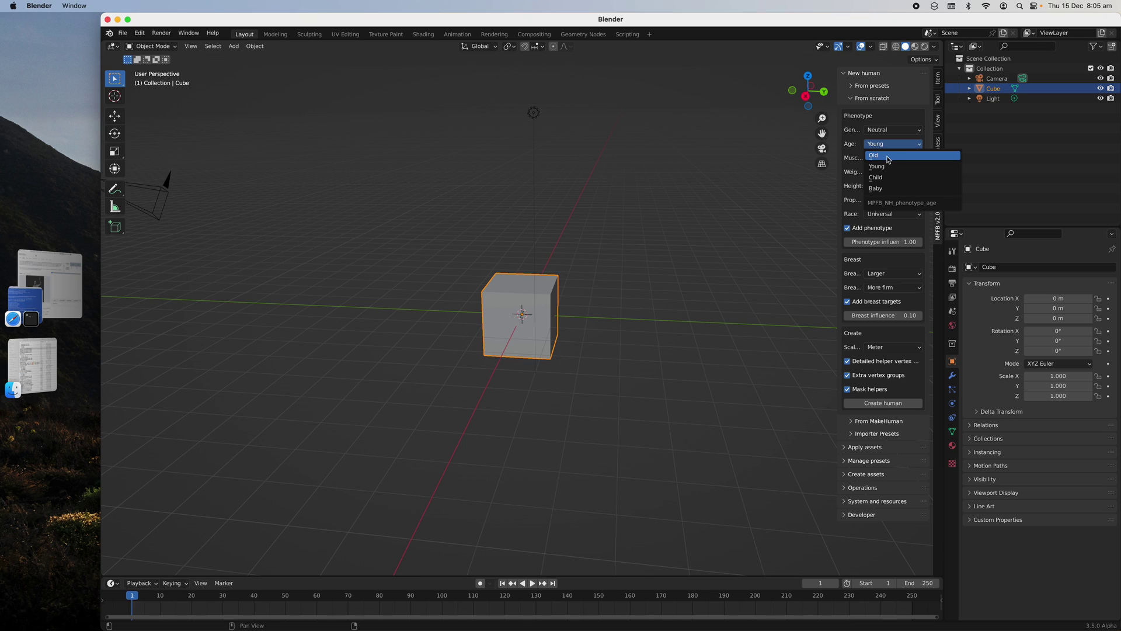
pyautogui.click(885, 156)
pyautogui.click(884, 159)
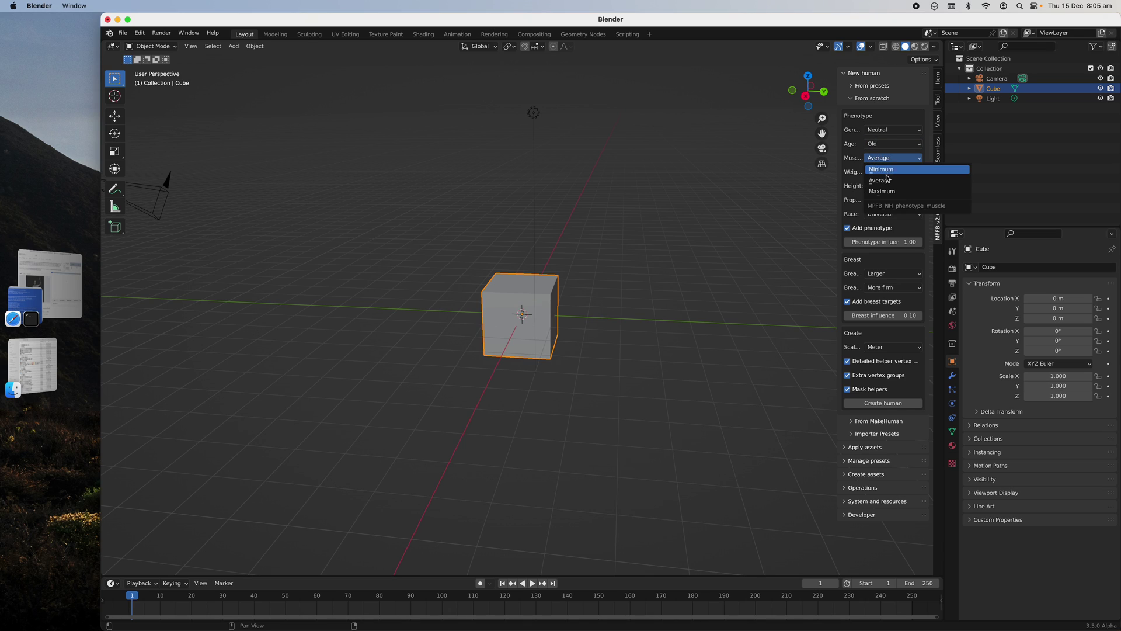
pyautogui.click(887, 192)
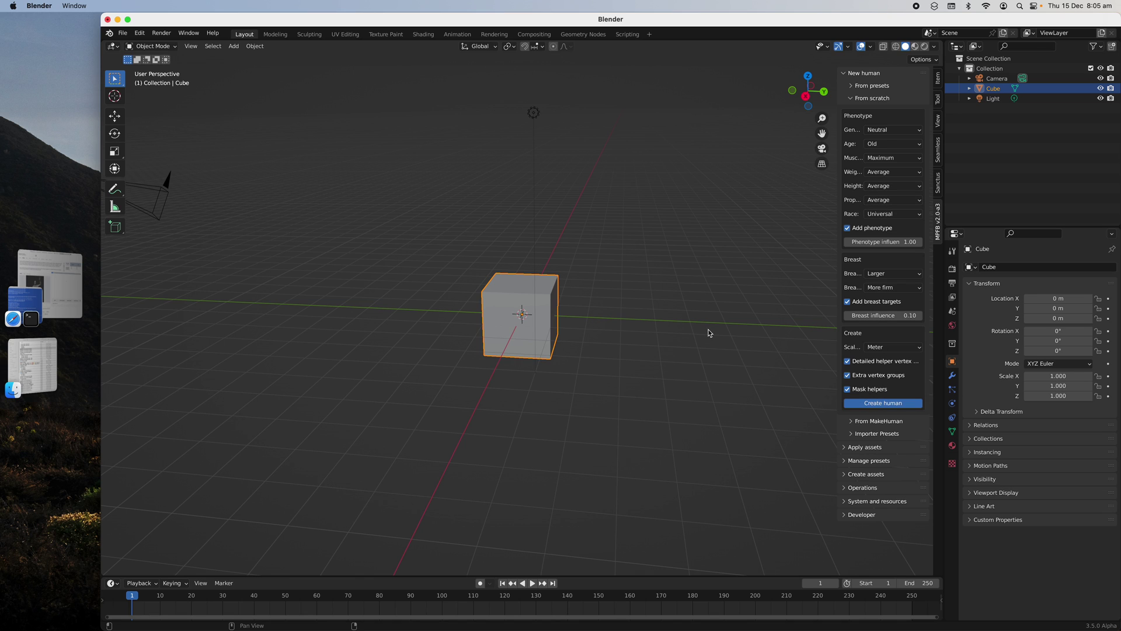
# Step: Create the human from scratch, delete the default cube and select the new human
pyautogui.moveTo(708, 330); pyautogui.dragTo(790, 325, button='middle')
pyautogui.click(559, 283)
pyautogui.scroll(2, 559, 284)
pyautogui.scroll(1, 560, 283)
pyautogui.moveTo(560, 283); pyautogui.dragTo(595, 296, button='middle')
pyautogui.press('Delete')
pyautogui.scroll(3, 563, 316)
pyautogui.scroll(2, 616, 308)
pyautogui.click(577, 292)
pyautogui.scroll(1, 594, 295)
# Step: Set the human's phenotype macrodetails to Gender 0.98 and Age 0.01
pyautogui.click(865, 447)
pyautogui.scroll(-3, 870, 442)
pyautogui.scroll(-4, 870, 442)
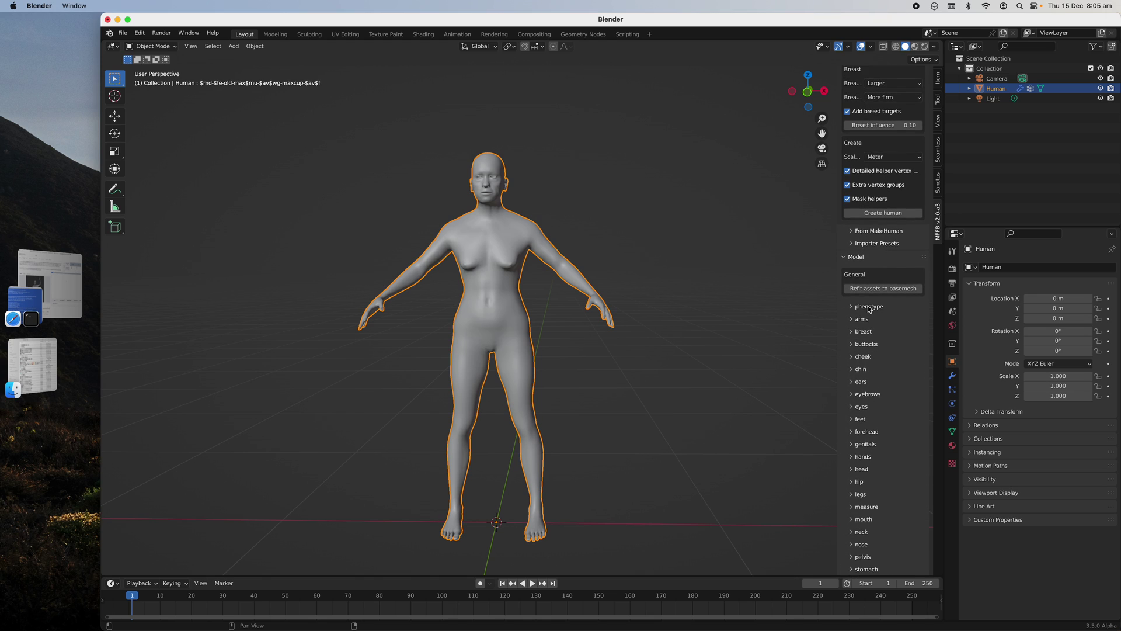
pyautogui.click(869, 306)
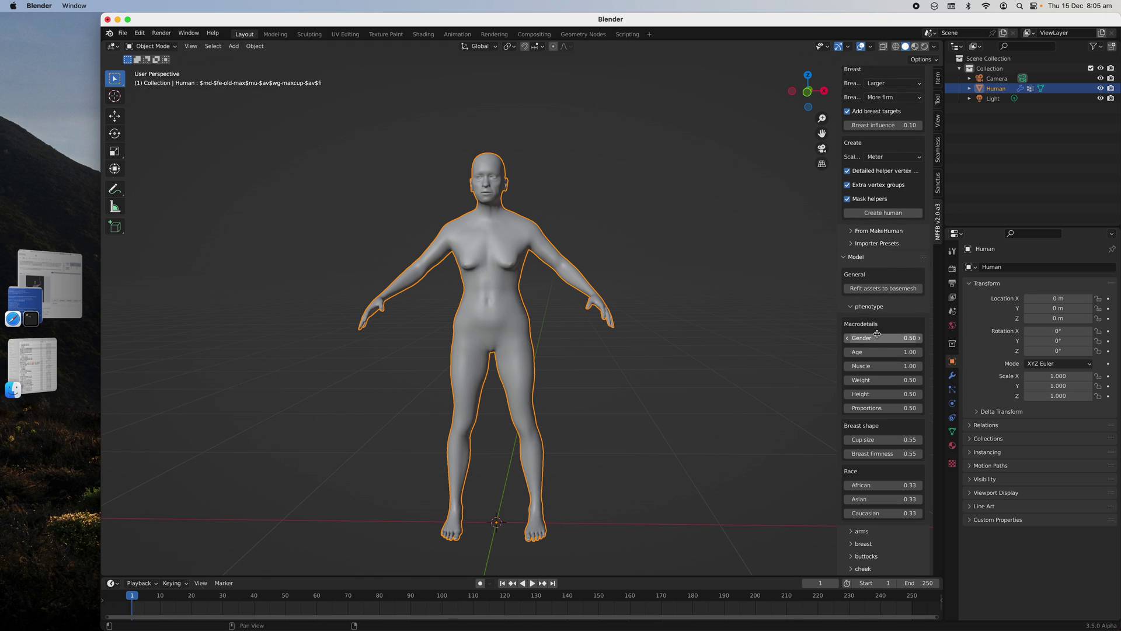
pyautogui.moveTo(877, 337); pyautogui.dragTo(845, 352)
pyautogui.scroll(6, 697, 325)
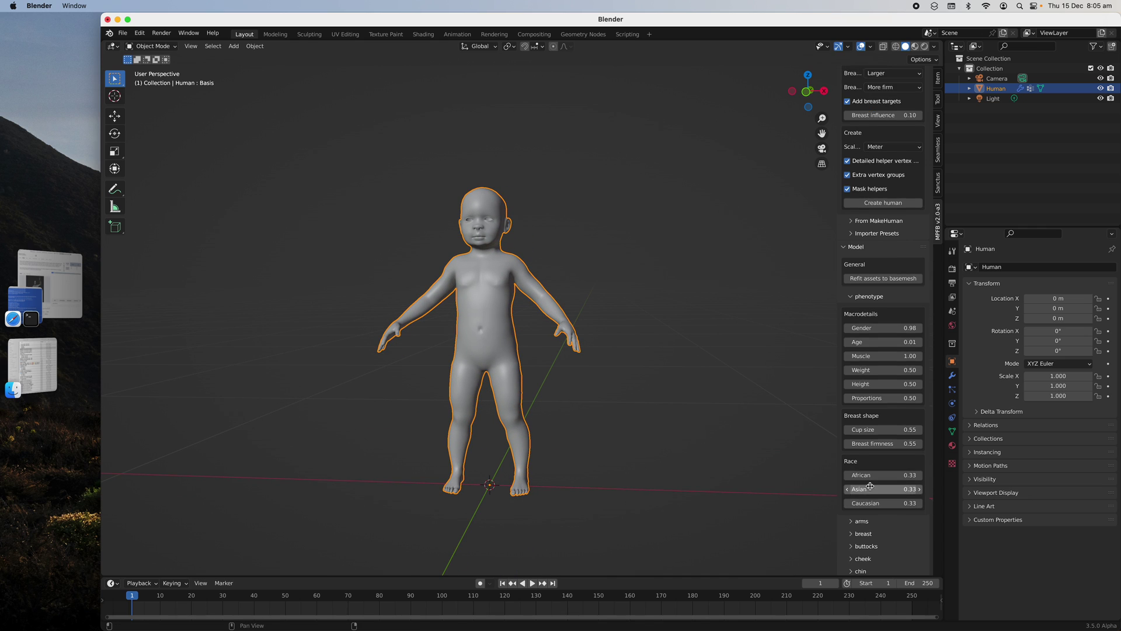
# Step: Set the human's race mix to African 0.35, Asian 0.49 and Caucasian 0.26
pyautogui.scroll(-2, 871, 487)
pyautogui.moveTo(884, 435); pyautogui.dragTo(880, 463)
pyautogui.scroll(-3, 877, 510)
pyautogui.scroll(-5, 876, 512)
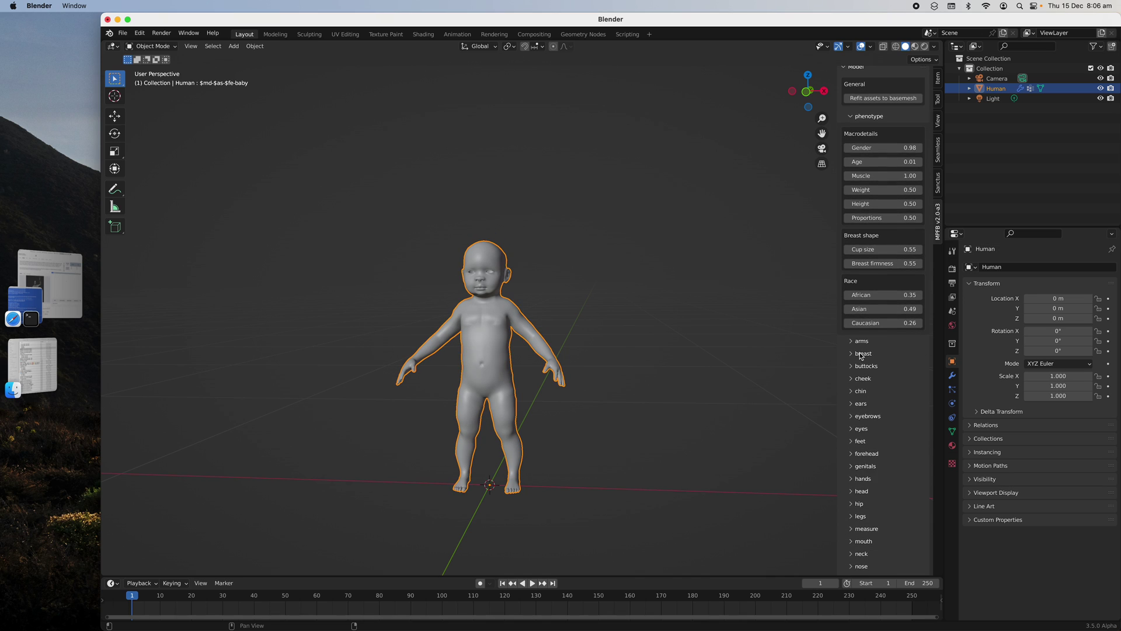
# Step: Try a lower-arm depth scale of 1.00 on both arms, reset both values to 0 and collapse the arms options
pyautogui.click(862, 321)
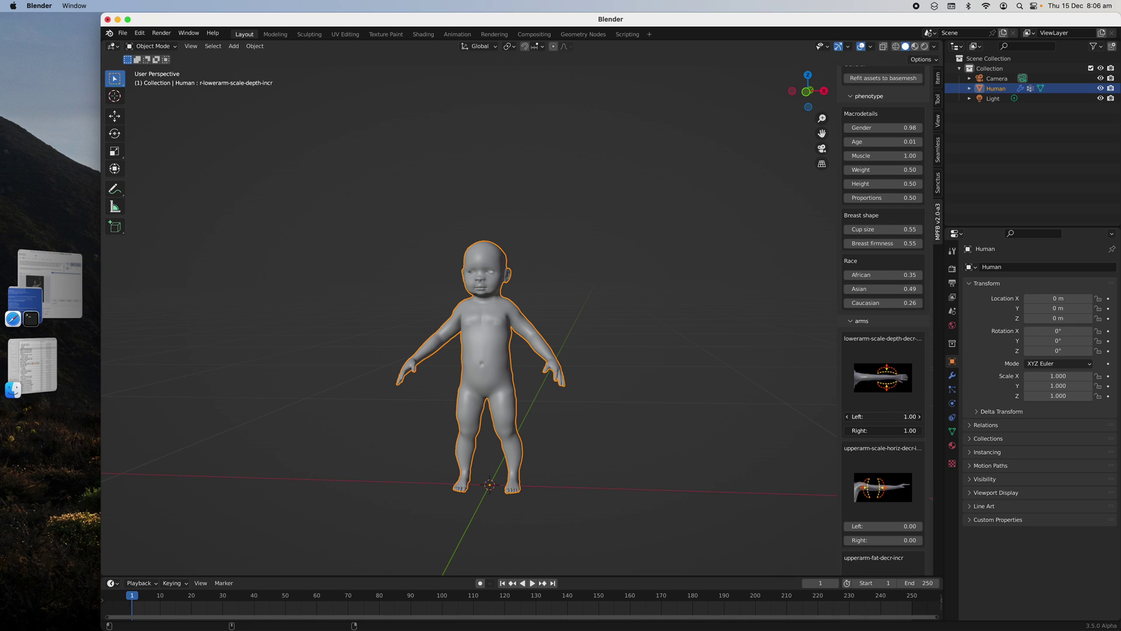
pyautogui.moveTo(894, 417); pyautogui.dragTo(875, 431)
pyautogui.write('0')
pyautogui.press('Return')
pyautogui.scroll(-10, 882, 474)
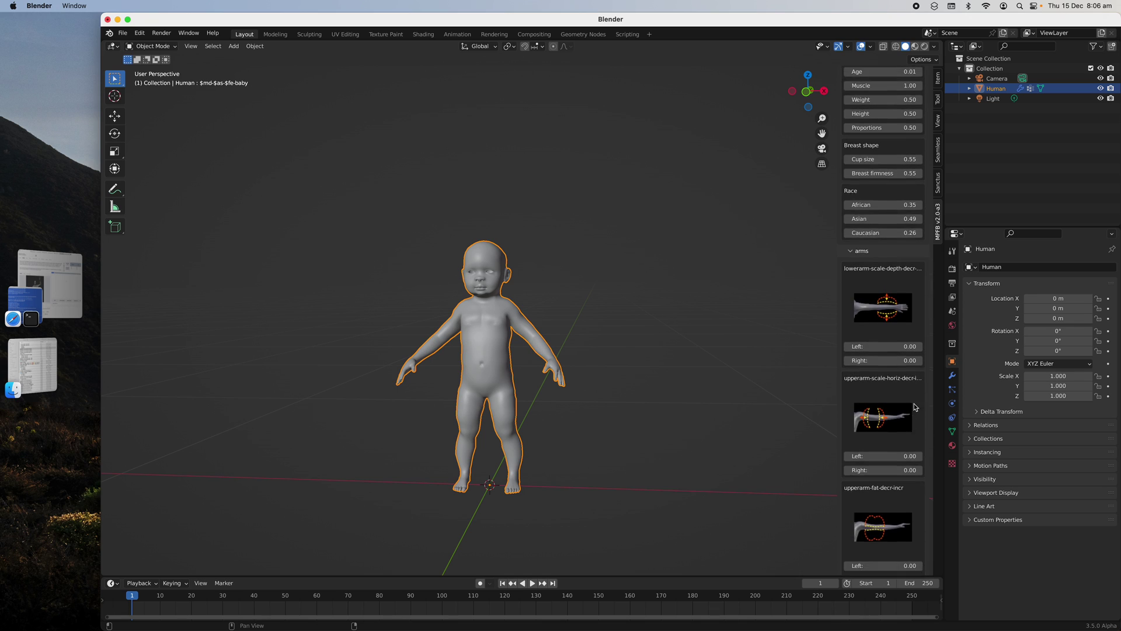
pyautogui.scroll(5, 882, 474)
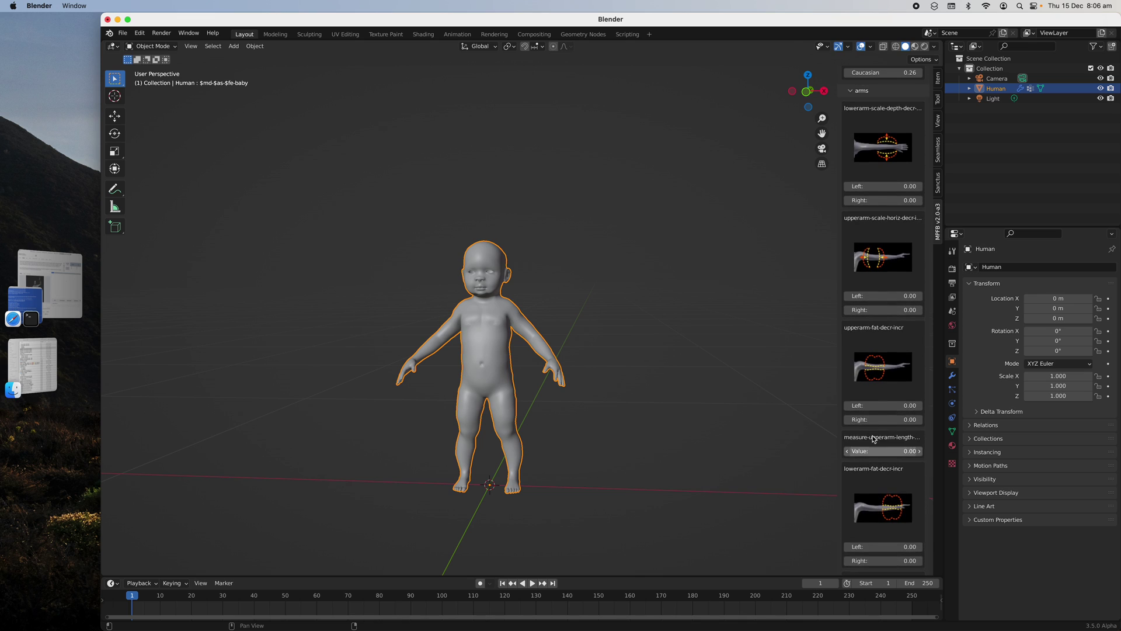
pyautogui.click(873, 213)
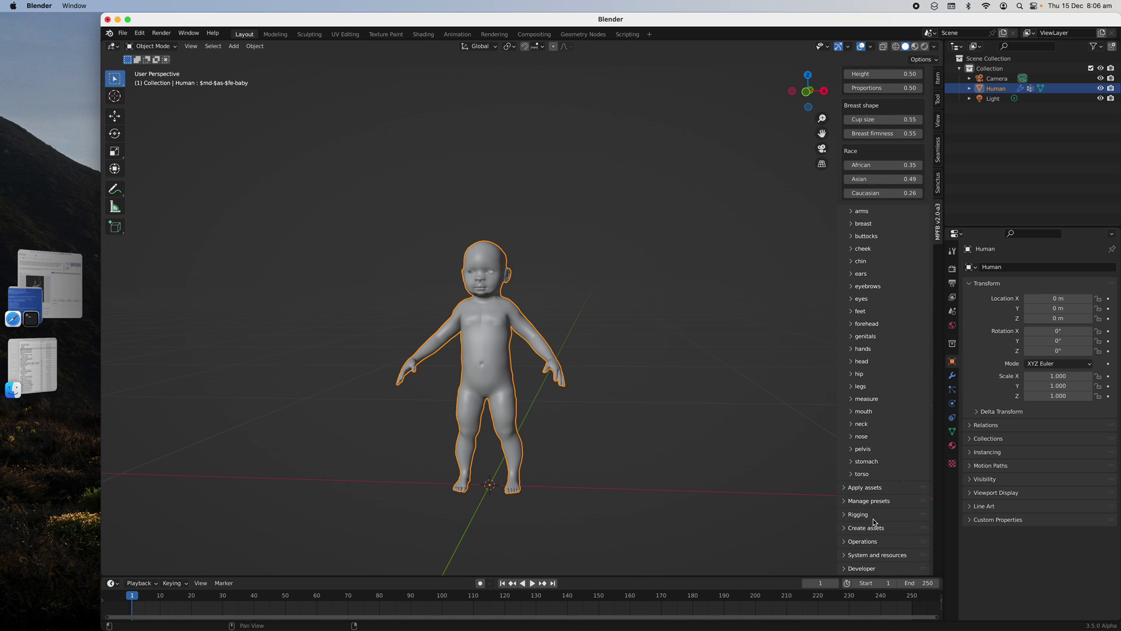
# Step: Enlarge both of the baby's hands by setting the hand scale to 0.80
pyautogui.click(863, 348)
pyautogui.scroll(-6, 889, 409)
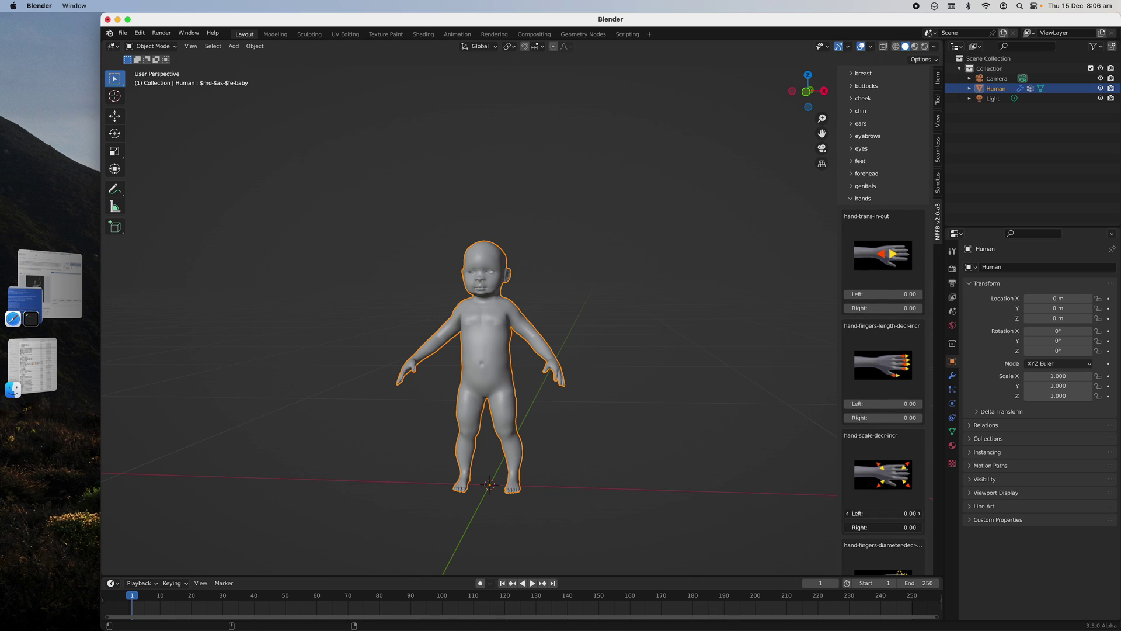
pyautogui.moveTo(883, 513); pyautogui.dragTo(912, 514)
pyautogui.scroll(2, 852, 383)
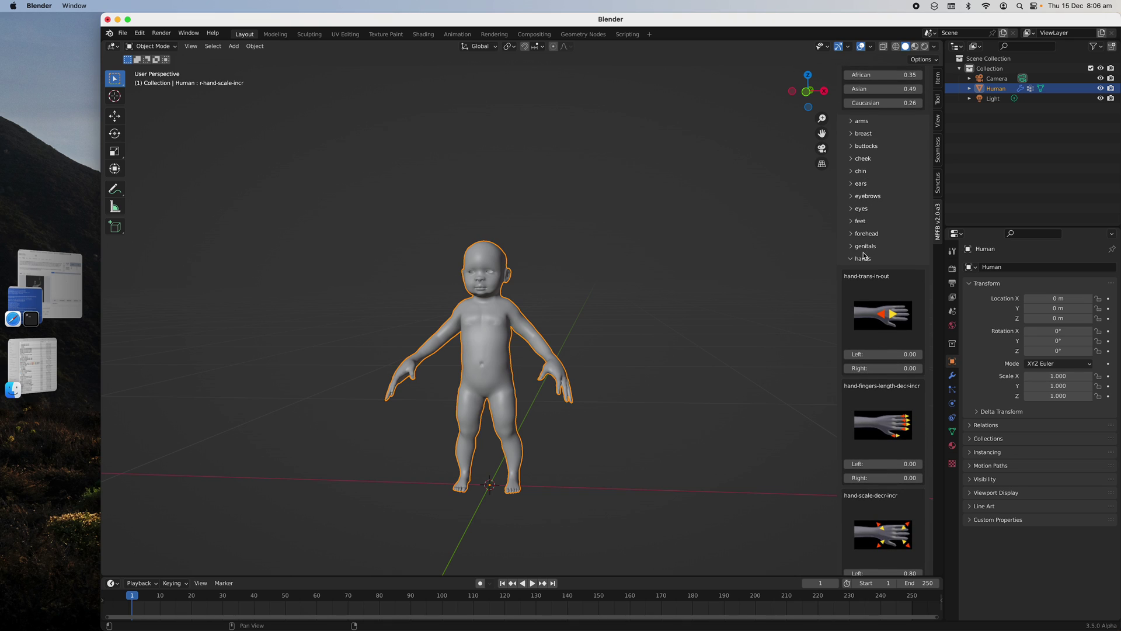
pyautogui.scroll(1, 869, 196)
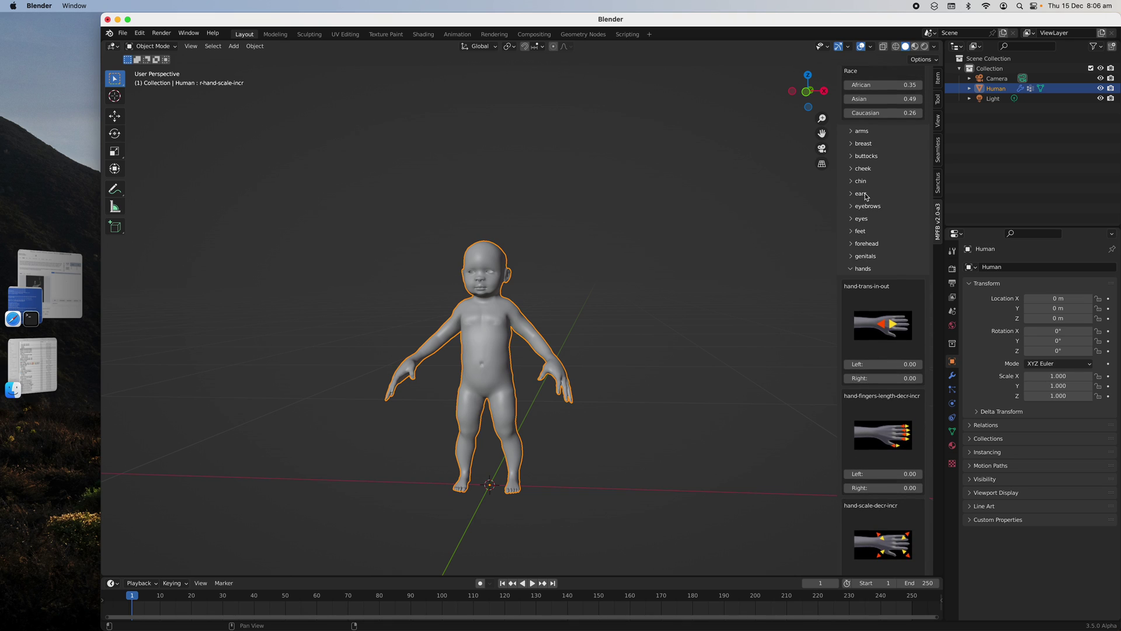
# Step: Set the square-round shape of both ears to -0.54 and collapse the ears and hands options
pyautogui.click(867, 194)
pyautogui.scroll(-2, 870, 353)
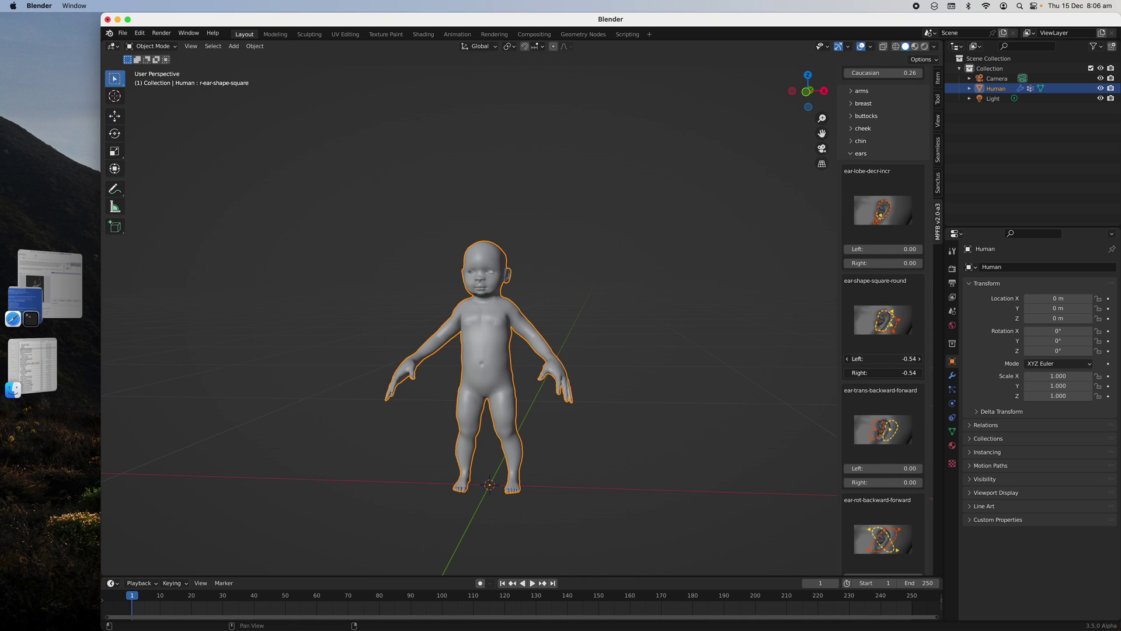
pyautogui.scroll(-3, 876, 397)
pyautogui.scroll(-2, 883, 434)
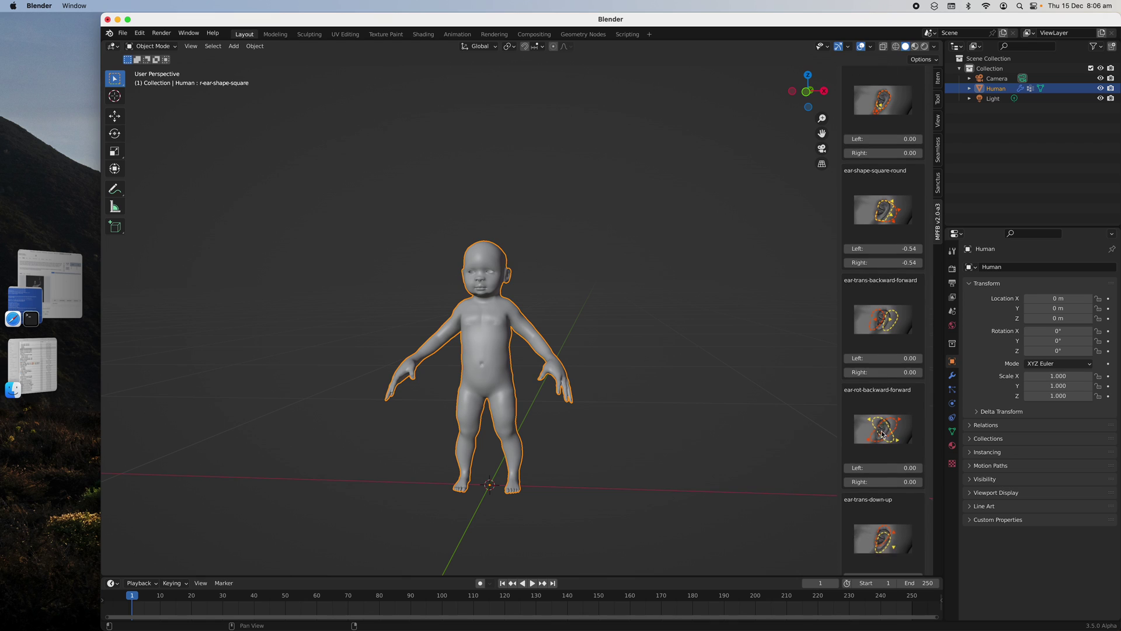
pyautogui.scroll(7, 876, 292)
pyautogui.click(862, 194)
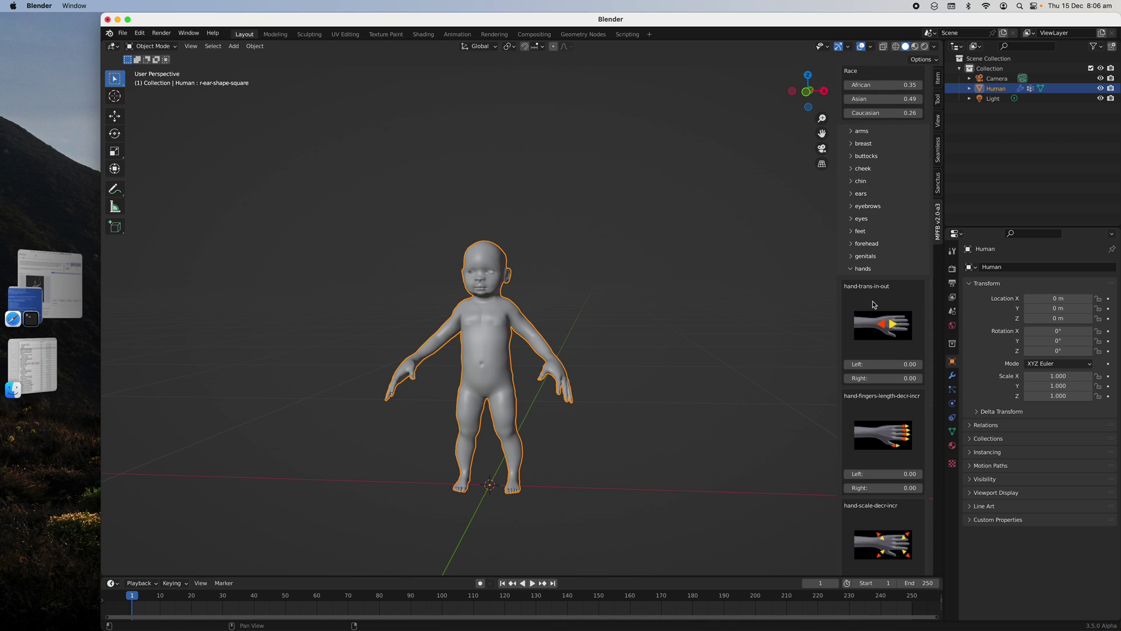
pyautogui.scroll(1, 882, 210)
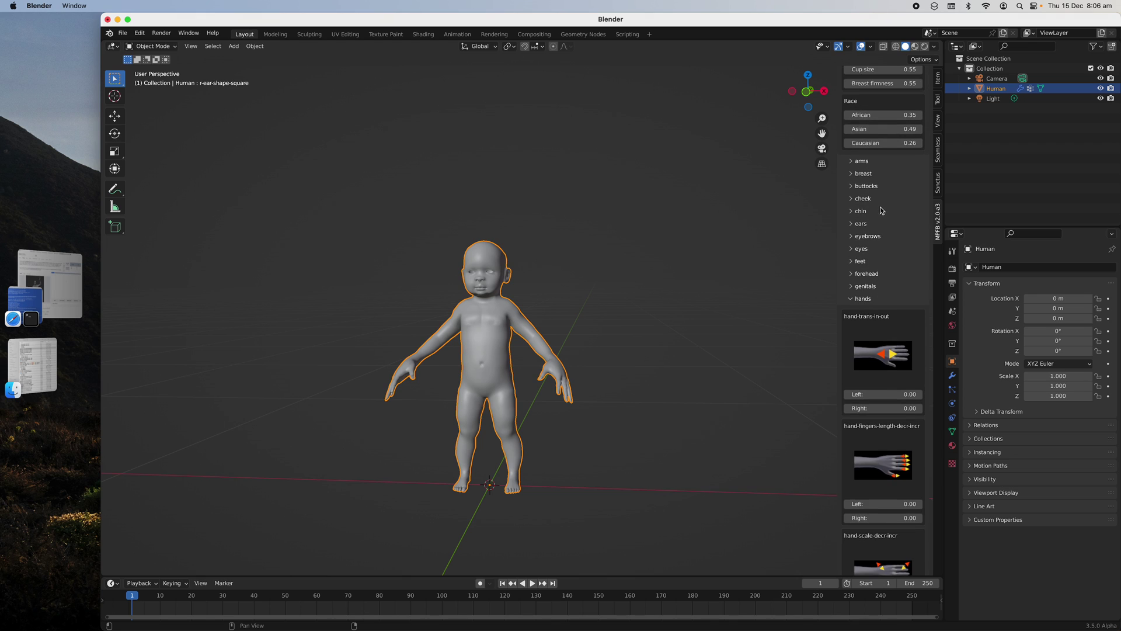
pyautogui.click(852, 295)
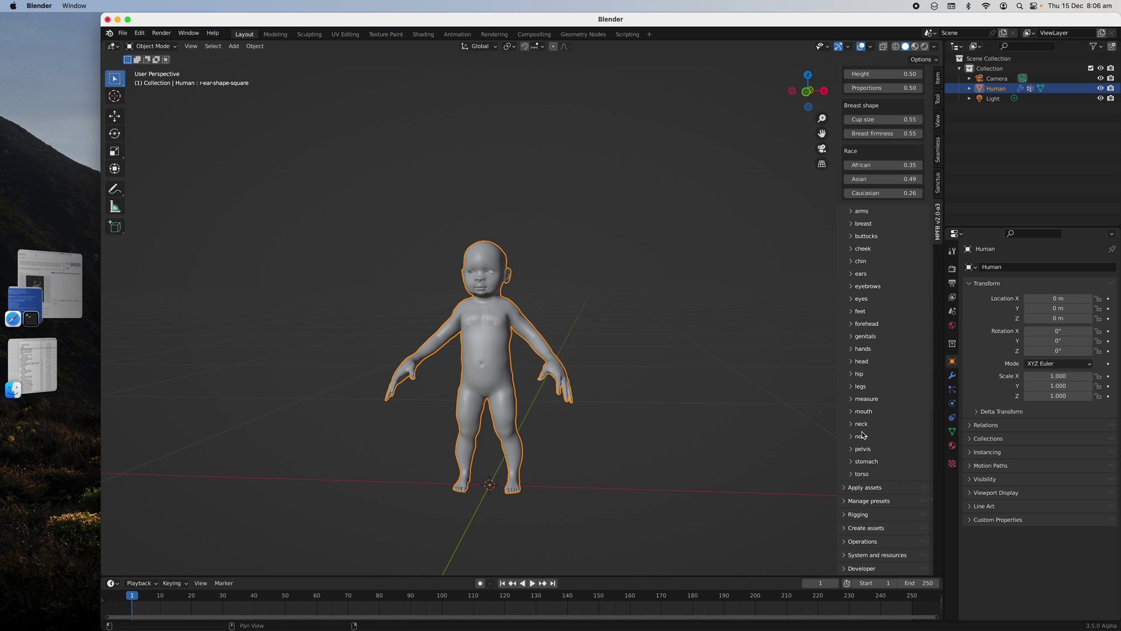
# Step: Expand the head options and set the head's in-out angle to 0.48
pyautogui.click(855, 362)
pyautogui.scroll(-3, 876, 362)
pyautogui.scroll(3, 753, 345)
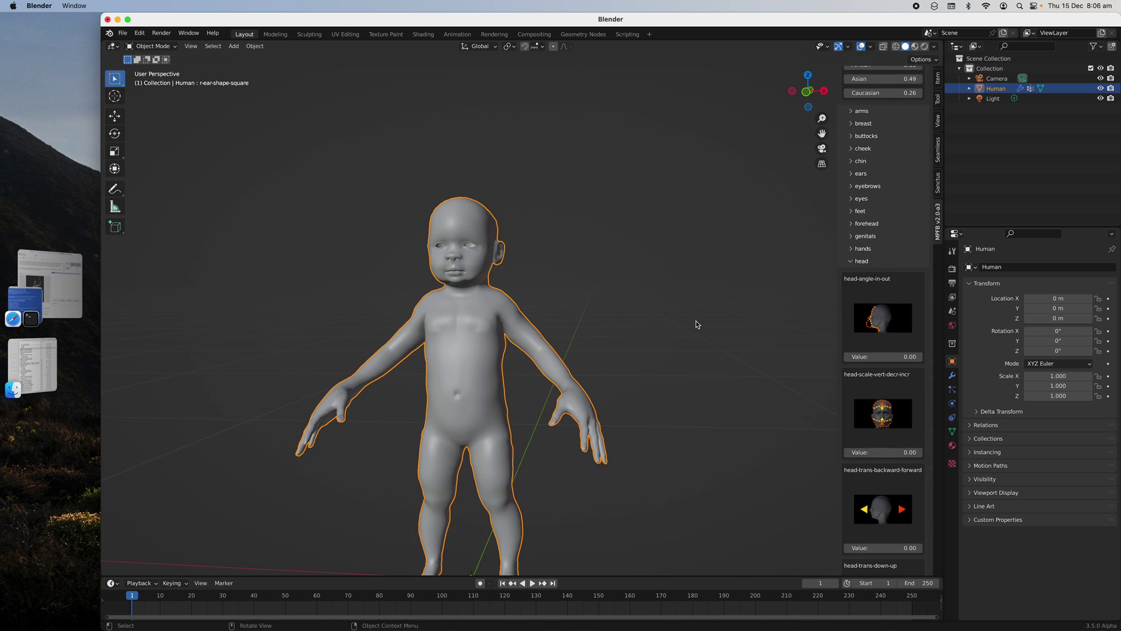
pyautogui.moveTo(696, 325); pyautogui.dragTo(782, 328, button='middle')
pyautogui.moveTo(891, 357)
pyautogui.mouseDown()
pyautogui.moveTo(918, 357)
pyautogui.moveTo(876, 358)
pyautogui.mouseUp()
pyautogui.moveTo(698, 352); pyautogui.dragTo(650, 328, button='middle')
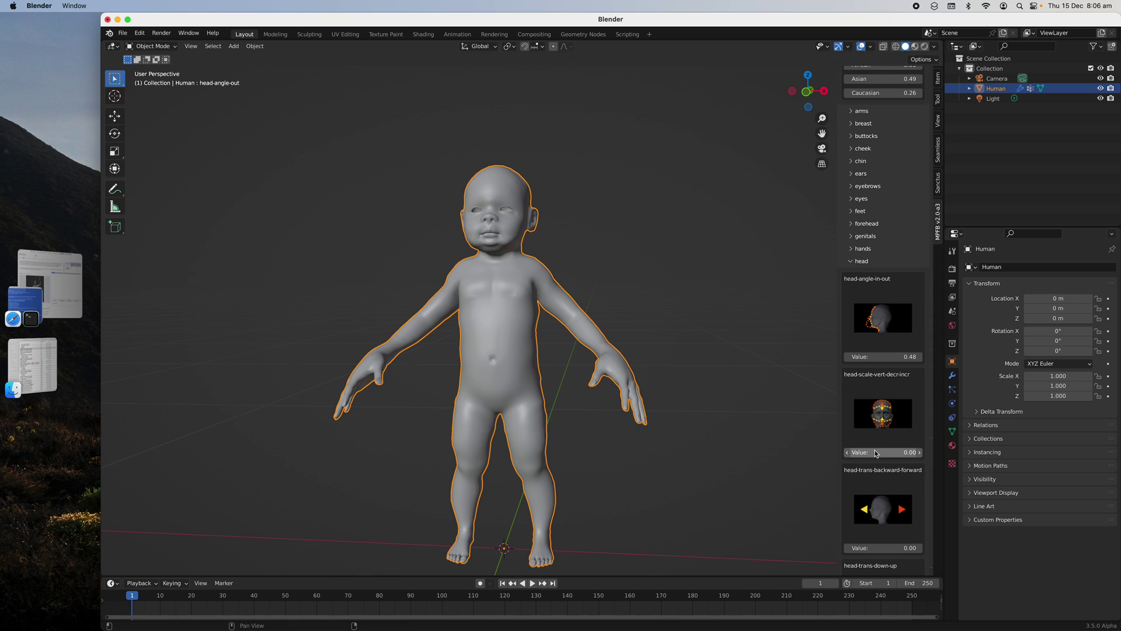
# Step: Set the head's vertical scale to 0.06 and its backward-forward shift to 0.24
pyautogui.scroll(-1, 876, 451)
pyautogui.scroll(-1, 876, 454)
pyautogui.moveTo(881, 432); pyautogui.dragTo(886, 432)
pyautogui.scroll(-2, 893, 462)
pyautogui.scroll(-14, 893, 464)
pyautogui.moveTo(829, 445); pyautogui.dragTo(615, 418, button='middle')
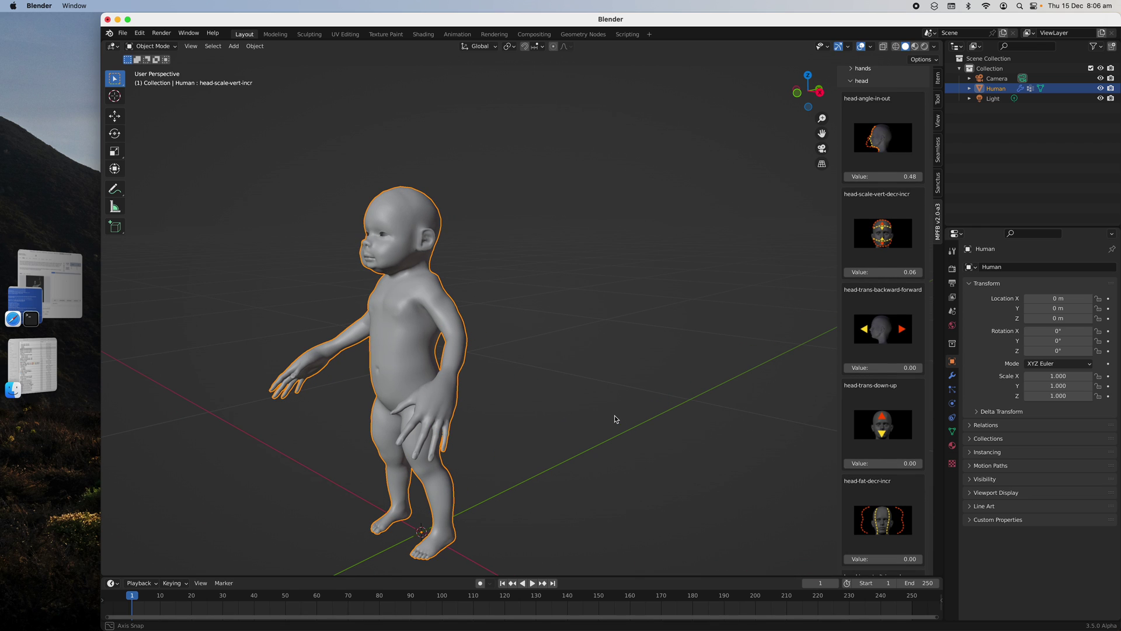
pyautogui.moveTo(876, 368)
pyautogui.mouseDown()
pyautogui.moveTo(923, 367)
pyautogui.moveTo(891, 367)
pyautogui.mouseUp()
pyautogui.moveTo(703, 303); pyautogui.dragTo(615, 306, button='middle')
# Step: Save the scene to the Desktop as alienbaby.blend
pyautogui.click(122, 32)
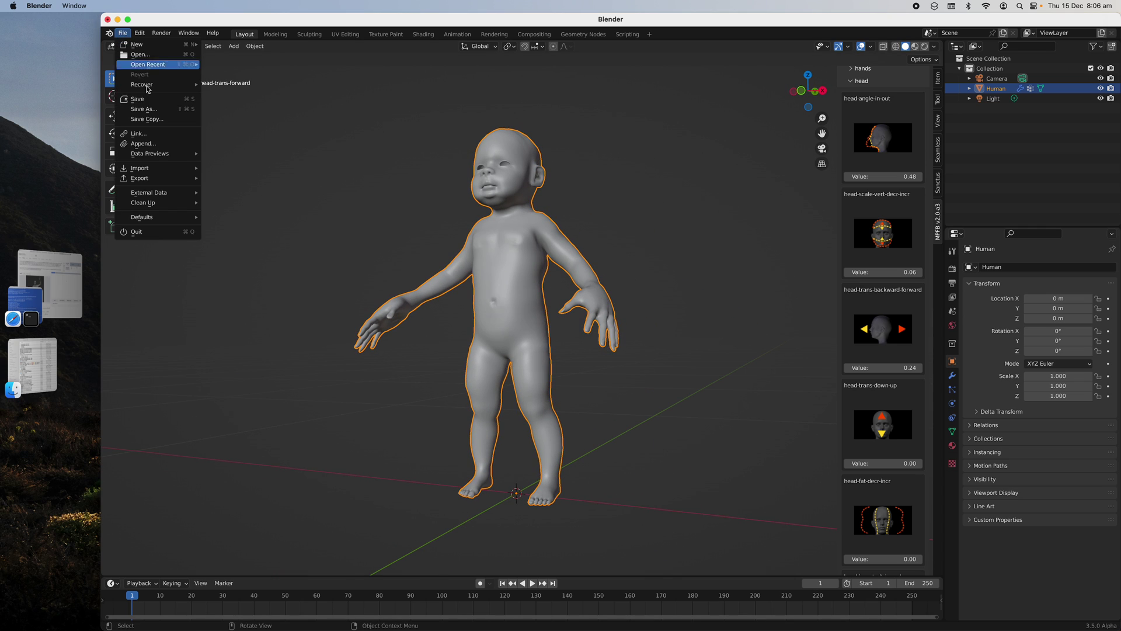
pyautogui.click(140, 111)
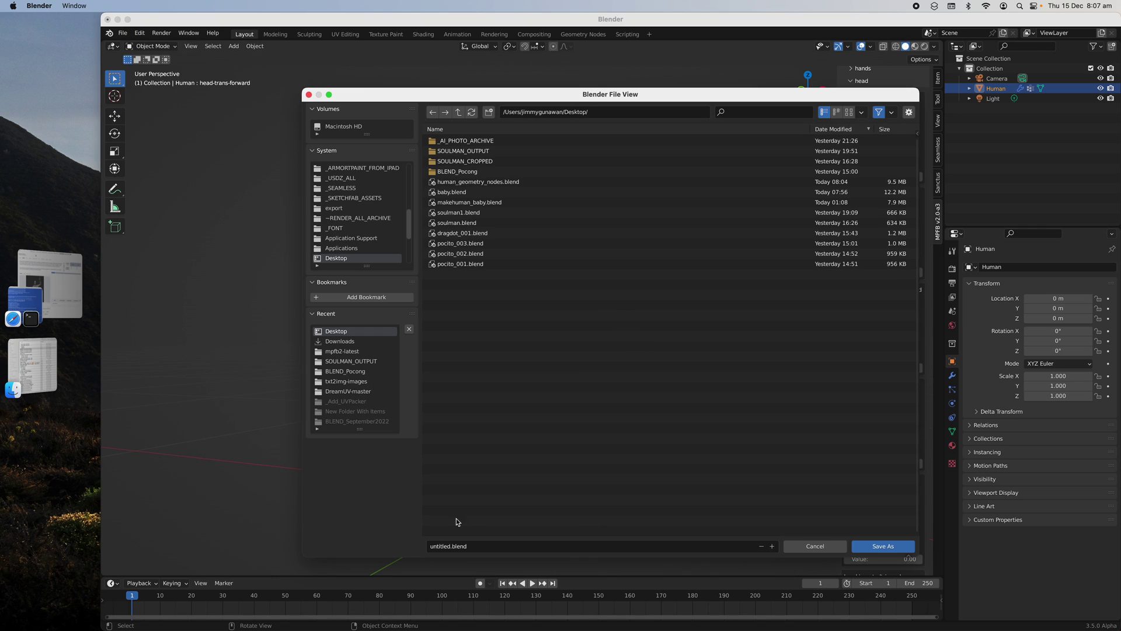
pyautogui.click(439, 544)
pyautogui.click(871, 545)
pyautogui.moveTo(625, 403); pyautogui.dragTo(659, 390, button='middle')
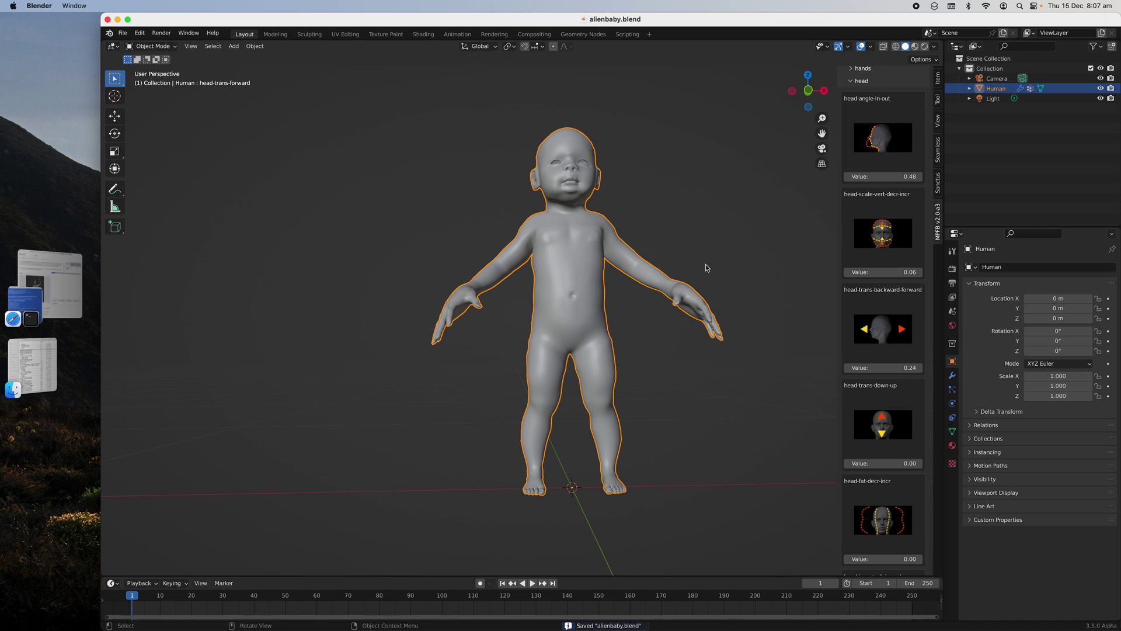
pyautogui.moveTo(646, 277); pyautogui.dragTo(586, 227, button='middle')
# Step: Collapse the head options and add a standard Game engine rig with imported weights to the baby
pyautogui.scroll(15, 864, 248)
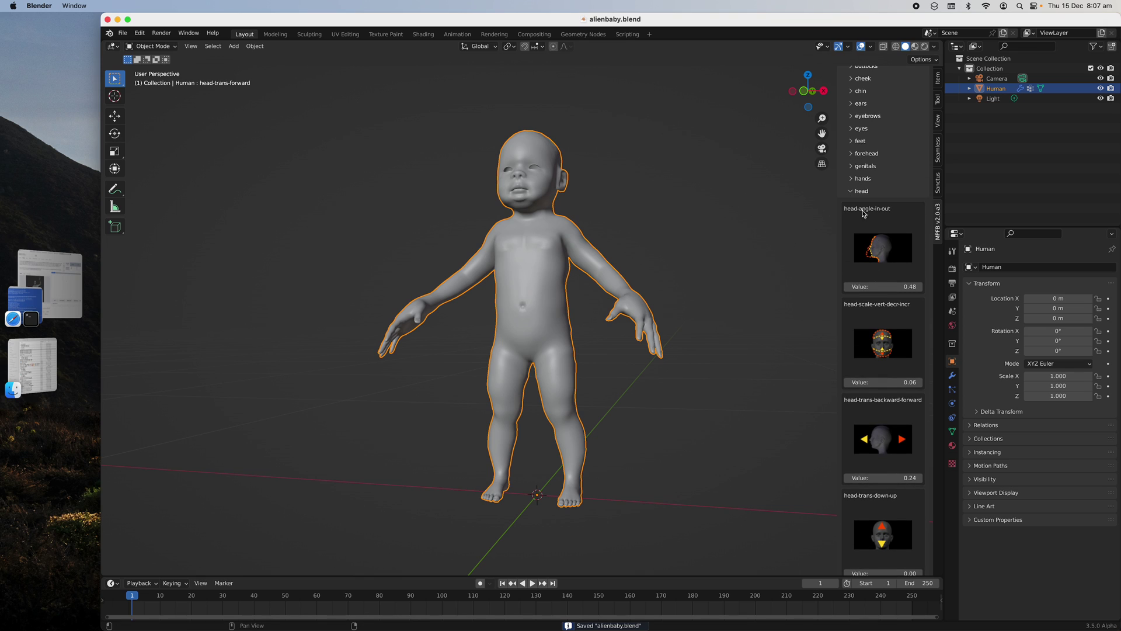
pyautogui.scroll(-3, 853, 228)
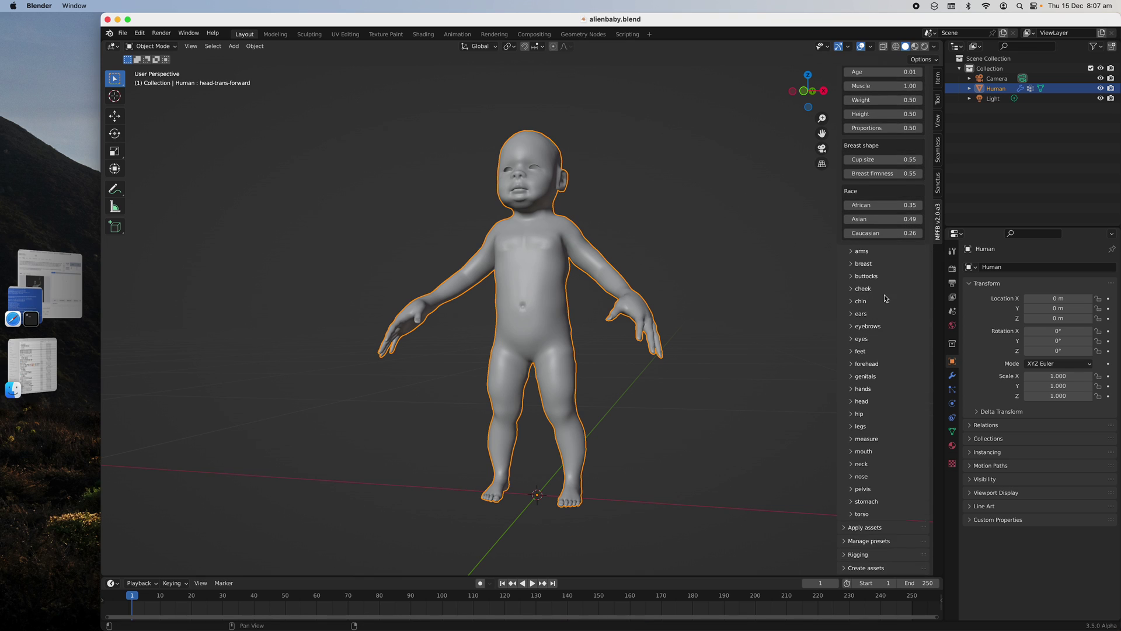
pyautogui.click(867, 519)
pyautogui.scroll(-3, 878, 524)
pyautogui.click(865, 466)
pyautogui.scroll(-2, 879, 480)
pyautogui.scroll(-1, 881, 480)
pyautogui.click(895, 427)
pyautogui.click(881, 459)
pyautogui.scroll(-2, 885, 432)
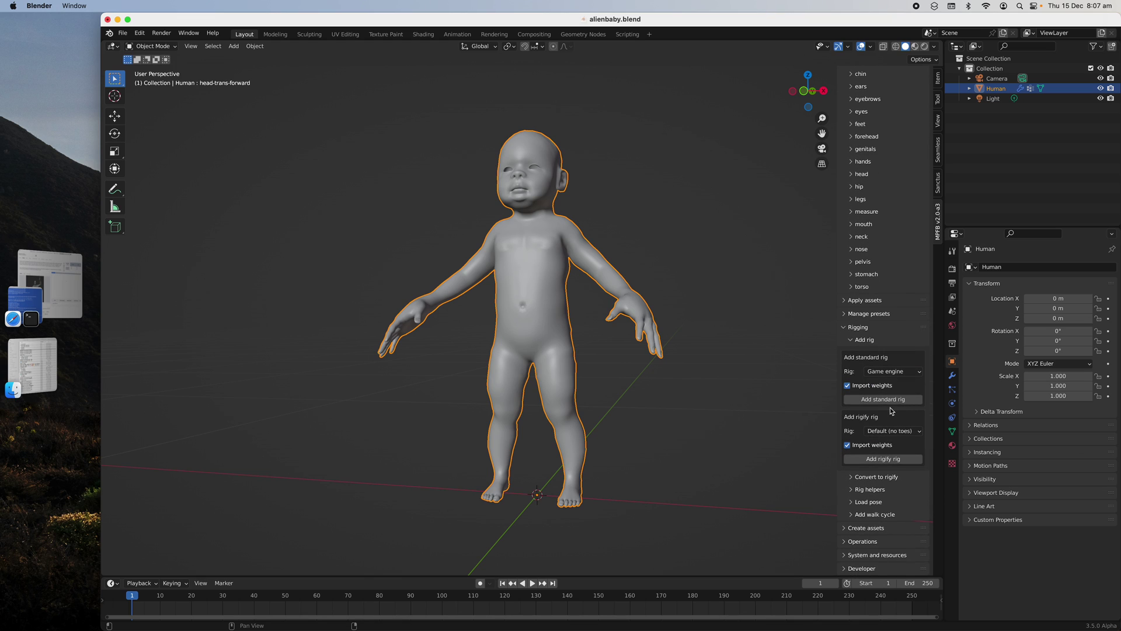
pyautogui.click(891, 401)
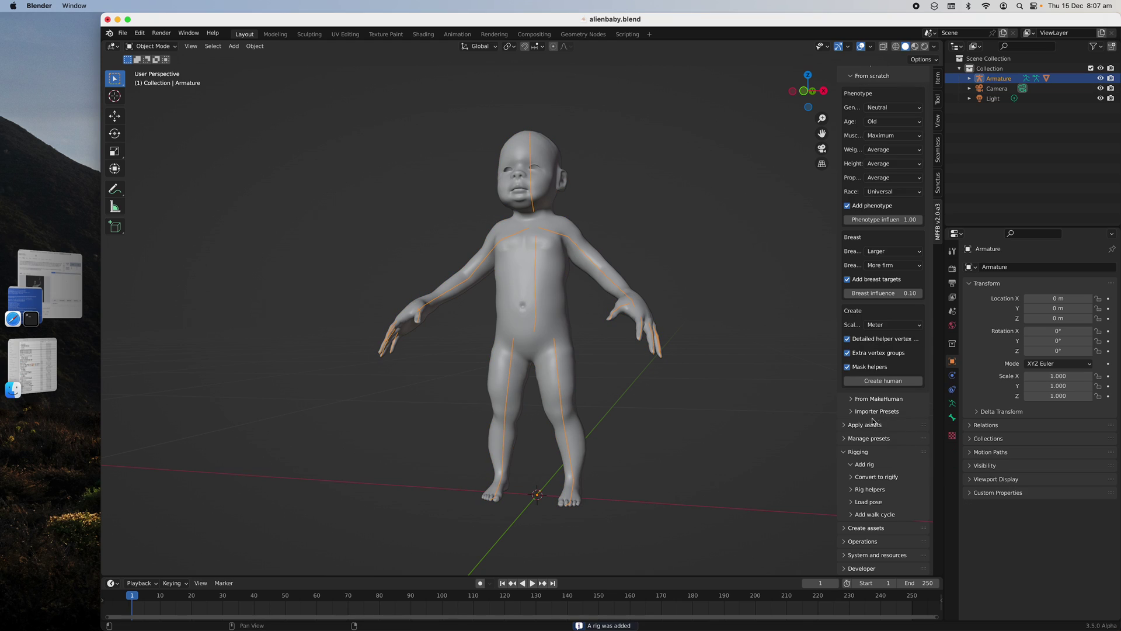
# Step: Convert the baby's armature to a Rigify rig named alienbaby with Produce enabled
pyautogui.click(878, 478)
pyautogui.scroll(-1, 879, 480)
pyautogui.click(888, 473)
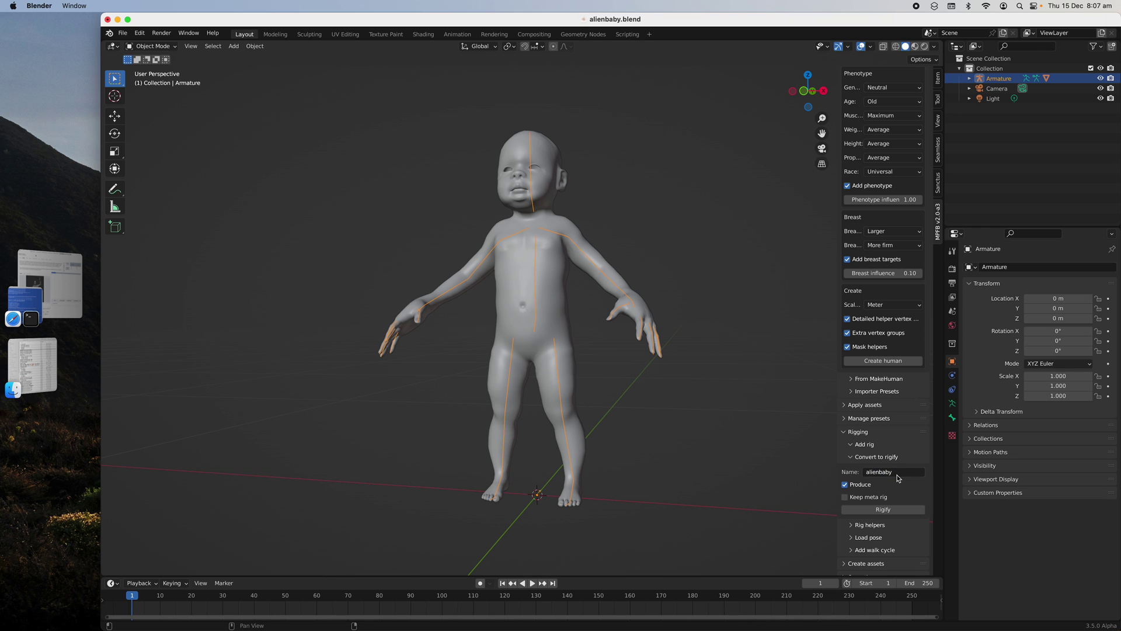
pyautogui.click(883, 510)
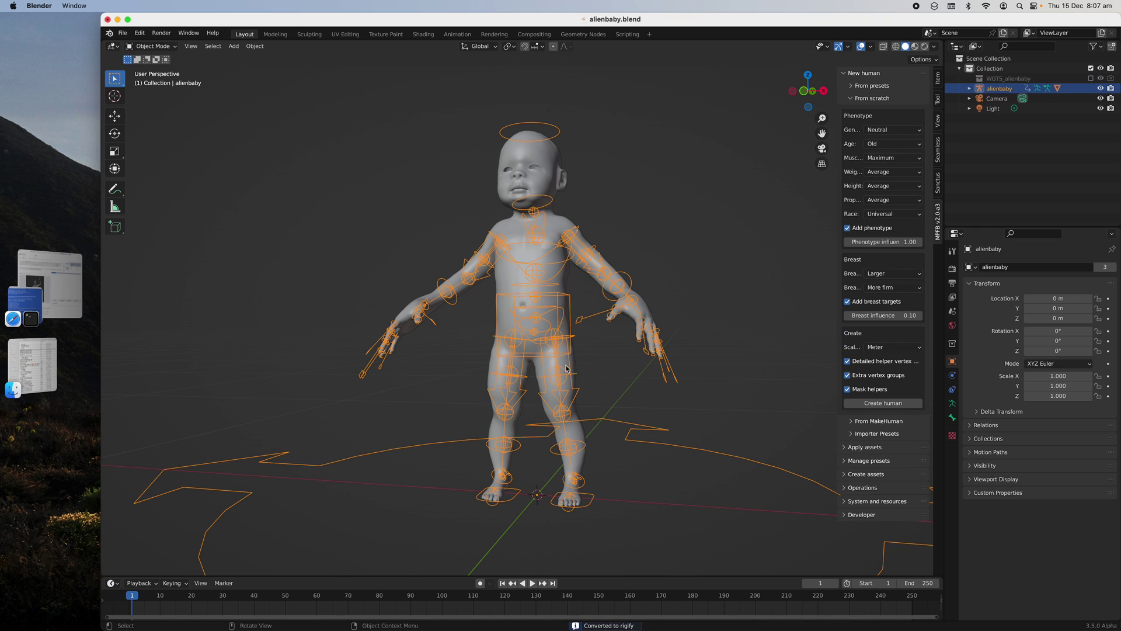
# Step: Switch the alienbaby rig from Object Mode to Pose Mode
pyautogui.scroll(-3, 566, 368)
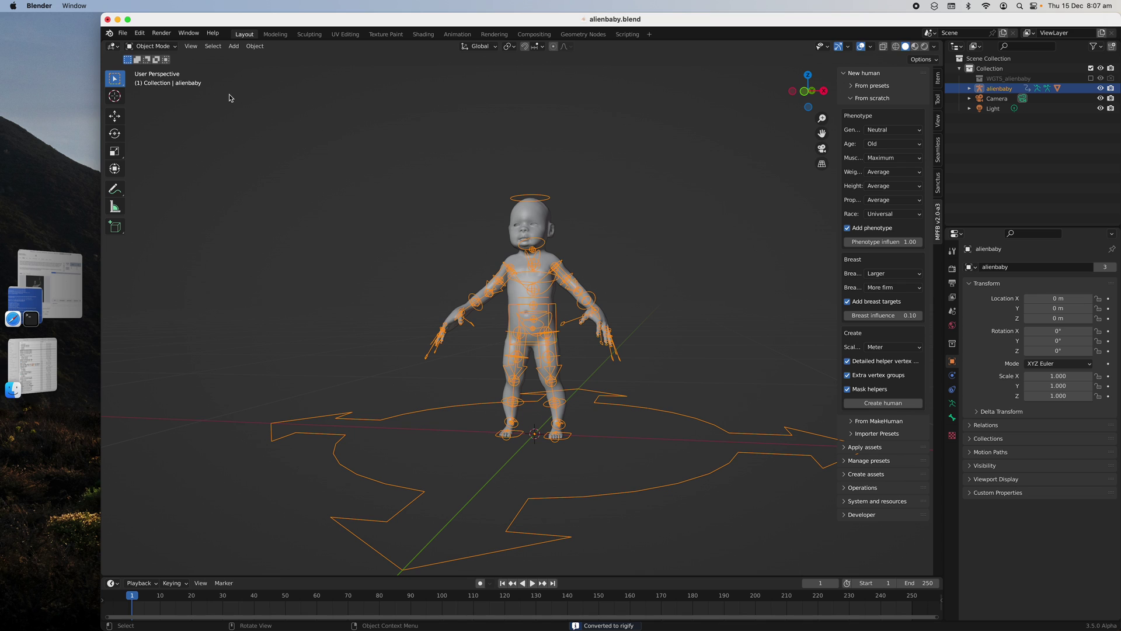
pyautogui.click(151, 46)
pyautogui.click(169, 82)
pyautogui.scroll(3, 571, 265)
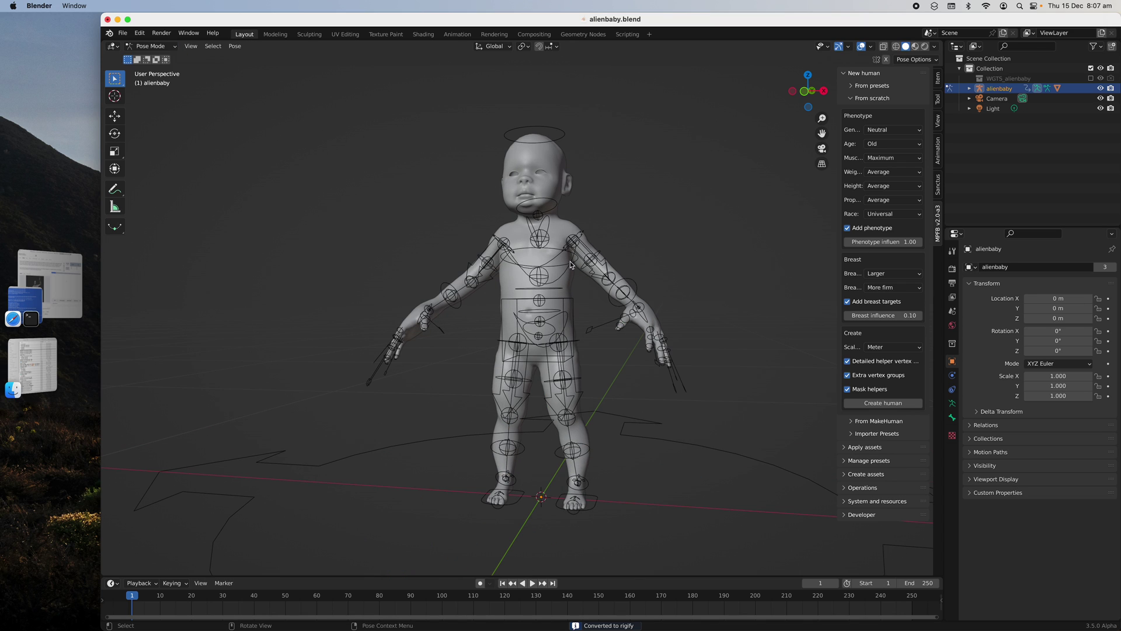
# Step: Move the baby's left hand IK control (hand_ik_l) inward to bend the left arm
pyautogui.moveTo(575, 257); pyautogui.dragTo(657, 332, button='middle')
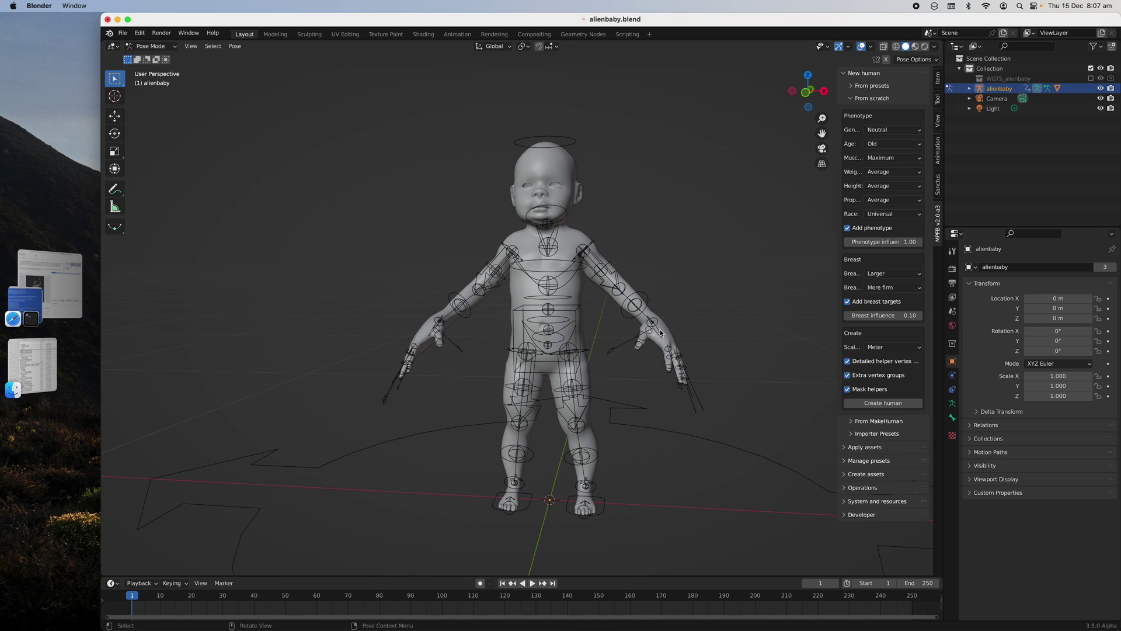
pyautogui.moveTo(660, 323); pyautogui.dragTo(629, 305)
pyautogui.moveTo(689, 422); pyautogui.dragTo(759, 456, button='middle')
# Step: Expand the MPFB Operations section and look for its pose options
pyautogui.click(868, 514)
pyautogui.click(869, 514)
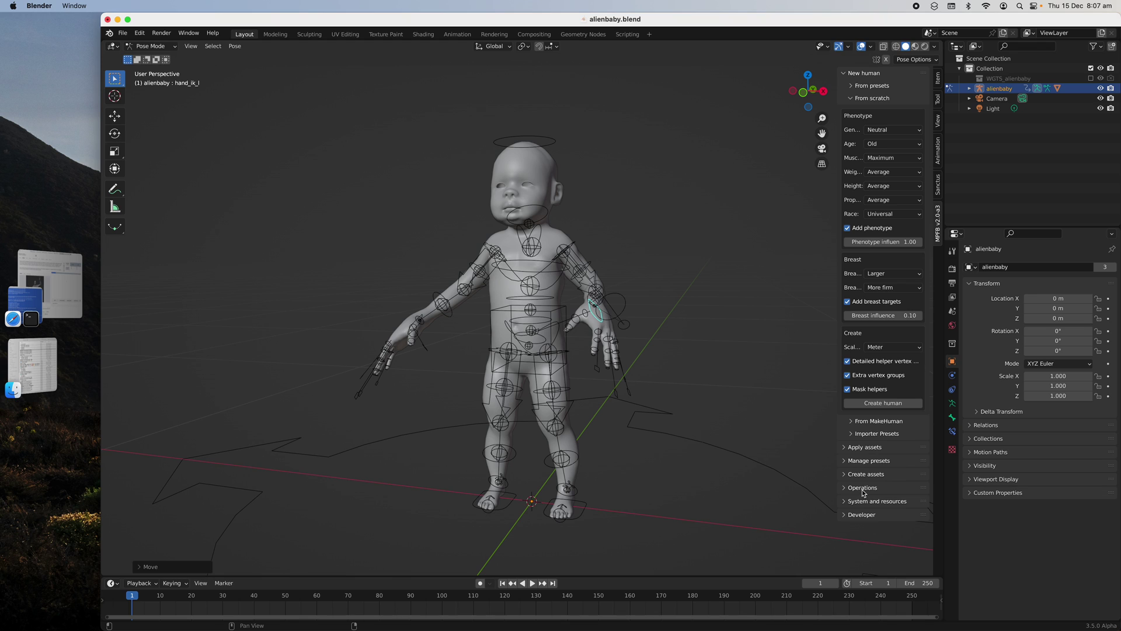
pyautogui.click(863, 489)
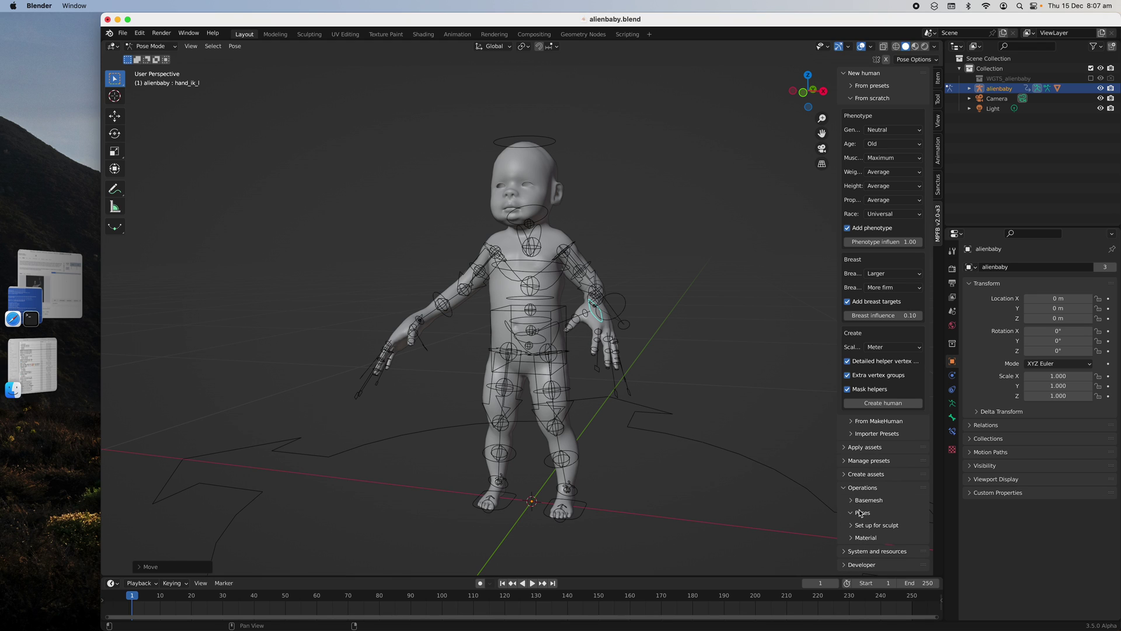
# Step: Rotate and reposition the left hand IK control (hand_ik_l) so the hand sits out beside the hip
pyautogui.moveTo(575, 345); pyautogui.dragTo(608, 355, button='middle')
pyautogui.press('r')
pyautogui.press('r')
pyautogui.click(631, 363)
pyautogui.press('g')
pyautogui.click(569, 362)
pyautogui.press('g')
pyautogui.click(601, 373)
pyautogui.press('r')
pyautogui.click(653, 345)
pyautogui.press('g')
pyautogui.click(611, 333)
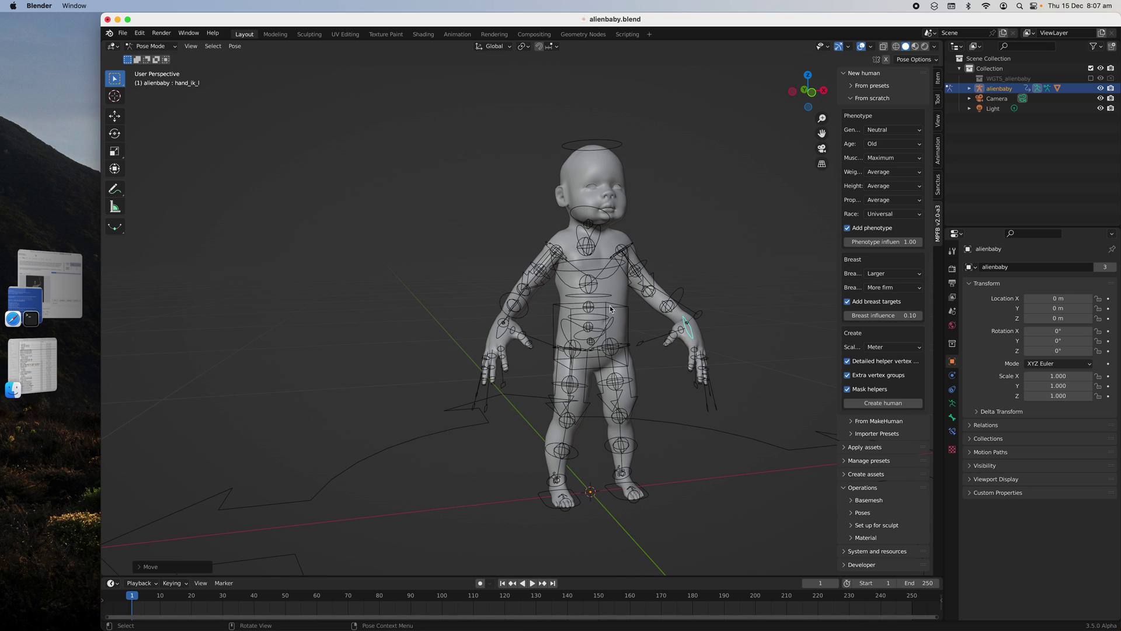
# Step: Lower the torso to bend both knees, and rotate the left hand upright with its palm facing forward
pyautogui.click(610, 310)
pyautogui.moveTo(610, 309); pyautogui.dragTo(664, 352, button='middle')
pyautogui.click(655, 331)
pyautogui.press('r')
pyautogui.press('r')
pyautogui.click(652, 296)
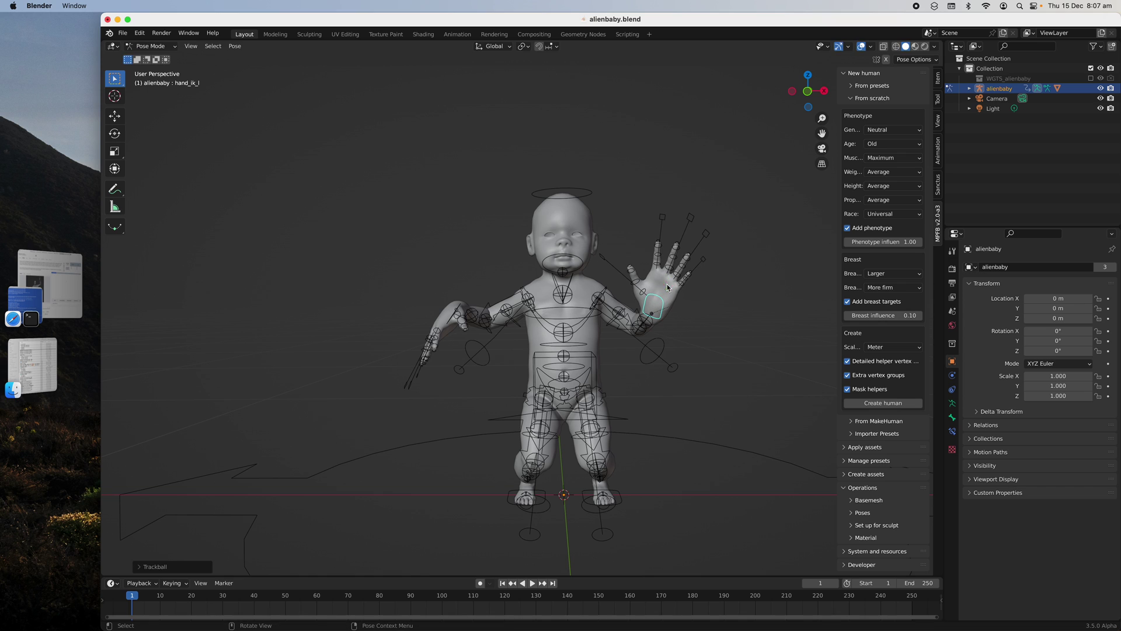
# Step: Raise and rotate the right hand IK control (hand_ik_r) to mirror the left hand, palm facing forward
pyautogui.moveTo(466, 313); pyautogui.dragTo(505, 294, button='middle')
pyautogui.click(476, 310)
pyautogui.press('r')
pyautogui.press('r')
pyautogui.click(478, 262)
pyautogui.press('g')
pyautogui.click(520, 285)
pyautogui.press('r')
pyautogui.click(605, 302)
pyautogui.press('g')
pyautogui.click(589, 278)
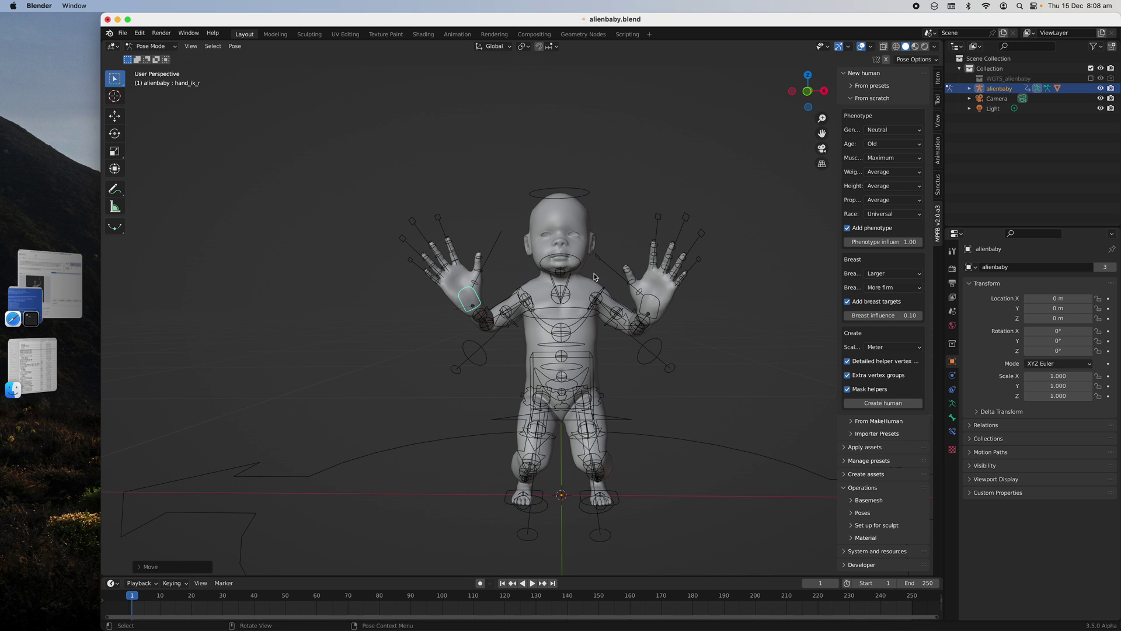
# Step: Frame the posed baby from the front and hide the viewport overlays and gizmos
pyautogui.moveTo(622, 460); pyautogui.dragTo(592, 357, button='middle')
pyautogui.scroll(2, 561, 248)
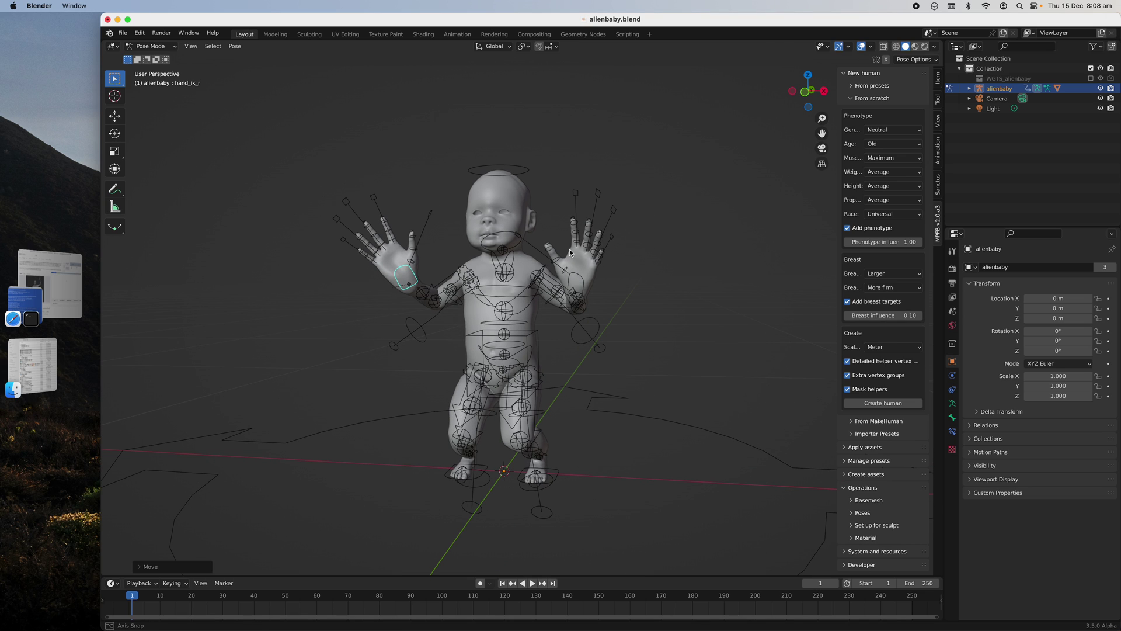
pyautogui.scroll(2, 578, 253)
pyautogui.moveTo(580, 252); pyautogui.dragTo(595, 250, button='middle')
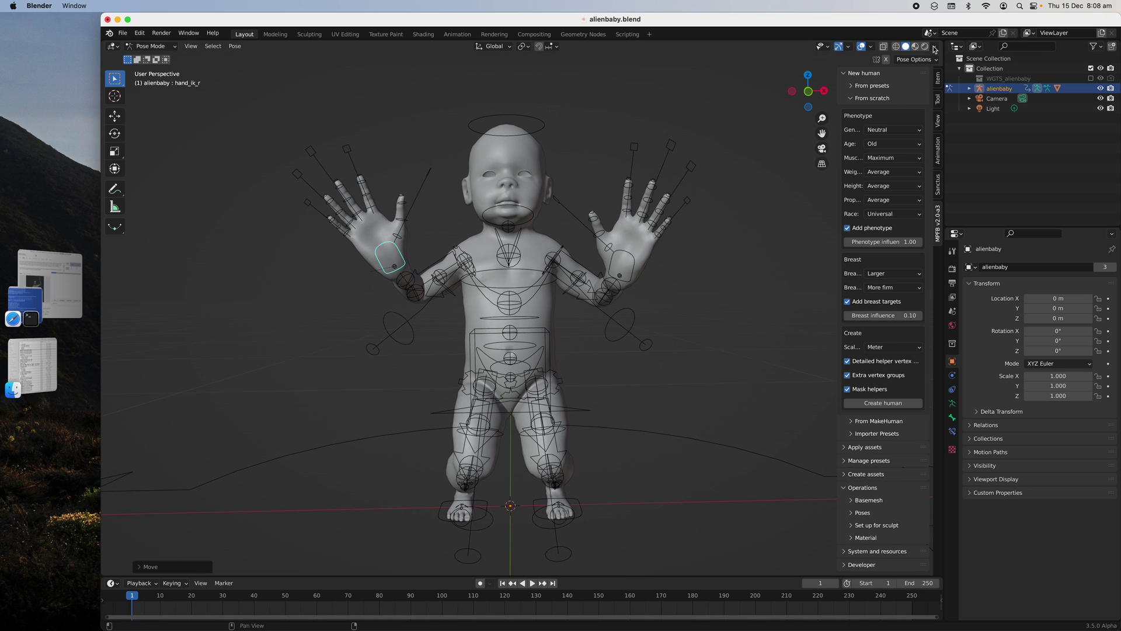
pyautogui.click(862, 46)
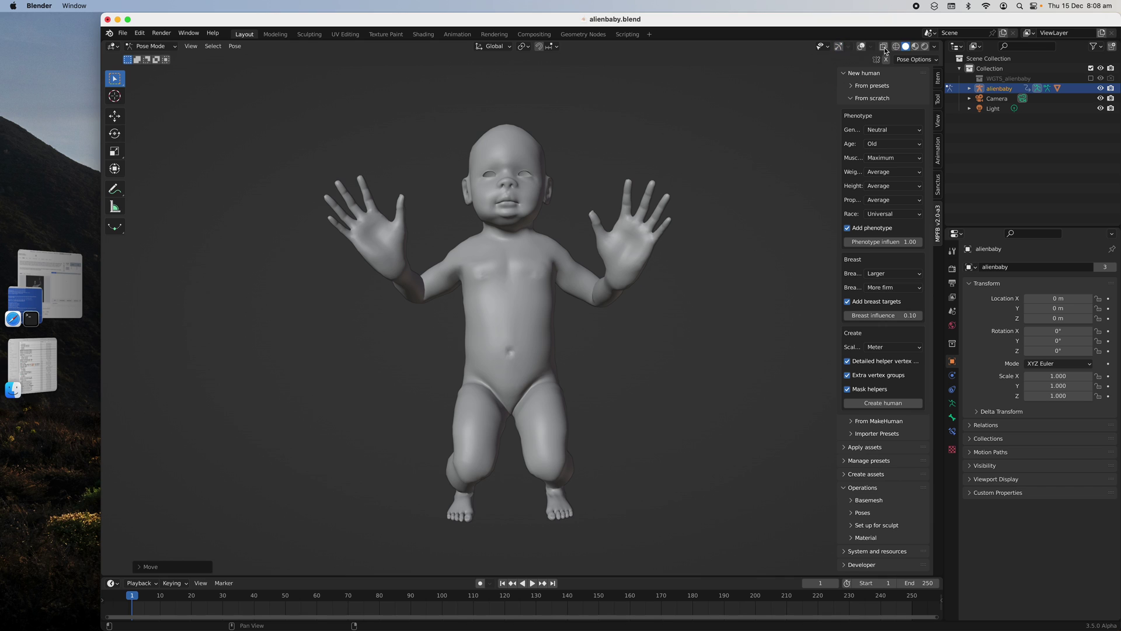
# Step: Enable screen-space Cavity and Shadow in the solid viewport shading options
pyautogui.click(936, 47)
pyautogui.click(885, 272)
pyautogui.click(878, 259)
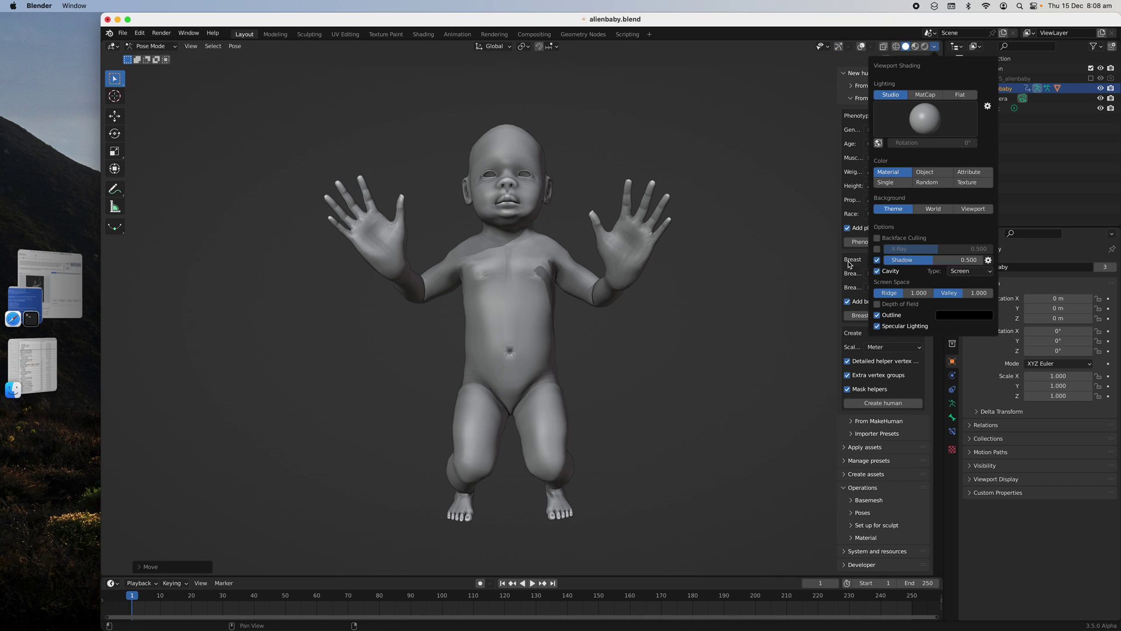
pyautogui.scroll(-1, 653, 261)
pyautogui.keyDown('shift'); pyautogui.moveTo(653, 261); pyautogui.dragTo(649, 259, button='middle'); pyautogui.keyUp('shift')
pyautogui.scroll(1, 650, 254)
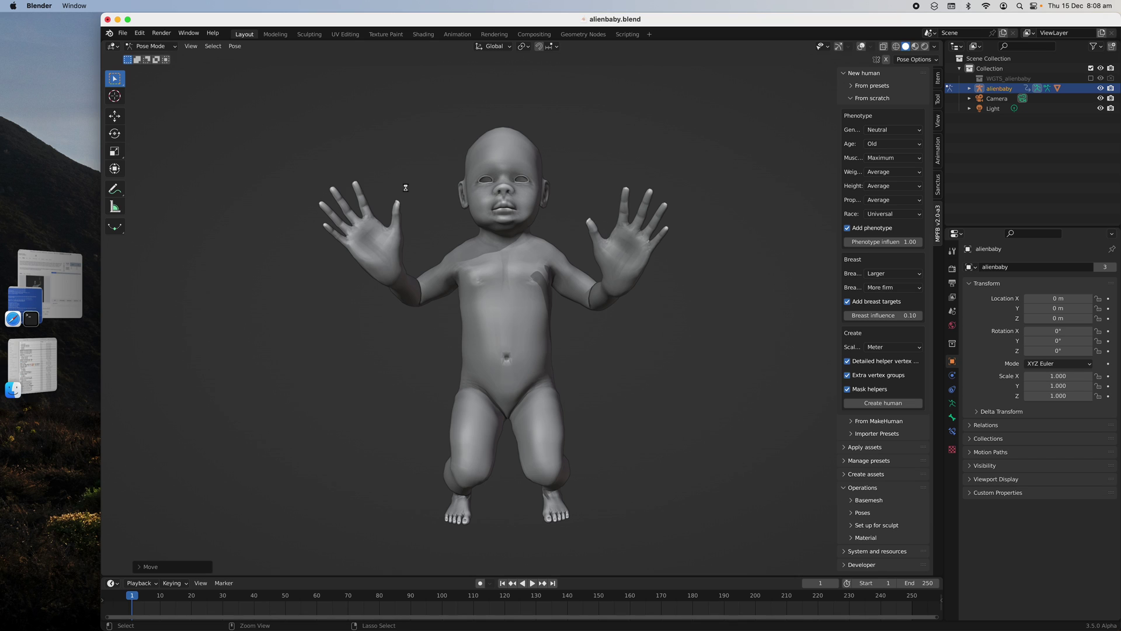
# Step: Save alienbaby.blend and capture a screen region around the posed baby
pyautogui.press('super+s')
pyautogui.hscroll(-2, 304, 176)
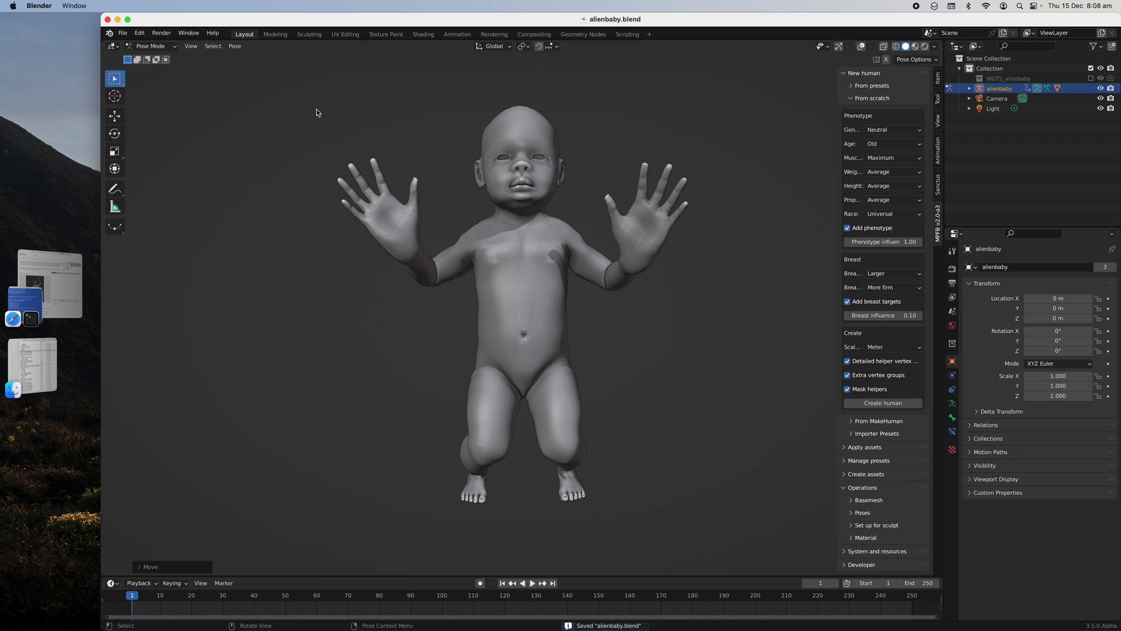
pyautogui.moveTo(304, 99); pyautogui.dragTo(710, 518)
# Step: Switch to the Terminal, widen its window and check the remaining time of the img2img sampling
pyautogui.click(71, 287)
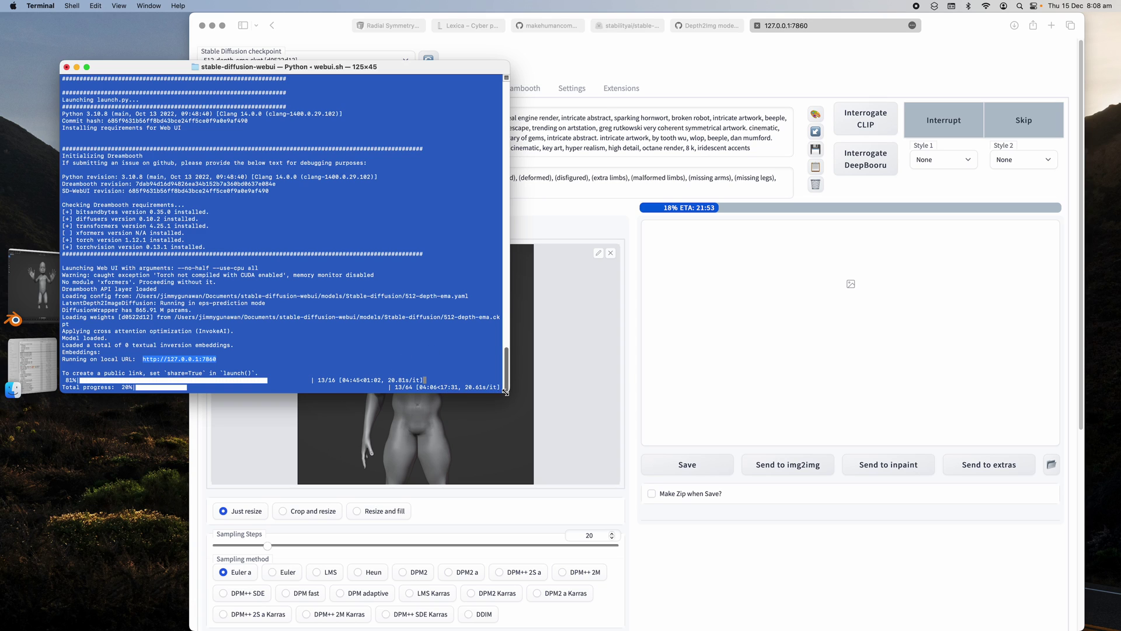
pyautogui.moveTo(506, 392); pyautogui.dragTo(590, 379)
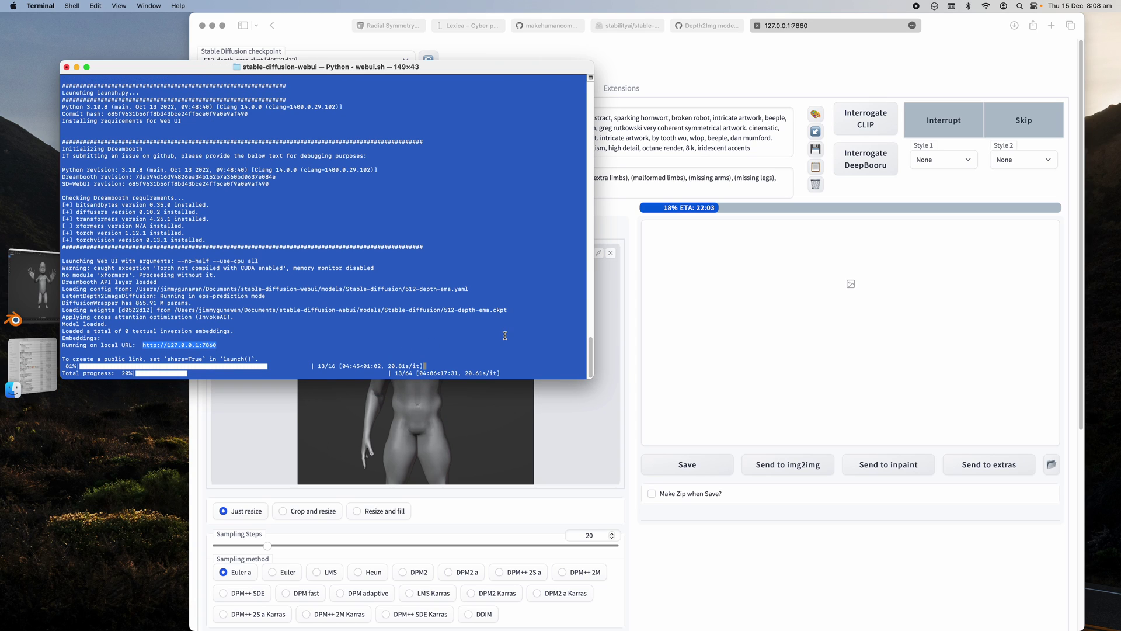
pyautogui.moveTo(343, 367); pyautogui.dragTo(367, 366)
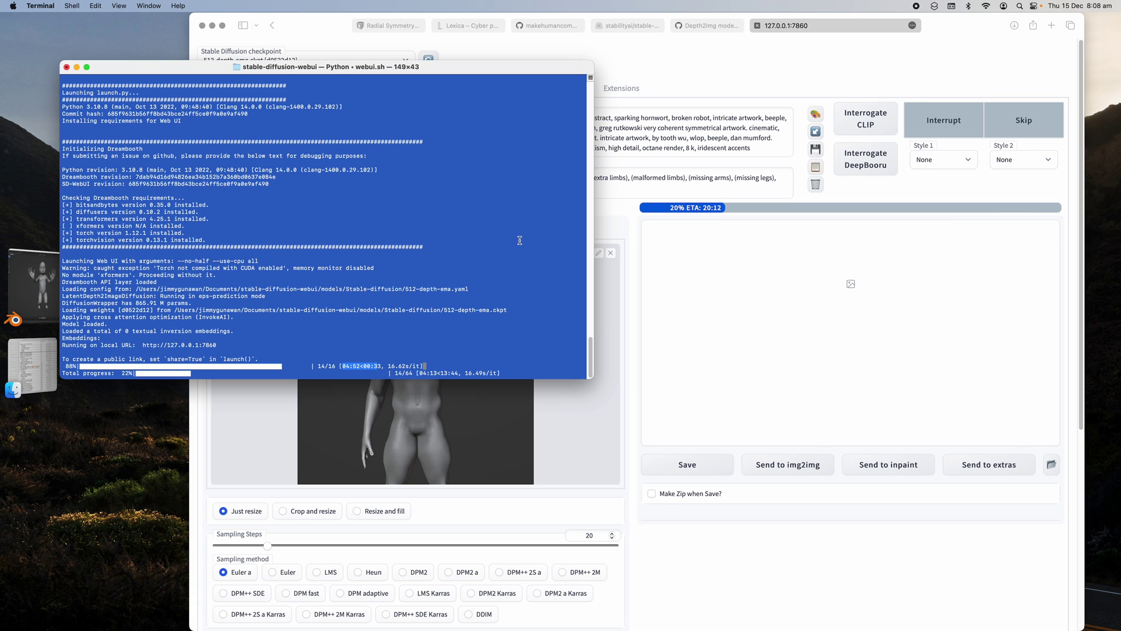
pyautogui.moveTo(489, 75); pyautogui.dragTo(595, 60)
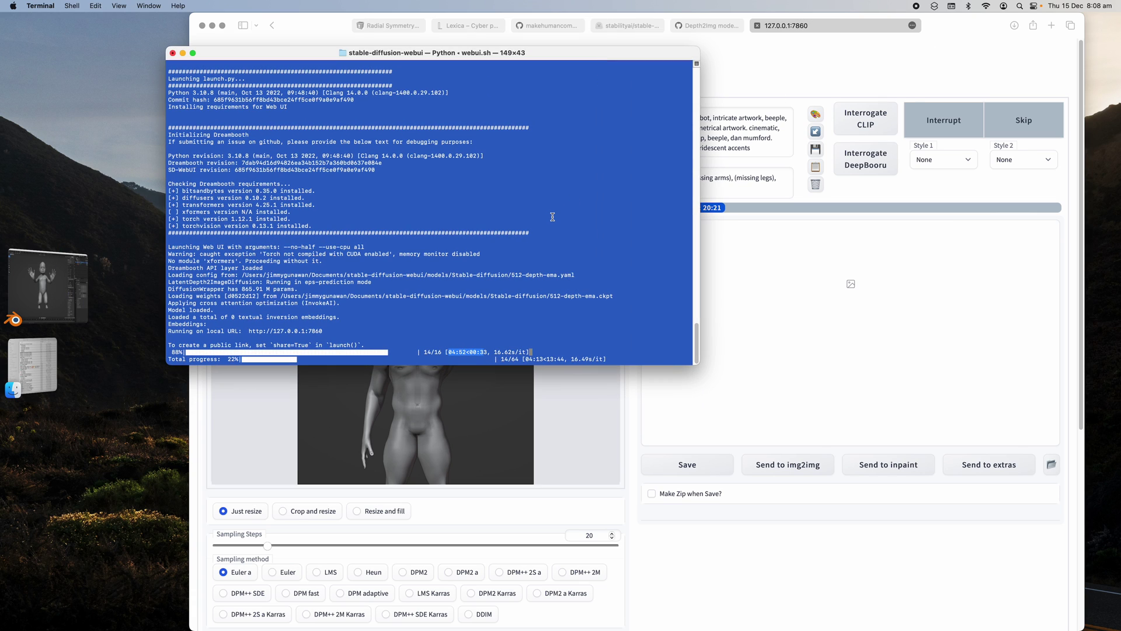
# Step: Switch back to Blender and show the viewport gizmos and overlays again
pyautogui.click(65, 295)
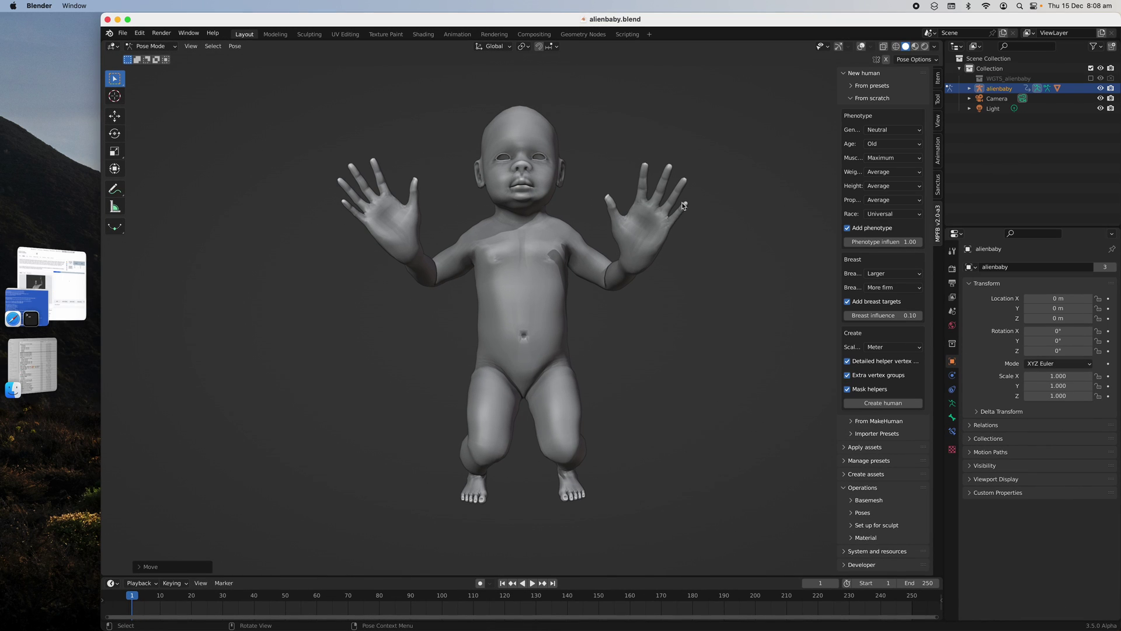
pyautogui.click(840, 47)
pyautogui.click(861, 47)
pyautogui.moveTo(586, 230); pyautogui.dragTo(567, 230, button='middle')
# Step: Raise the torso control and shift it sideways over the left leg, working in the back orthographic view
pyautogui.click(497, 386)
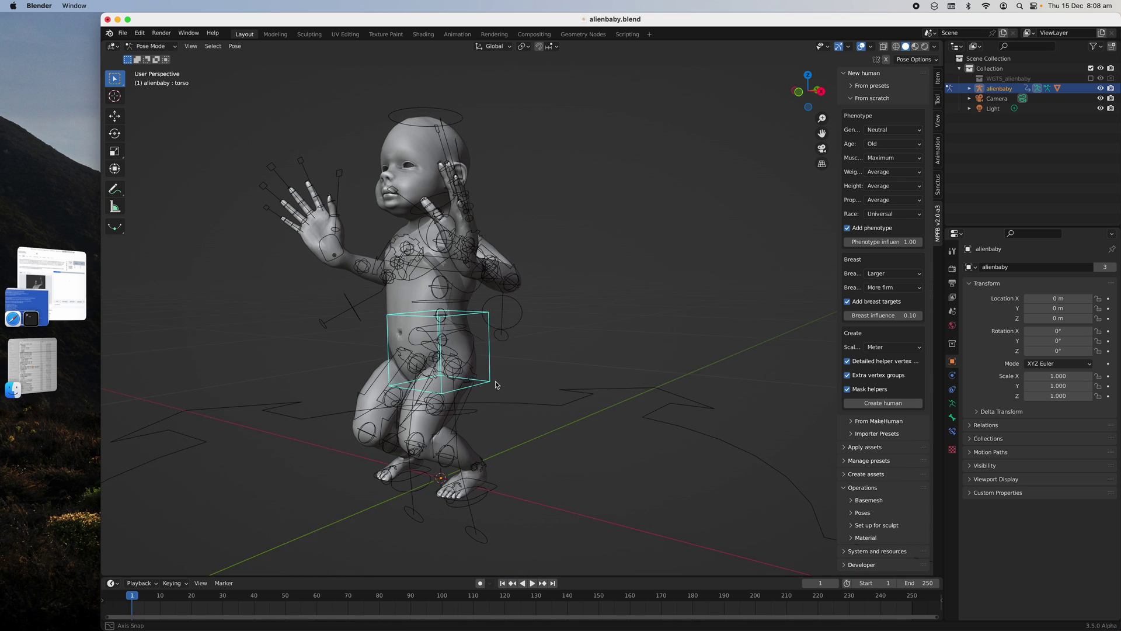
pyautogui.moveTo(496, 387); pyautogui.dragTo(461, 422, button='middle')
pyautogui.click(435, 472)
pyautogui.moveTo(496, 459); pyautogui.dragTo(546, 320, button='middle')
pyautogui.click(542, 317)
pyautogui.click(809, 92)
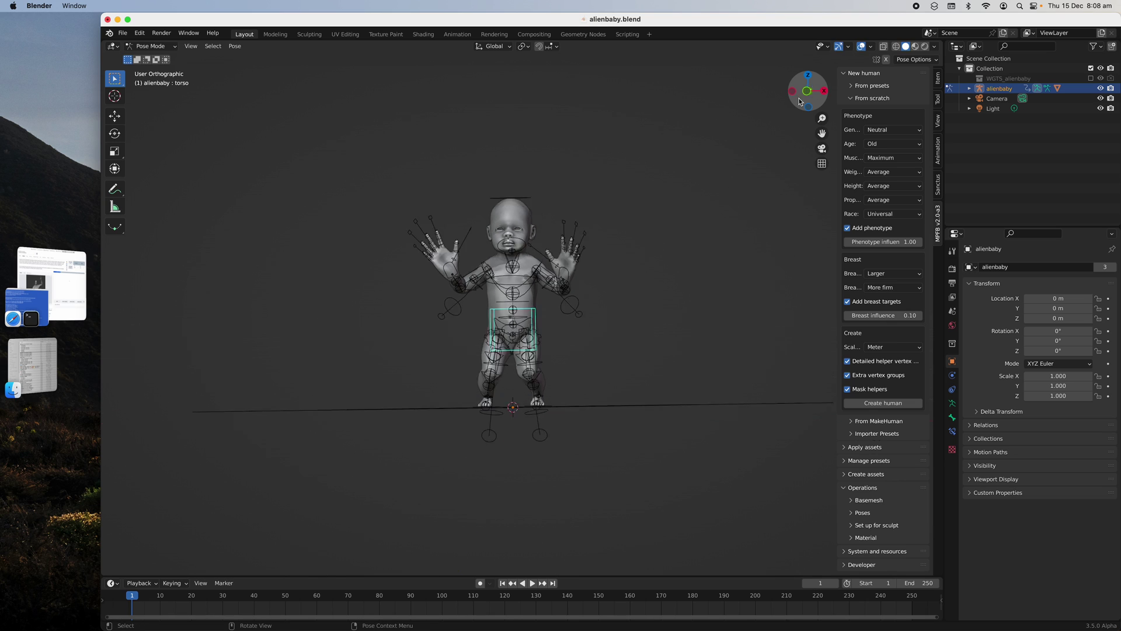
pyautogui.press('g')
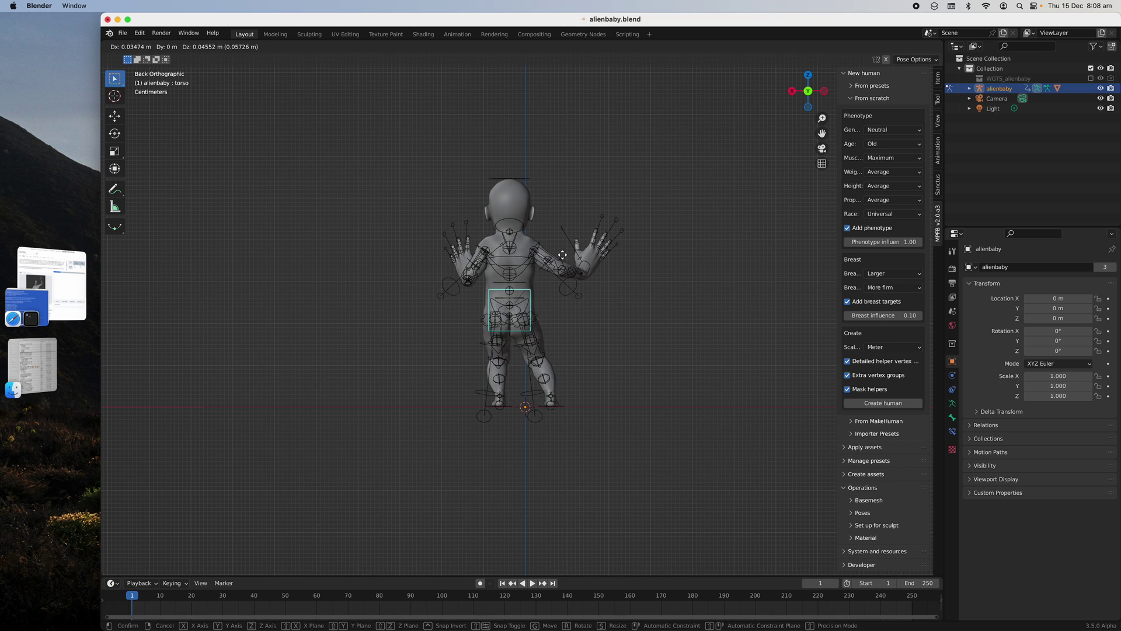
pyautogui.click(563, 243)
pyautogui.moveTo(491, 263); pyautogui.dragTo(557, 297, button='middle')
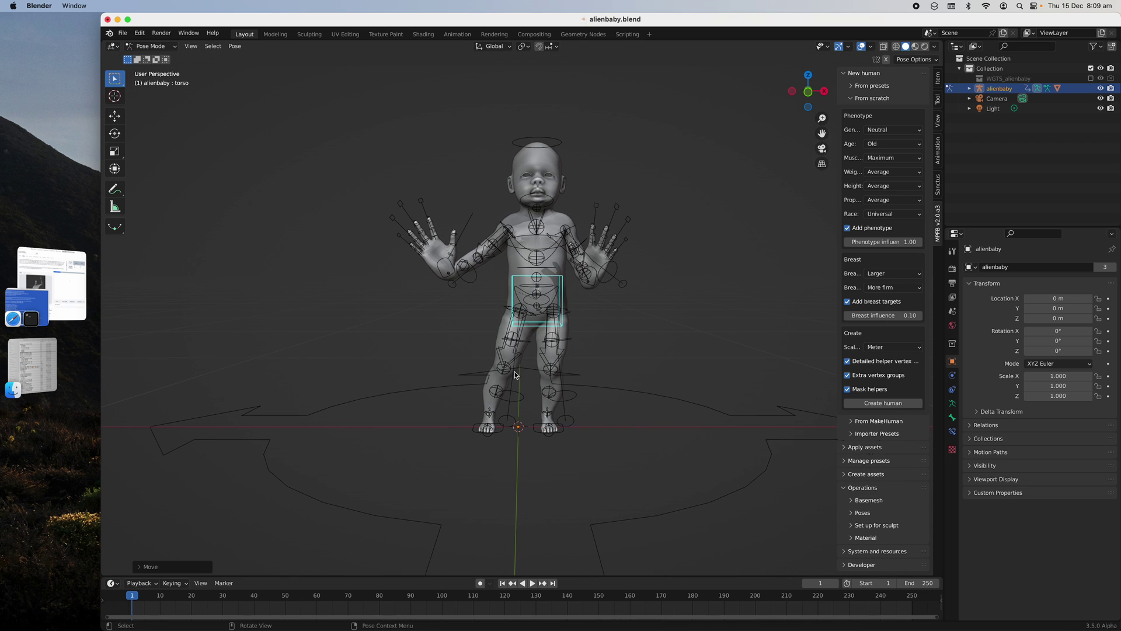
# Step: Lift and rotate the right foot IK control so the right leg rises off the ground with a bent knee
pyautogui.click(478, 435)
pyautogui.moveTo(478, 435); pyautogui.dragTo(565, 435, button='middle')
pyautogui.press('g')
pyautogui.click(660, 386)
pyautogui.moveTo(660, 387); pyautogui.dragTo(584, 386, button='middle')
pyautogui.press('r')
pyautogui.press('r')
pyautogui.click(584, 399)
pyautogui.press('g')
pyautogui.click(583, 387)
pyautogui.moveTo(583, 386); pyautogui.dragTo(617, 348, button='middle')
pyautogui.press('r')
pyautogui.press('r')
pyautogui.click(564, 387)
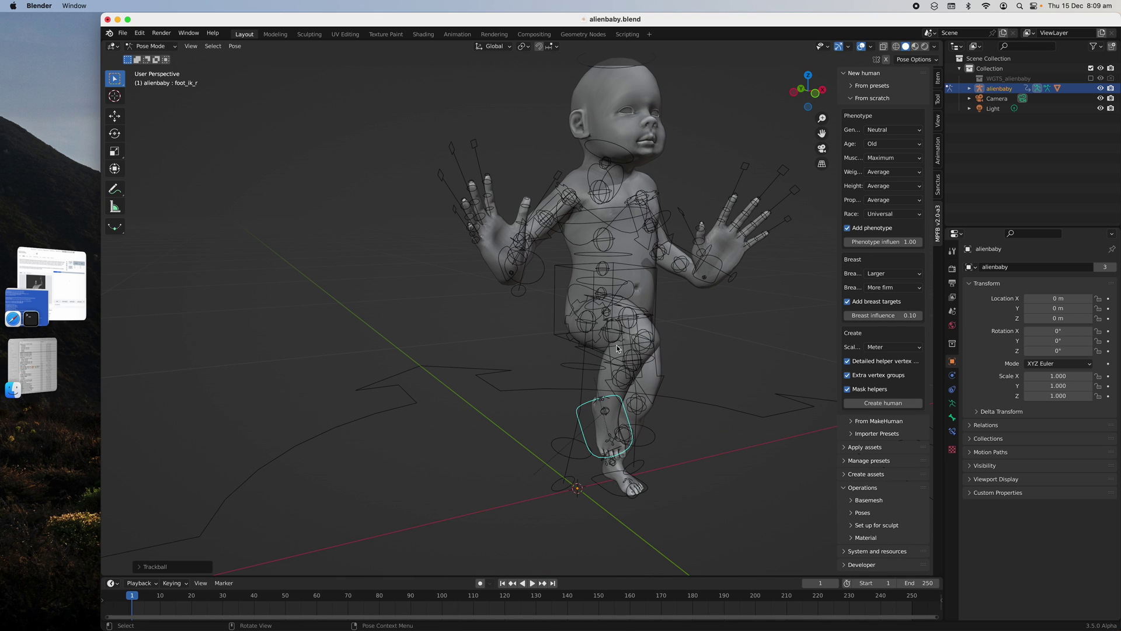
# Step: Rotate the tweak control at the right knee (calf_tweak_r)
pyautogui.click(650, 331)
pyautogui.moveTo(650, 331); pyautogui.dragTo(587, 332, button='middle')
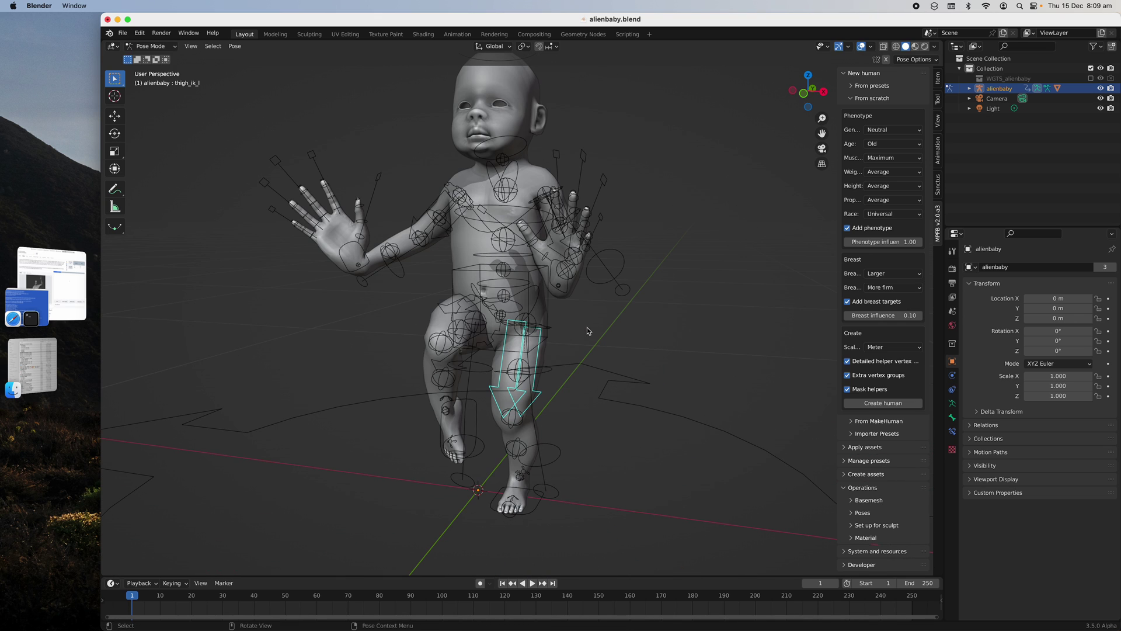
pyautogui.click(438, 341)
pyautogui.press('r')
pyautogui.click(439, 320)
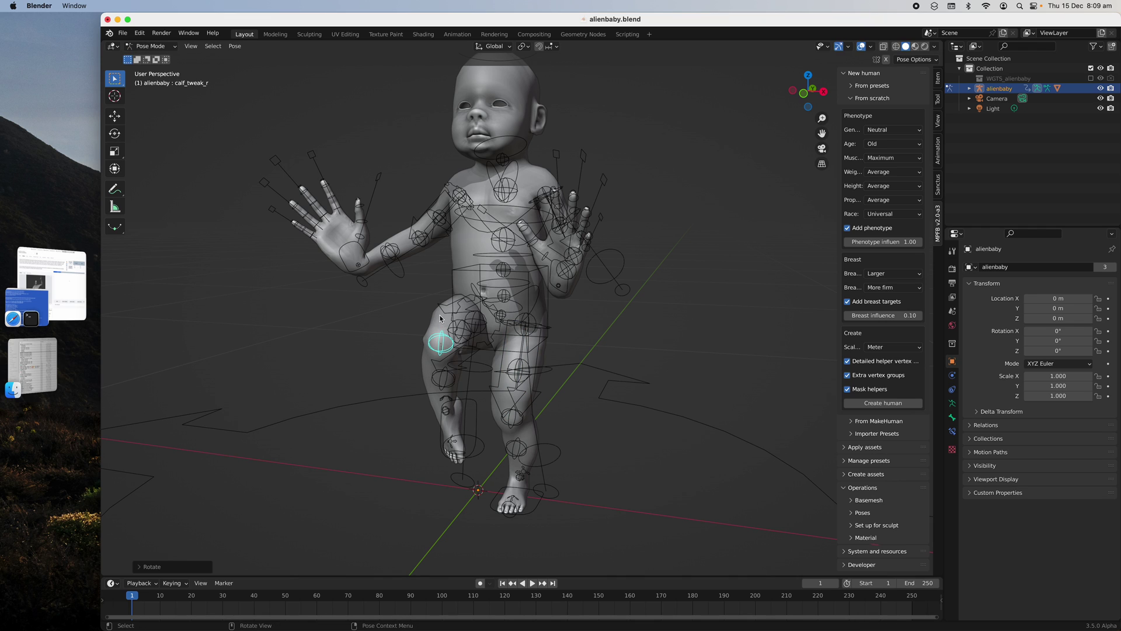
# Step: Freely rotate the right thigh IK control (thigh_ik_r) to adjust the direction of the raised knee
pyautogui.click(444, 308)
pyautogui.moveTo(445, 309); pyautogui.dragTo(468, 310, button='middle')
pyautogui.press('r')
pyautogui.press('r')
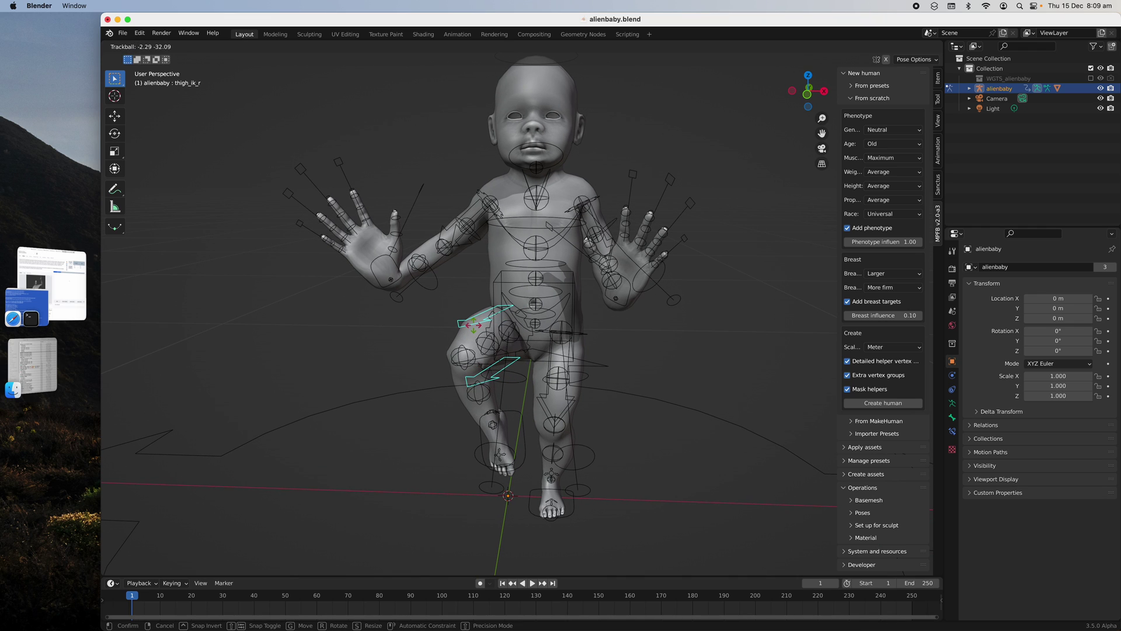
pyautogui.click(473, 326)
# Step: Reposition the right foot IK control slightly outward and fine-tune the right thigh IK control's rotation
pyautogui.click(517, 429)
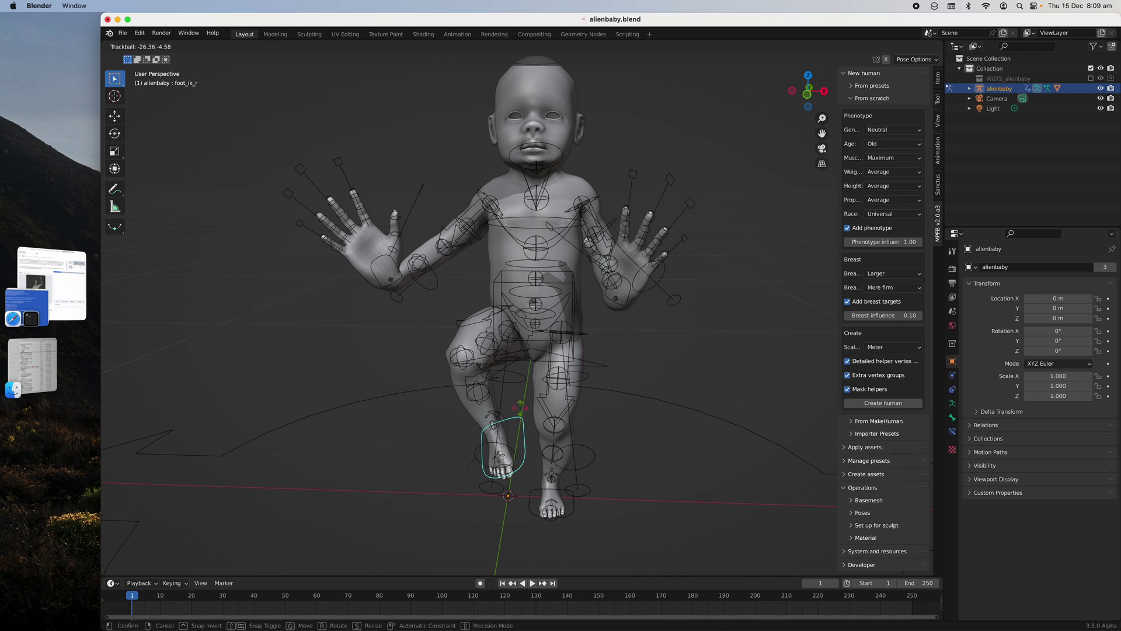
pyautogui.press('g')
pyautogui.click(506, 395)
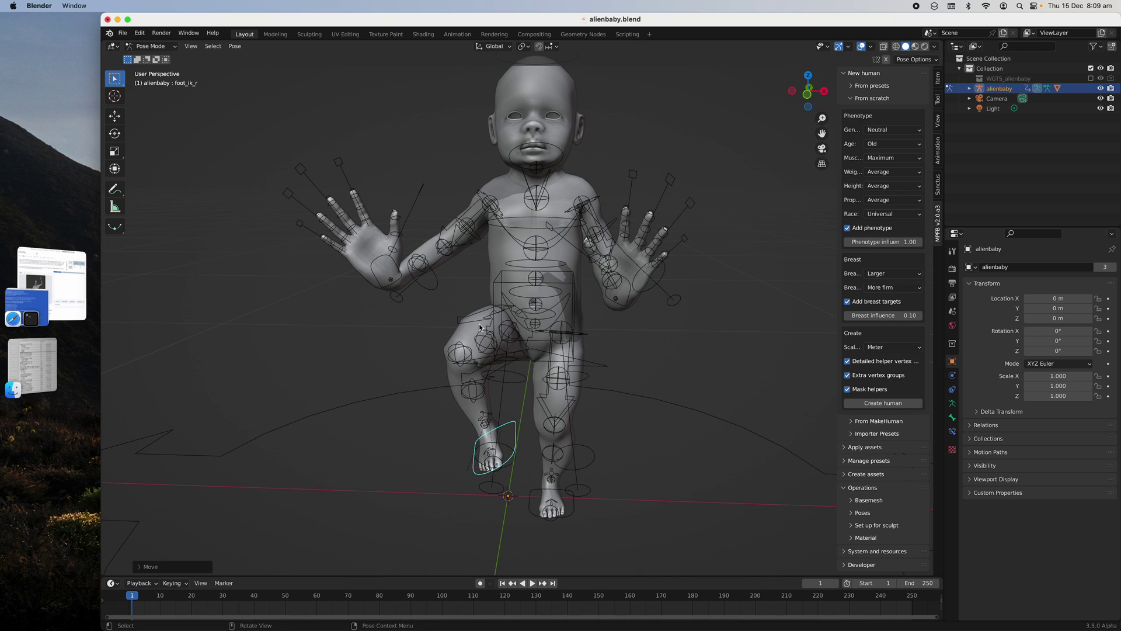
pyautogui.click(480, 327)
pyautogui.press('r')
pyautogui.press('r')
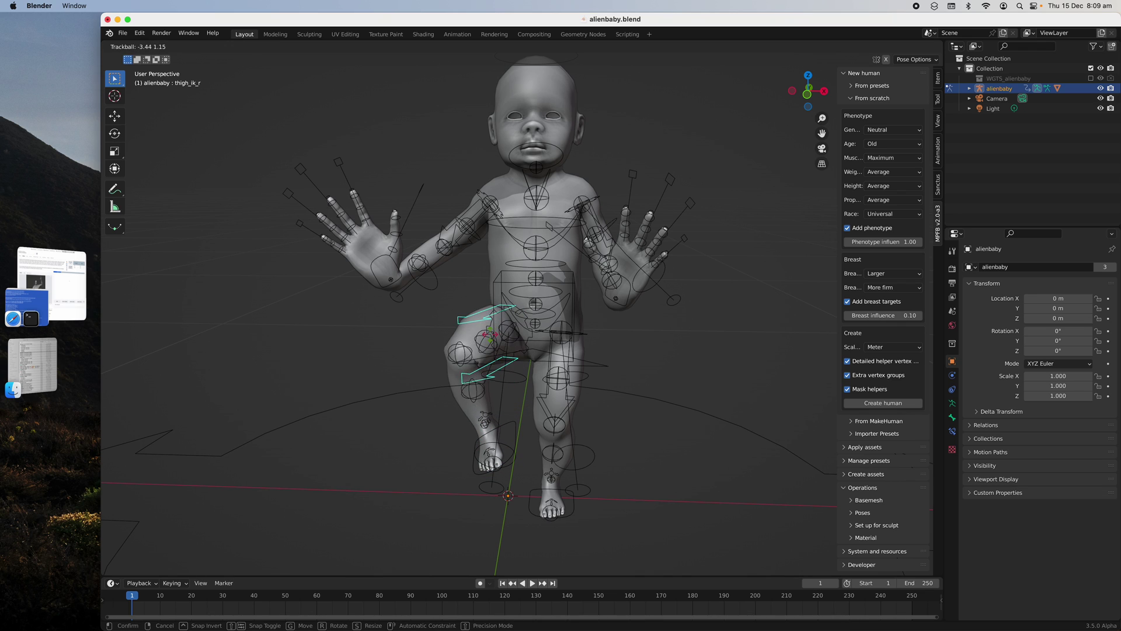
pyautogui.click(505, 423)
# Step: Rotate and nudge the right foot IK control (foot_ik_r) until the raised foot tilts outward
pyautogui.click(513, 427)
pyautogui.press('r')
pyautogui.press('r')
pyautogui.click(505, 426)
pyautogui.press('g')
pyautogui.click(505, 428)
pyautogui.press('r')
pyautogui.press('r')
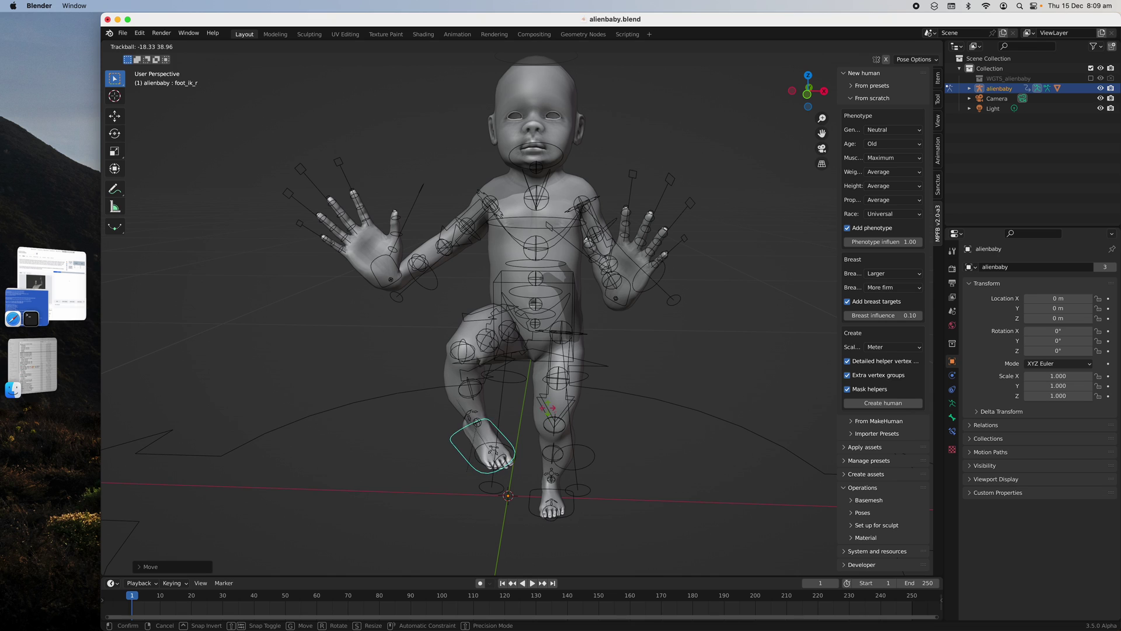
pyautogui.click(477, 359)
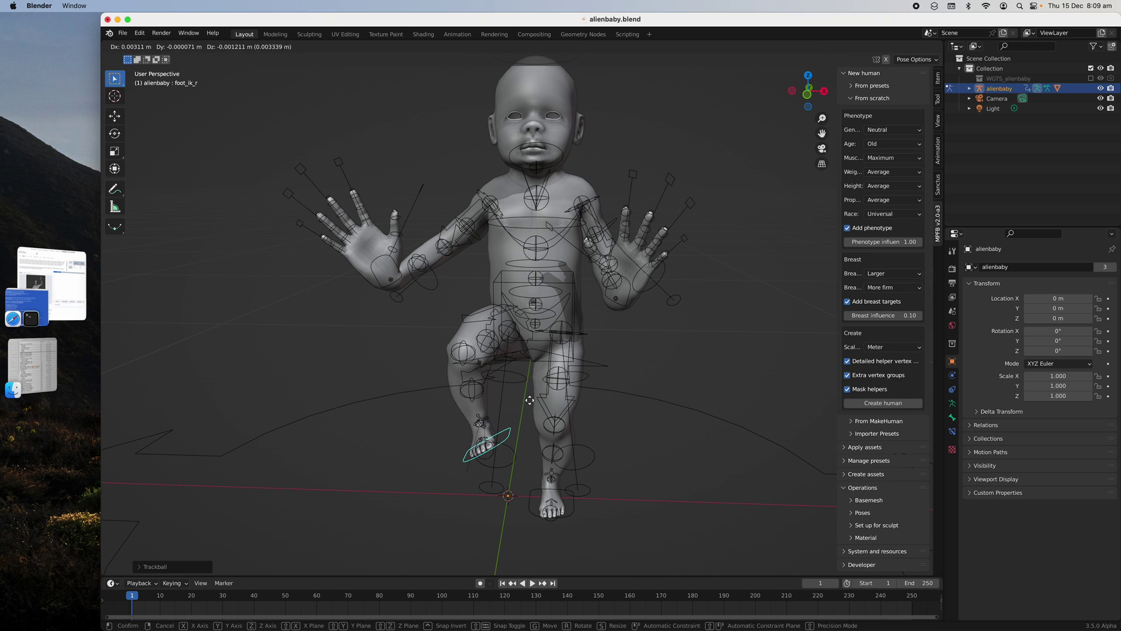
# Step: Nudge the right knee tweak control (calf_tweak_r) and shift the left one (calf_tweak_l) outward
pyautogui.click(478, 356)
pyautogui.press('g')
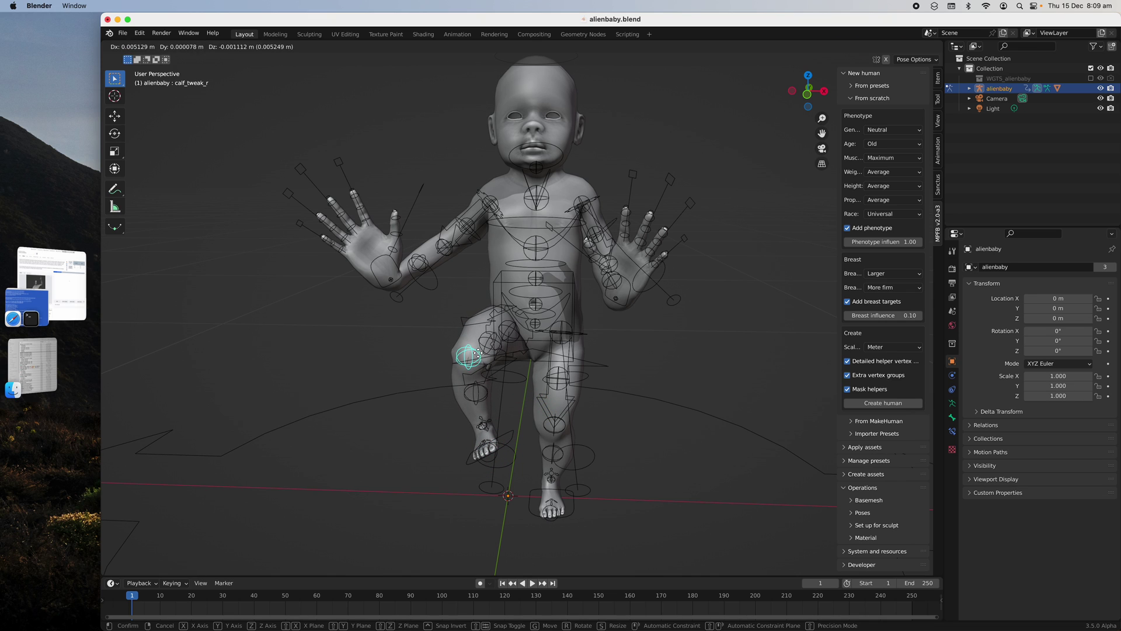
pyautogui.click(478, 354)
pyautogui.click(574, 420)
pyautogui.press('g')
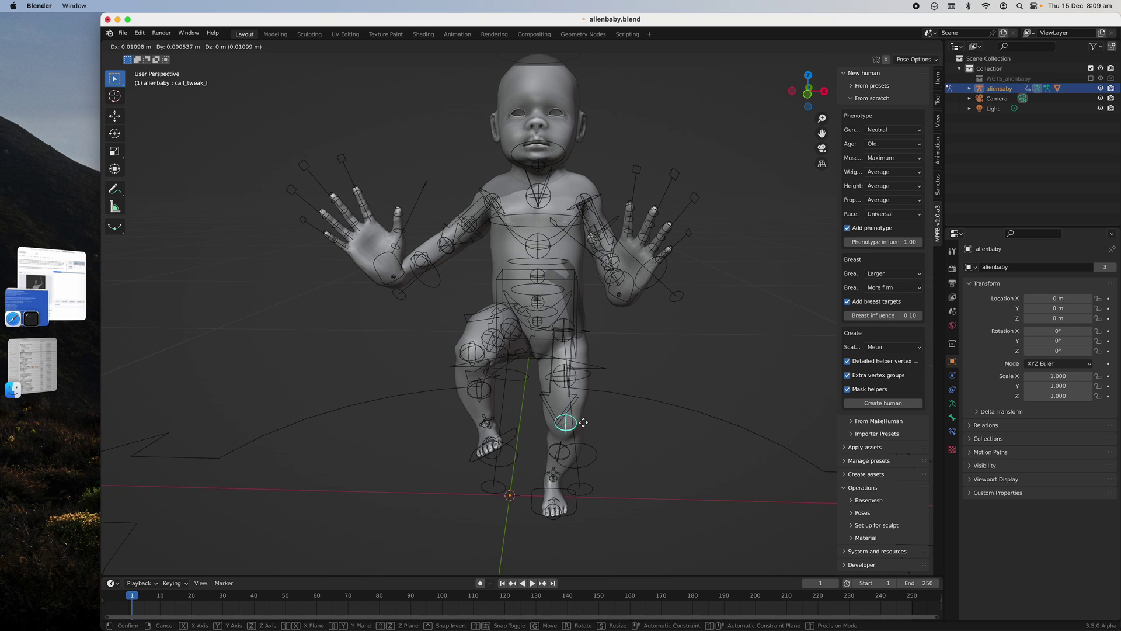
pyautogui.click(584, 409)
# Step: Try to rotate and move the left thigh FK control (thigh_fk_l)
pyautogui.click(579, 377)
pyautogui.press('r')
pyautogui.click(581, 376)
pyautogui.click(589, 374)
pyautogui.press('g')
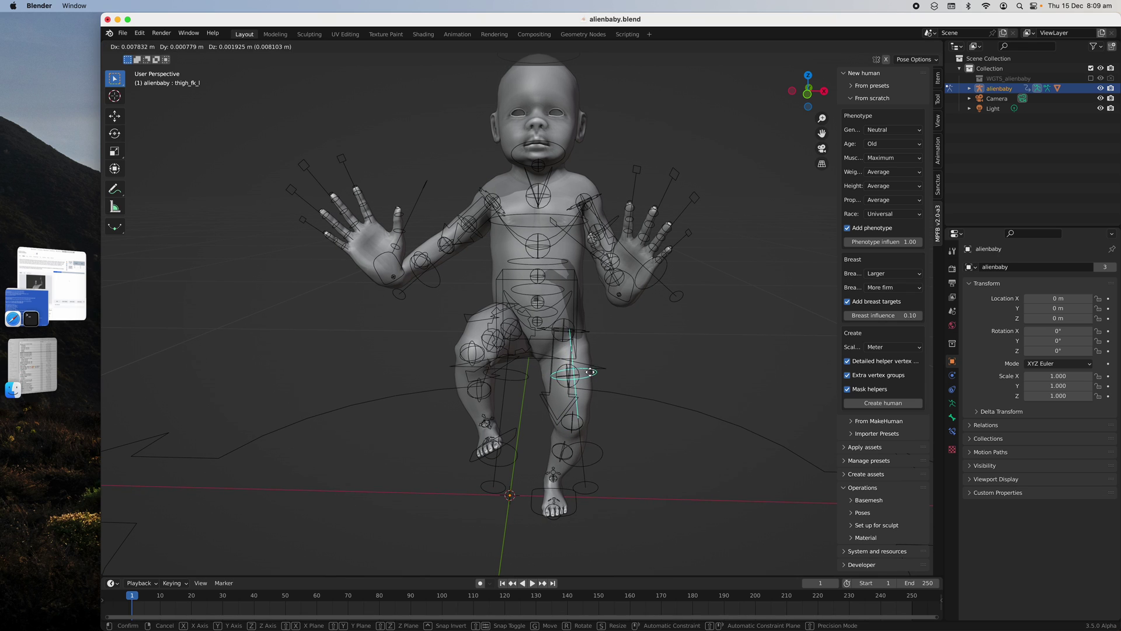
pyautogui.press('Escape')
# Step: Freely rotate the left thigh IK control (thigh_ik_l) to turn the left knee outward
pyautogui.click(574, 395)
pyautogui.press('r')
pyautogui.press('r')
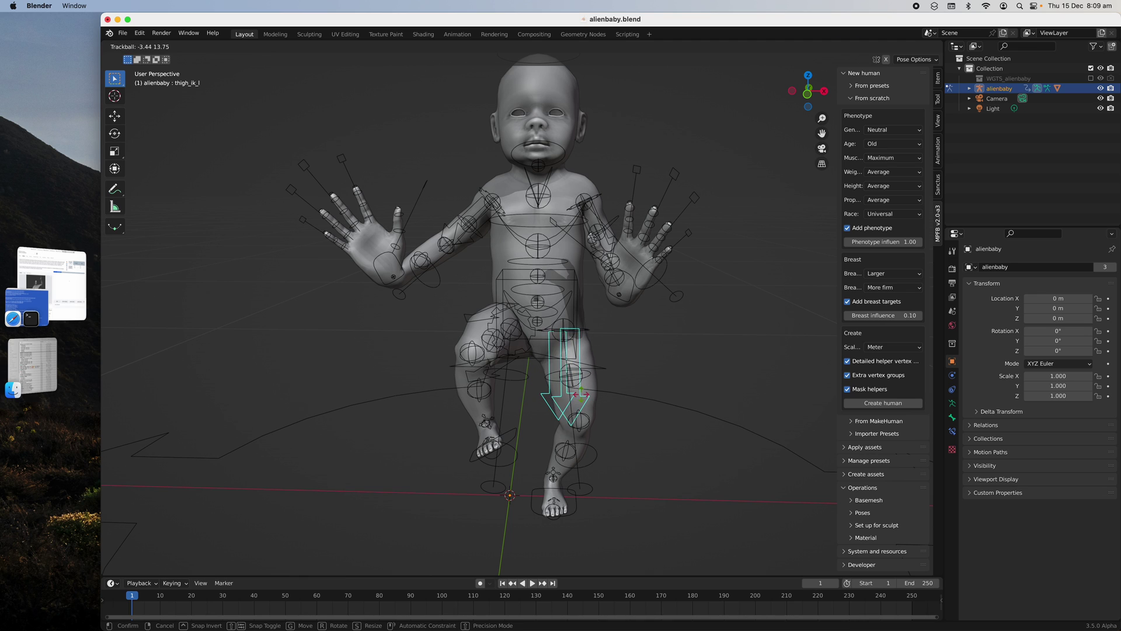
pyautogui.click(581, 388)
# Step: Move the left hand IK control (hand_ik_l) outward and upward, and freely rotate it to turn the raised palm
pyautogui.click(662, 269)
pyautogui.moveTo(660, 271); pyautogui.dragTo(656, 274, button='middle')
pyautogui.click(647, 268)
pyautogui.press('g')
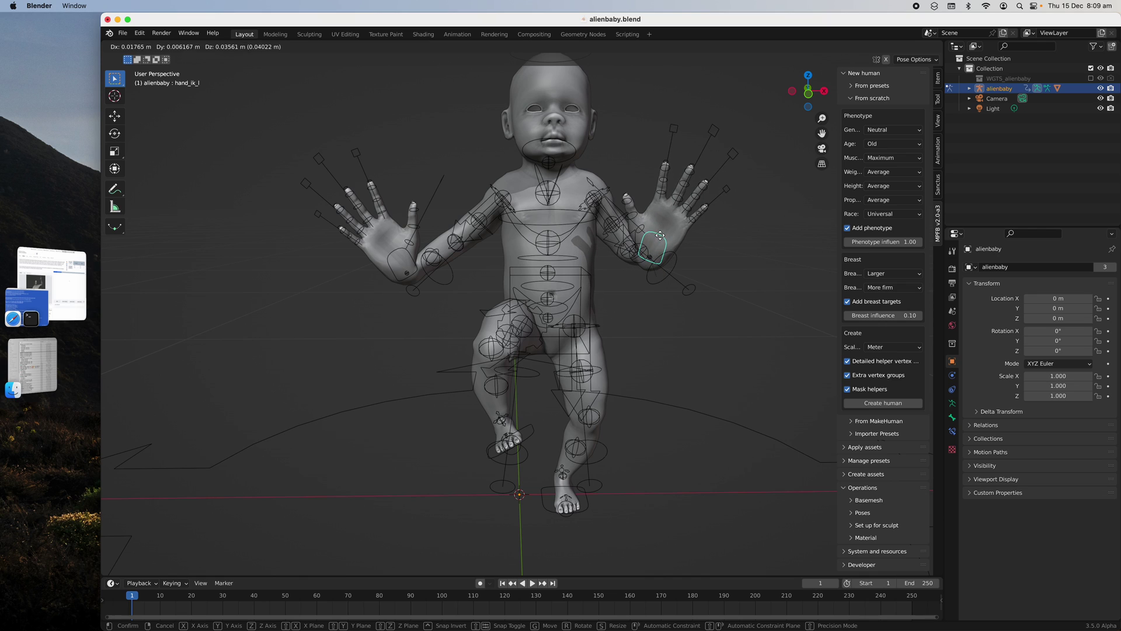
pyautogui.click(668, 224)
pyautogui.press('r')
pyautogui.press('r')
pyautogui.click(667, 221)
# Step: Move the right hand IK control (hand_ik_r) up to raise the right hand
pyautogui.click(416, 264)
pyautogui.press('g')
pyautogui.click(424, 199)
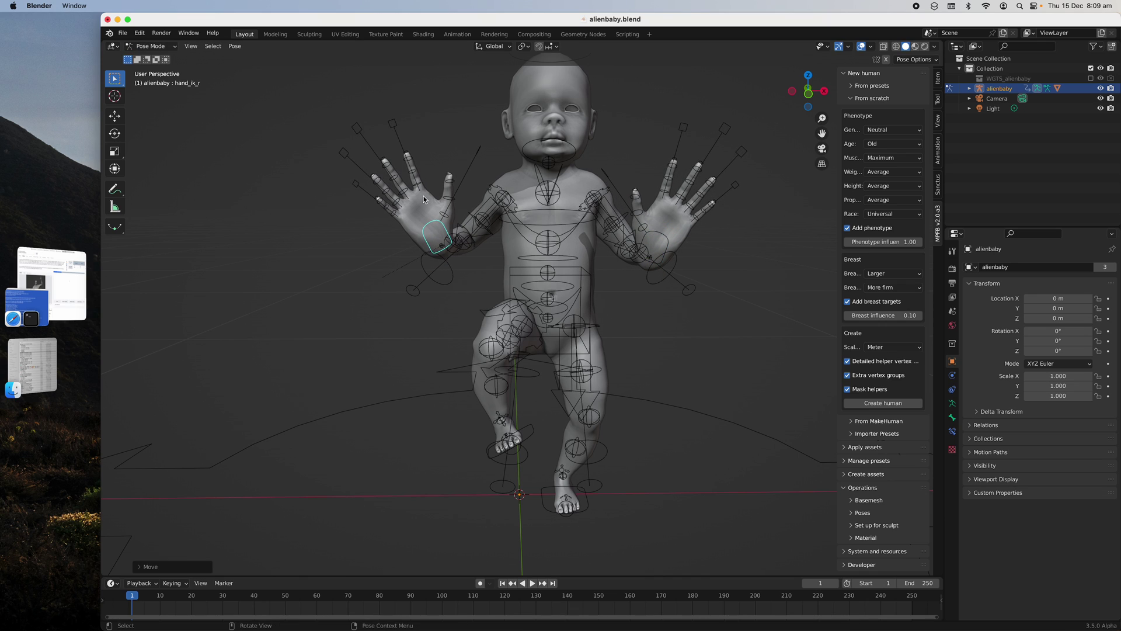
# Step: Try to scale the four finger master controls of both hands together and the left pinky control (pinky_01_master_l) alone
pyautogui.click(392, 124)
pyautogui.keyDown('shift'); pyautogui.click(357, 128); pyautogui.keyUp('shift')
pyautogui.keyDown('shift'); pyautogui.click(344, 153); pyautogui.keyUp('shift')
pyautogui.keyDown('shift'); pyautogui.click(356, 183); pyautogui.keyUp('shift')
pyautogui.keyDown('shift'); pyautogui.click(683, 128); pyautogui.keyUp('shift')
pyautogui.keyDown('shift'); pyautogui.click(724, 129); pyautogui.keyUp('shift')
pyautogui.keyDown('shift'); pyautogui.click(740, 151); pyautogui.keyUp('shift')
pyautogui.keyDown('shift'); pyautogui.click(735, 185); pyautogui.keyUp('shift')
pyautogui.press('s')
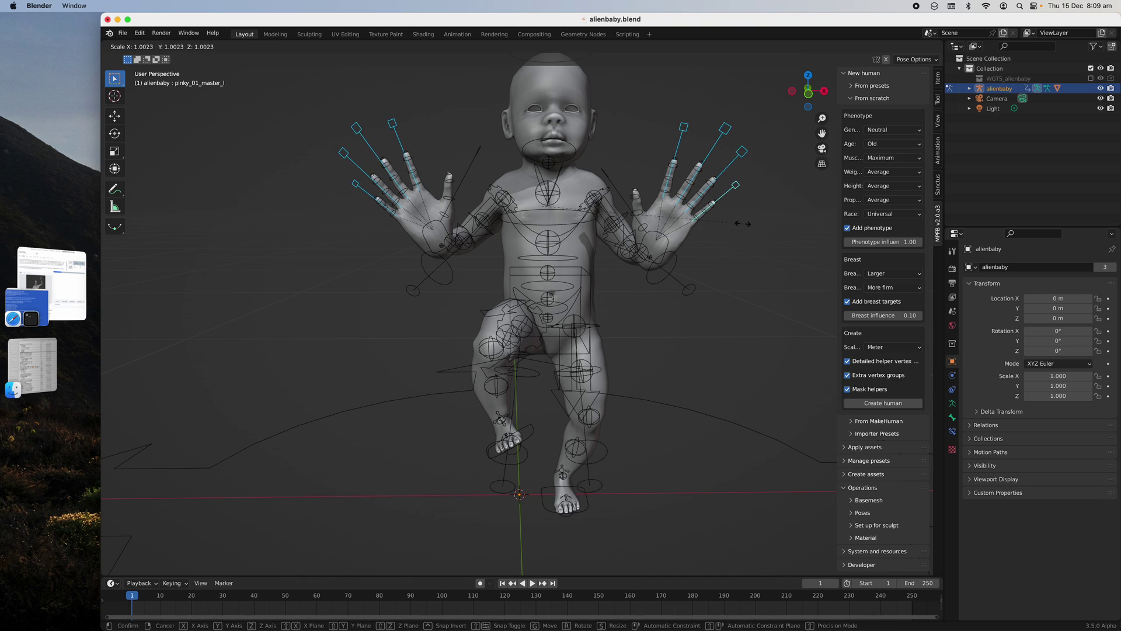
pyautogui.press('Escape')
pyautogui.press('s')
pyautogui.press('Escape')
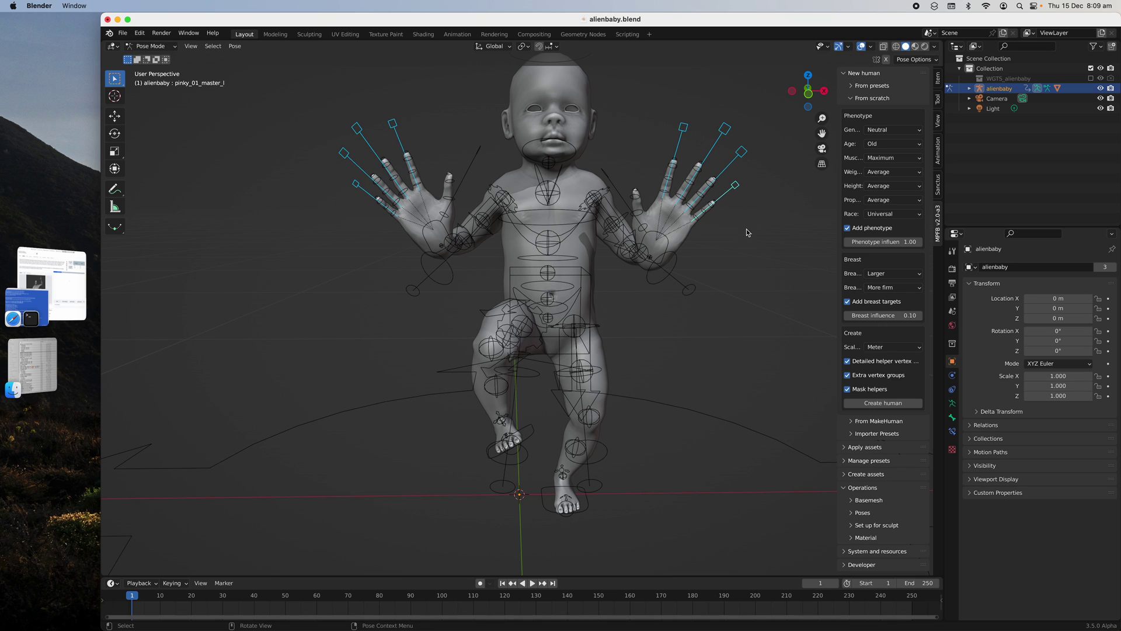
pyautogui.press('s')
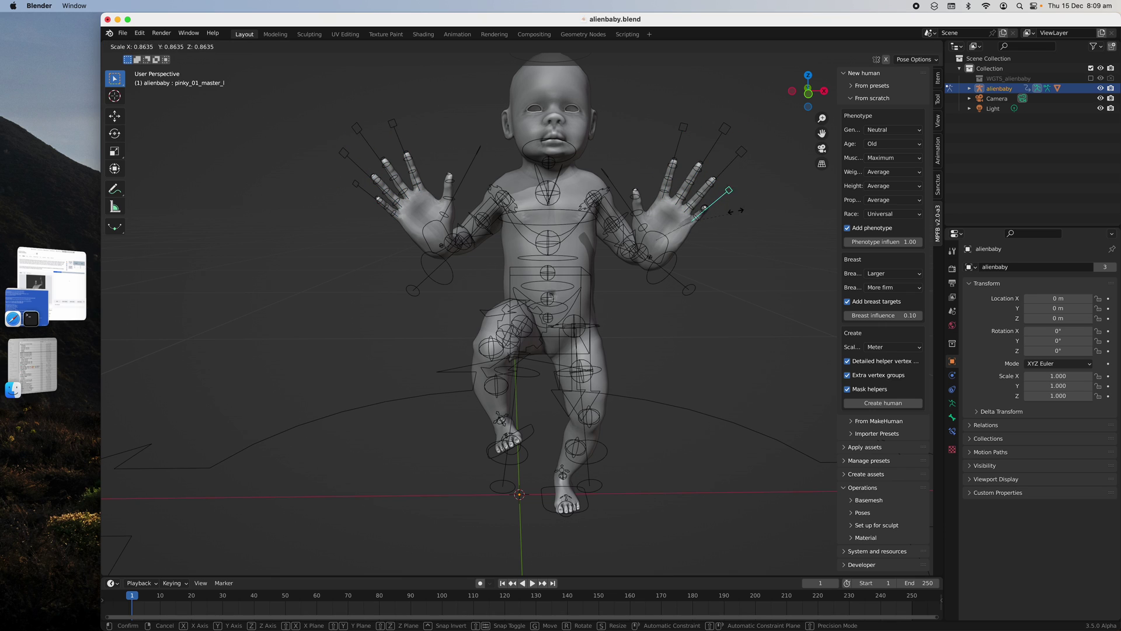
pyautogui.press('Escape')
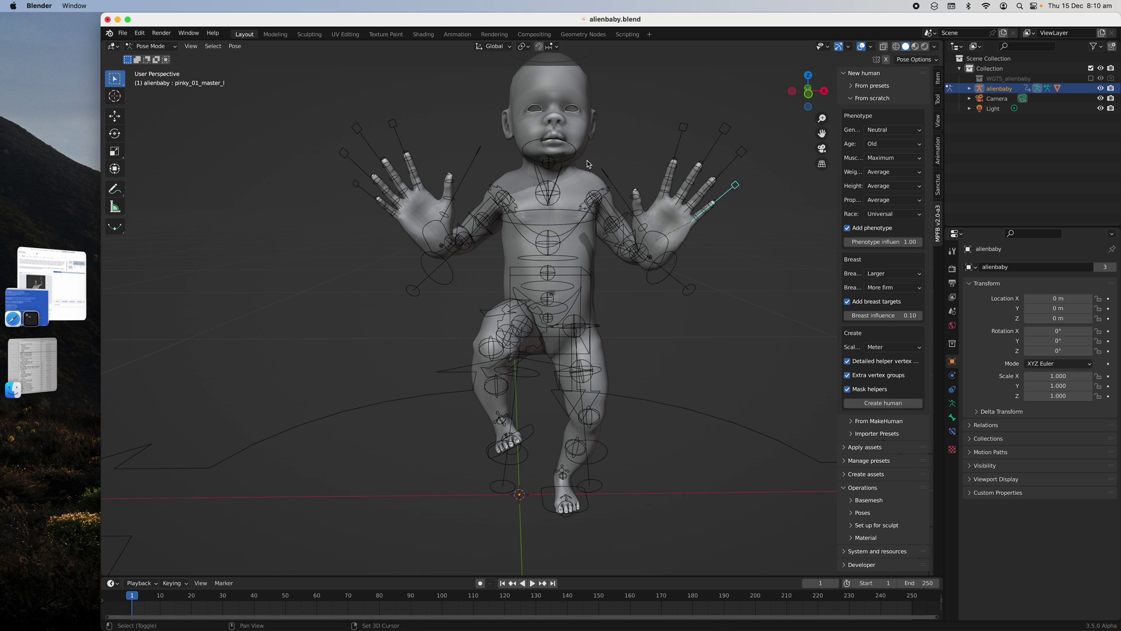
# Step: Try to scale up the neck control to about 1.7 times
pyautogui.keyDown('shift'); pyautogui.moveTo(577, 153); pyautogui.dragTo(644, 215, button='middle'); pyautogui.keyUp('shift')
pyautogui.click(577, 178)
pyautogui.press('s')
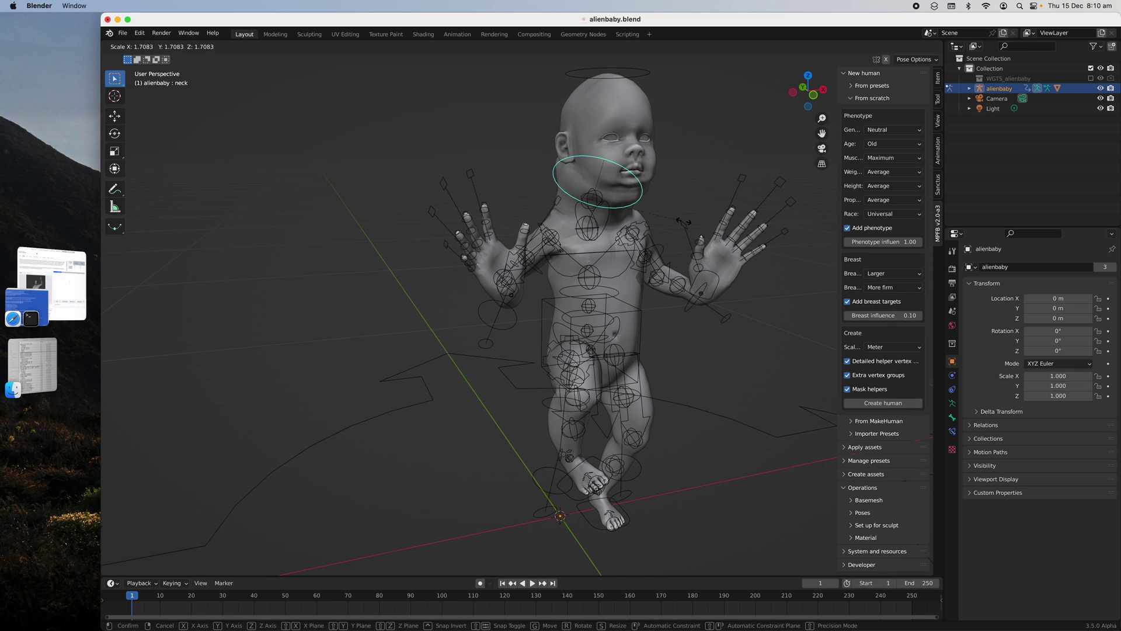
pyautogui.click(654, 108)
# Step: Scale the head control up uniformly by about 1.19, and fine-tune its size with a second uniform scale
pyautogui.click(645, 94)
pyautogui.press('s')
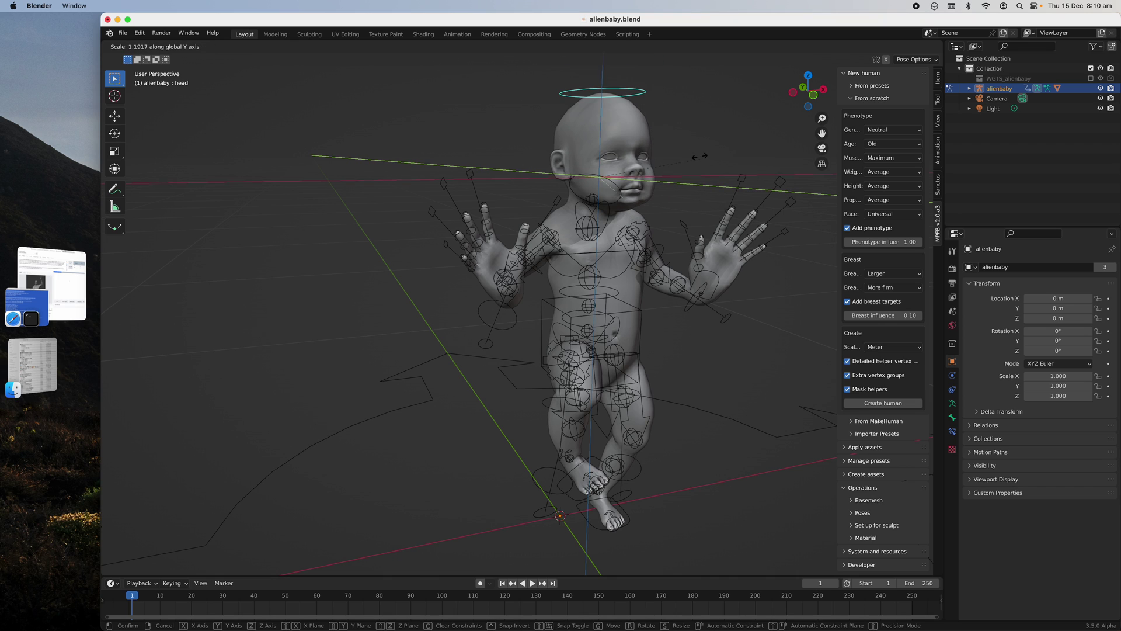
pyautogui.click(670, 155)
pyautogui.press('s')
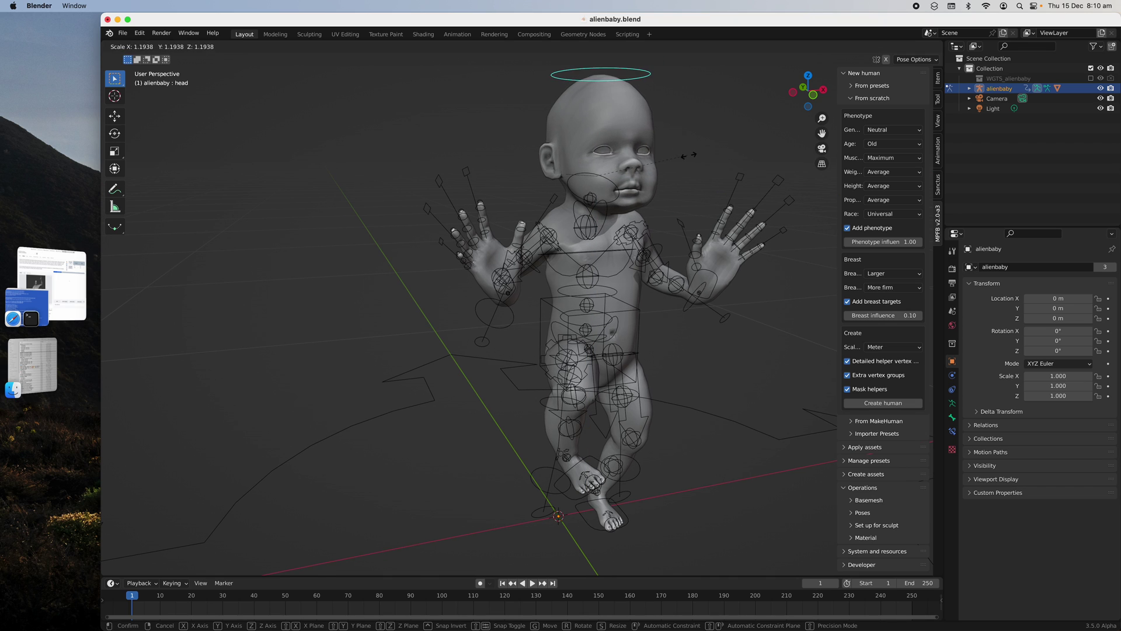
pyautogui.click(702, 157)
pyautogui.moveTo(698, 157); pyautogui.dragTo(657, 167, button='middle')
pyautogui.press('s')
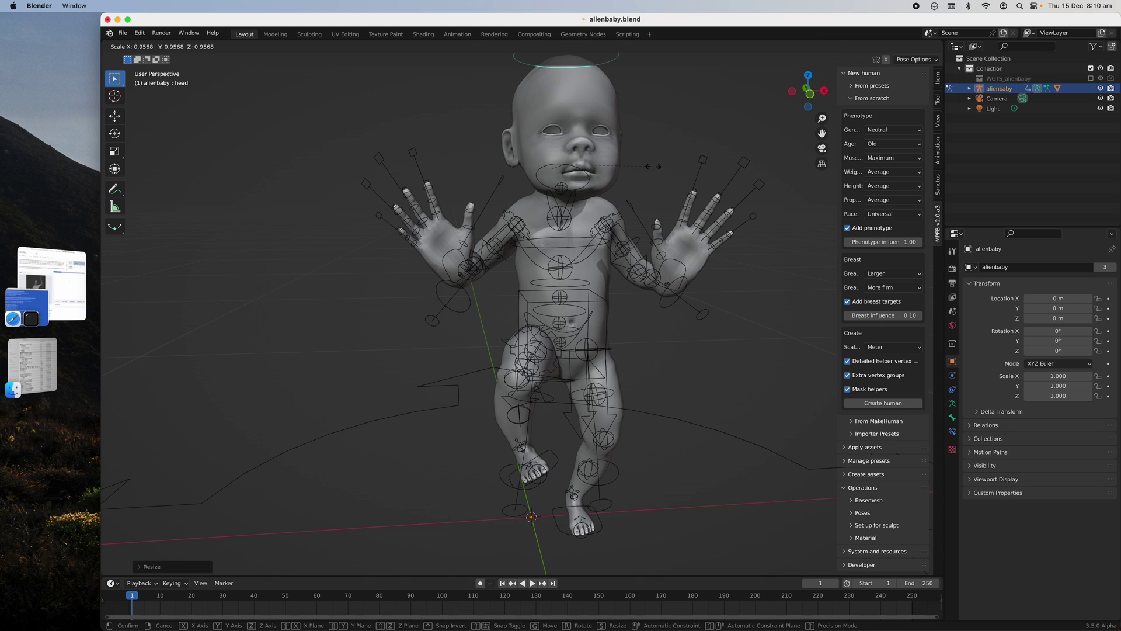
pyautogui.click(603, 162)
# Step: Hide the viewport gizmos and overlays so only the posed baby mesh is displayed
pyautogui.scroll(-3, 602, 161)
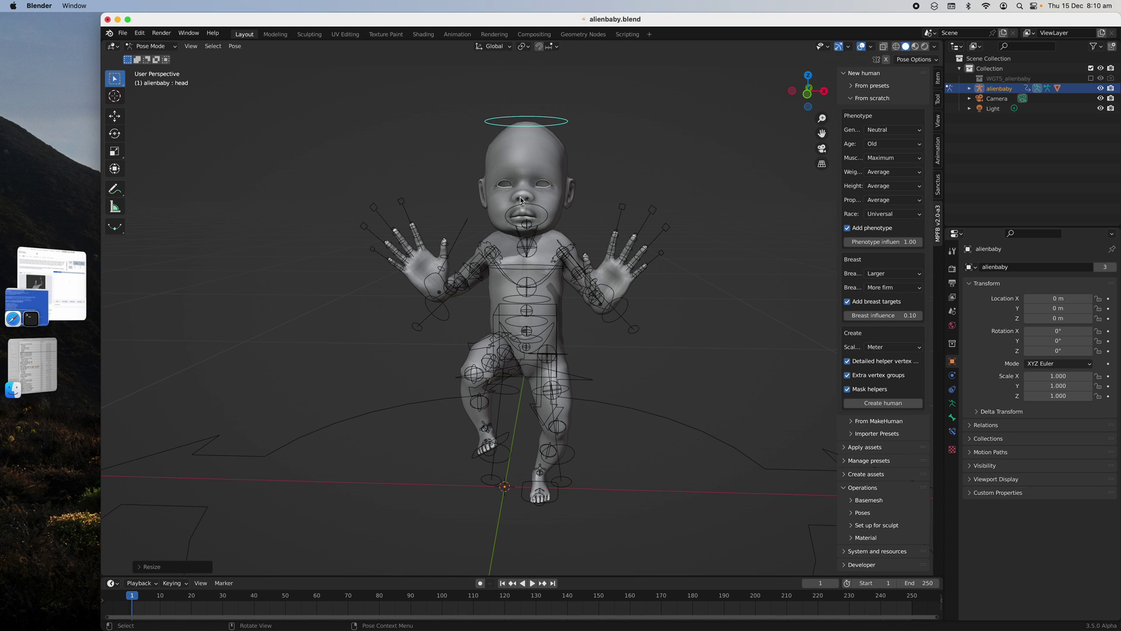
pyautogui.scroll(2, 581, 155)
pyautogui.scroll(-2, 584, 153)
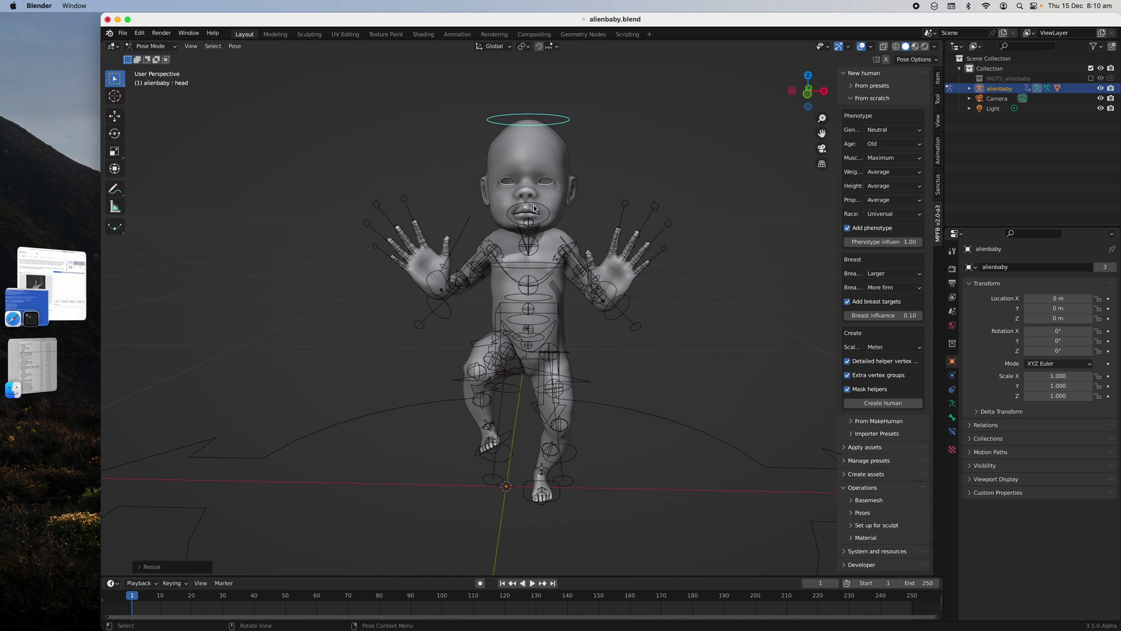
pyautogui.click(839, 49)
pyautogui.click(861, 46)
pyautogui.scroll(3, 643, 224)
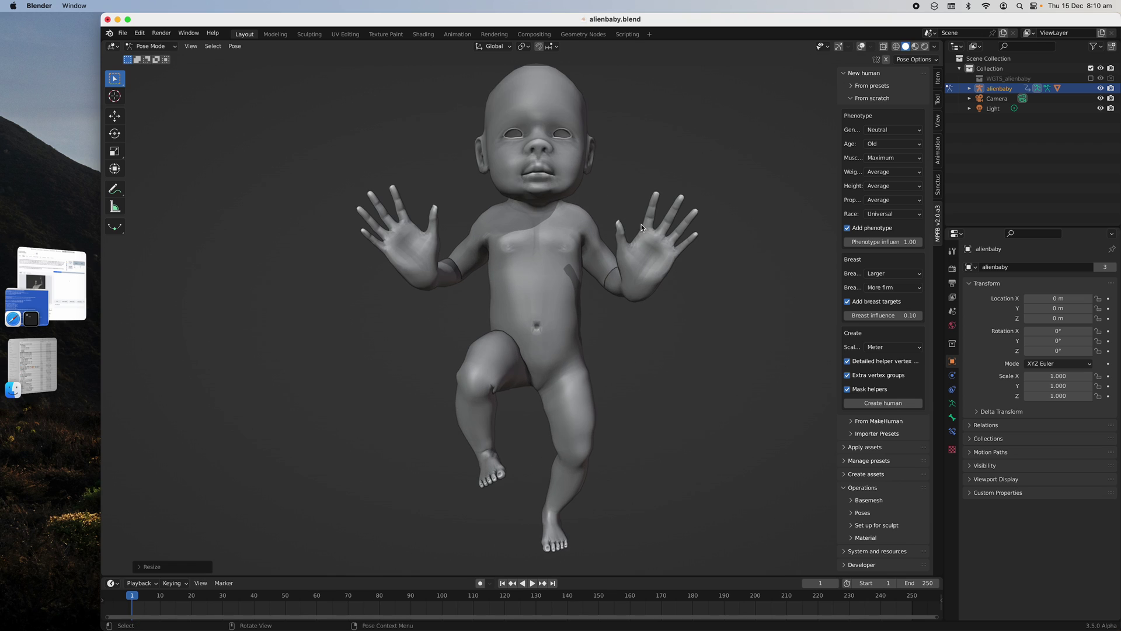
# Step: Capture a screenshot of the viewport area around the full posed baby and save alienbaby.blend
pyautogui.scroll(-2, 640, 225)
pyautogui.scroll(2, 626, 232)
pyautogui.scroll(-2, 525, 228)
pyautogui.hotkey('ctrl', 's')
pyautogui.scroll(-1, 408, 166)
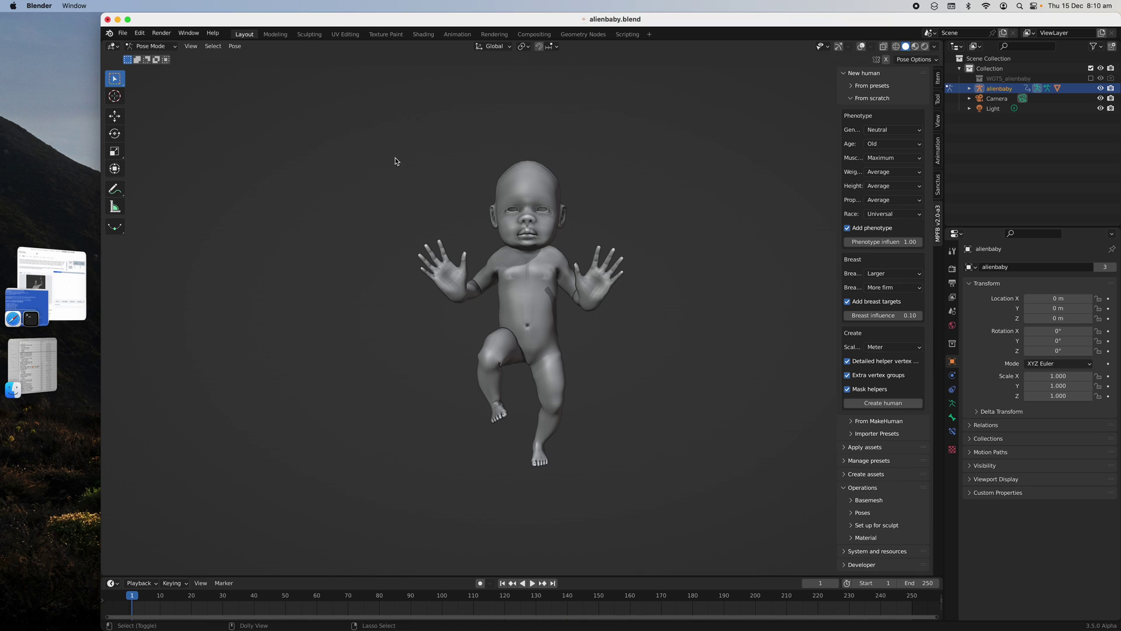
pyautogui.press('super+shift+4')
pyautogui.moveTo(391, 146); pyautogui.dragTo(676, 475)
pyautogui.press('super+s')
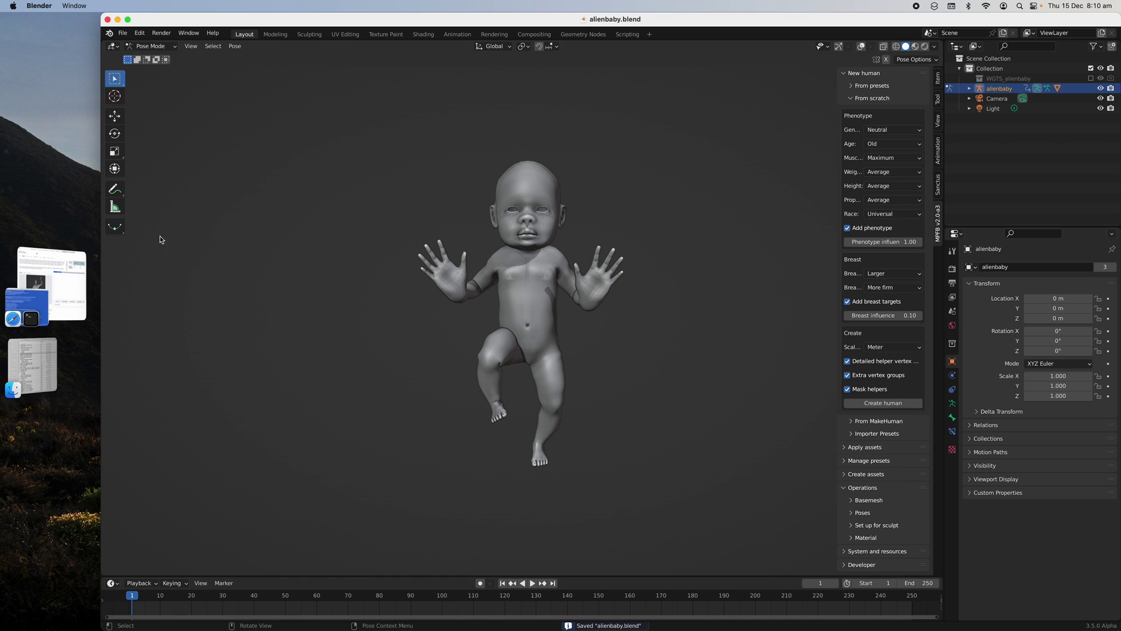
# Step: Switch to Finder and open the img2img-images folder inside outputs
pyautogui.click(77, 284)
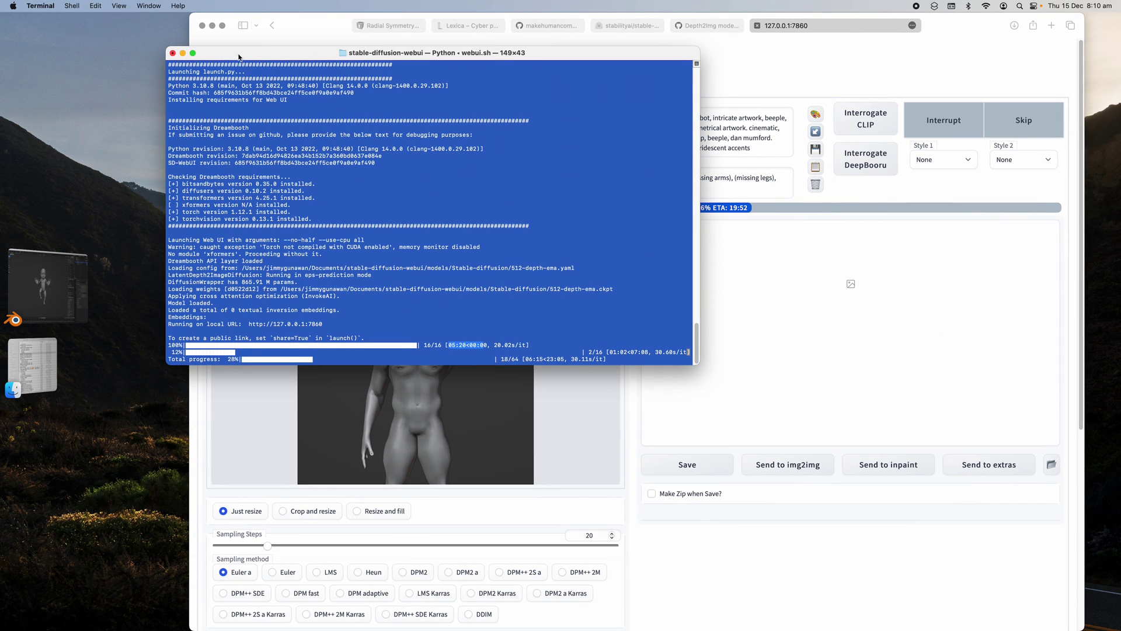
pyautogui.click(32, 365)
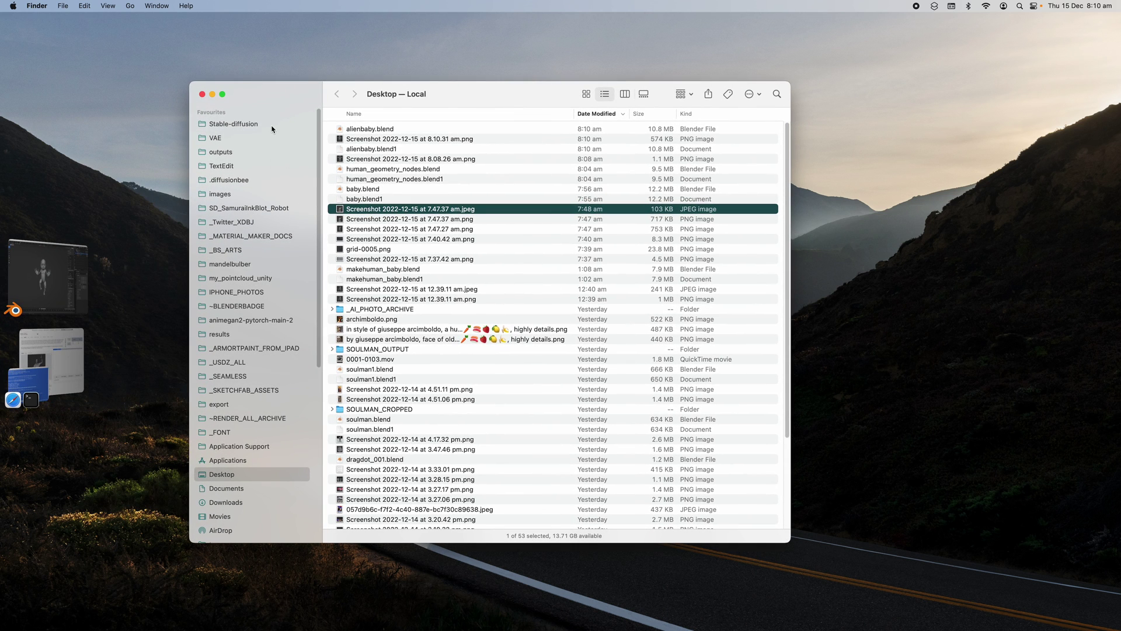
pyautogui.click(271, 125)
pyautogui.click(269, 152)
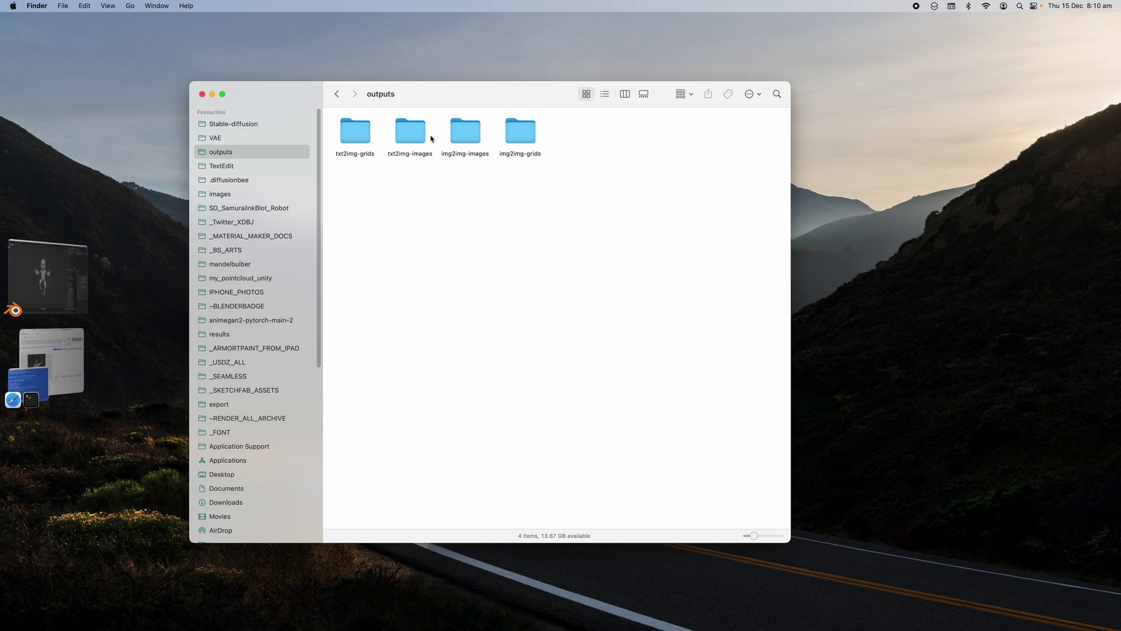
pyautogui.click(466, 135)
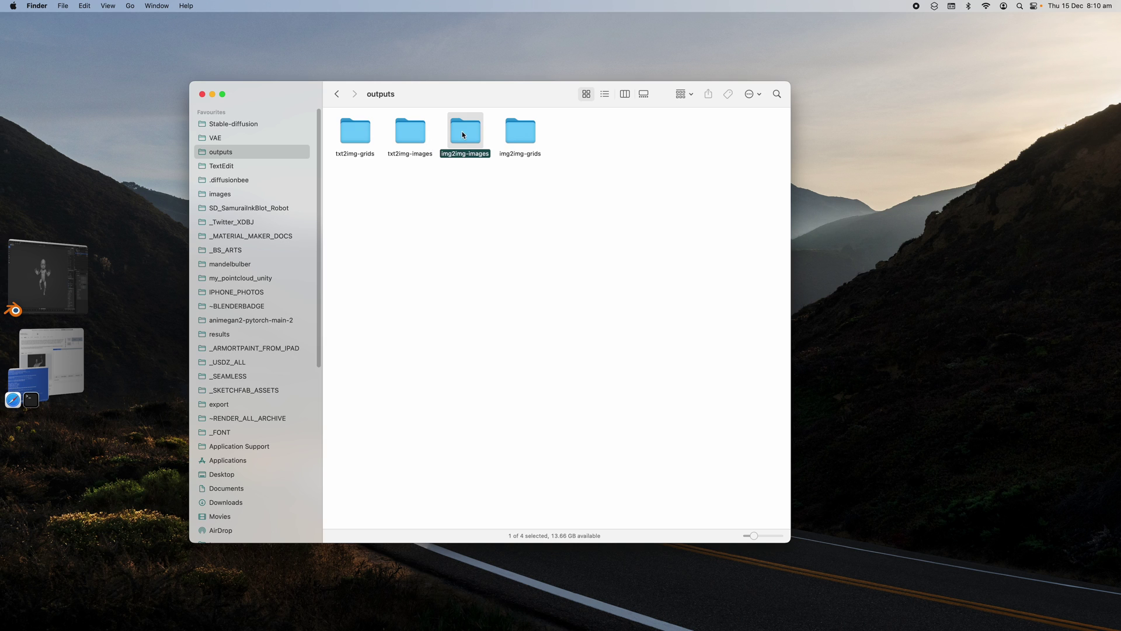
pyautogui.doubleClick(472, 134)
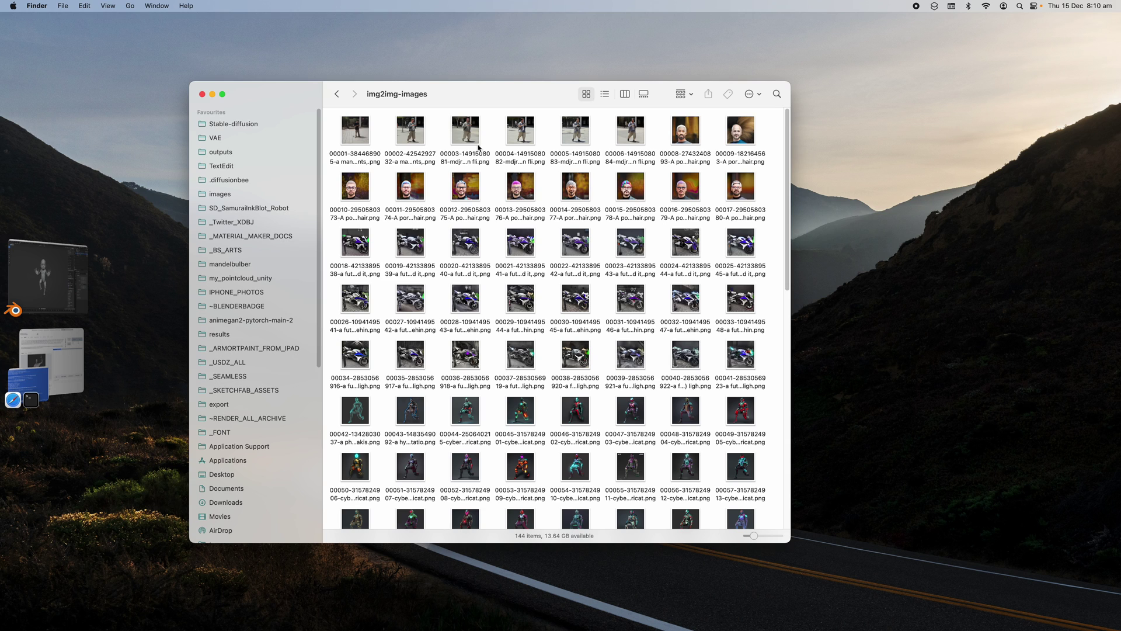
# Step: Preview the generated images in img2img-images, starting from motorcycle image 00018 and stepping through the following ones
pyautogui.scroll(-1, 515, 218)
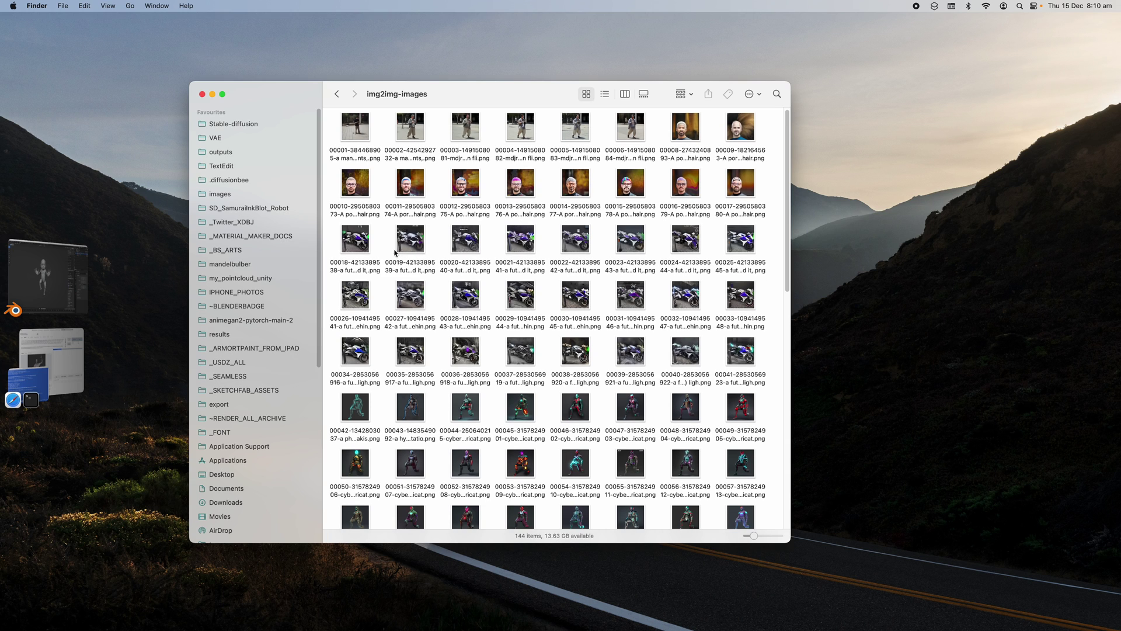
pyautogui.click(367, 250)
pyautogui.press('space')
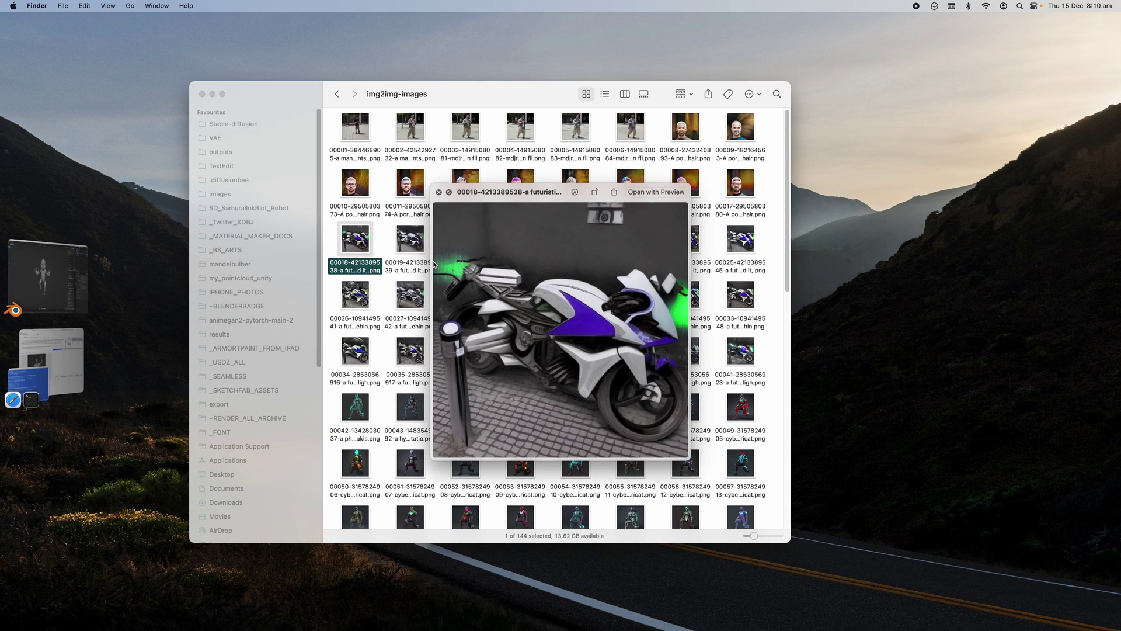
pyautogui.press('Right')
pyautogui.press('Right')
pyautogui.press('Right')
pyautogui.press('Right')
pyautogui.press('Right')
pyautogui.press('Right')
pyautogui.press('Right')
pyautogui.press('Right')
pyautogui.press('Right')
pyautogui.press('Right')
pyautogui.press('Right')
pyautogui.press('Right')
pyautogui.press('Right')
pyautogui.press('Right')
pyautogui.press('Right')
pyautogui.press('Right')
pyautogui.press('Right')
pyautogui.press('Right')
pyautogui.press('Right')
pyautogui.press('Right')
pyautogui.press('Right')
pyautogui.press('Right')
pyautogui.press('Right')
pyautogui.press('Right')
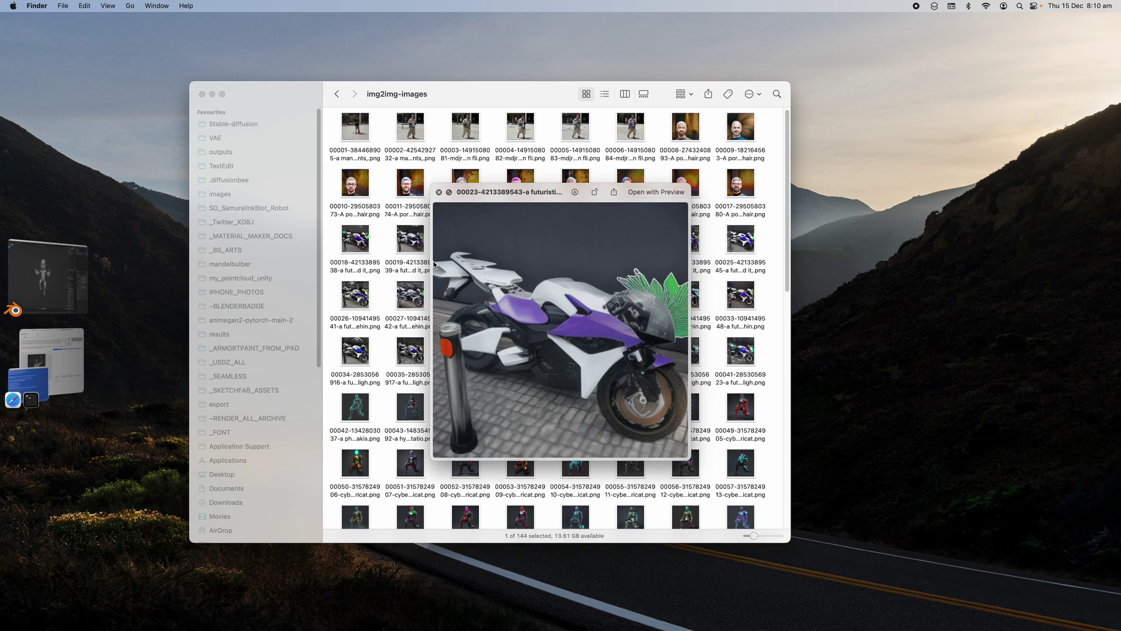
pyautogui.press('Right')
pyautogui.press('Left')
pyautogui.click(439, 192)
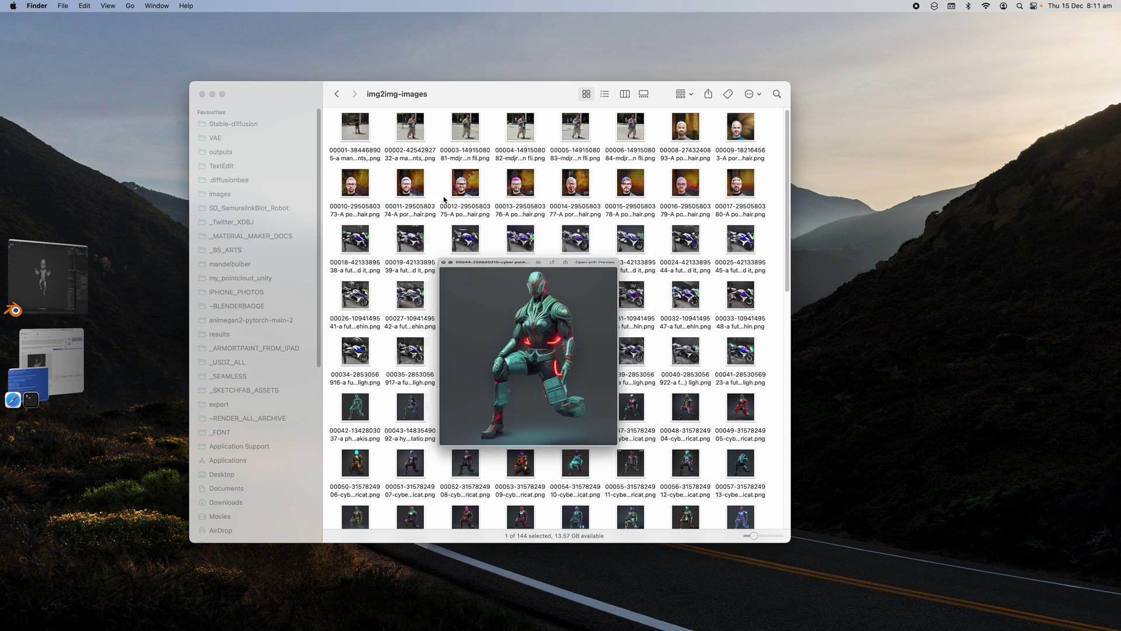
# Step: Preview the last generated image, 00145, and enlarge the preview to inspect the waving armoured figure
pyautogui.scroll(-10, 531, 390)
pyautogui.scroll(-5, 531, 390)
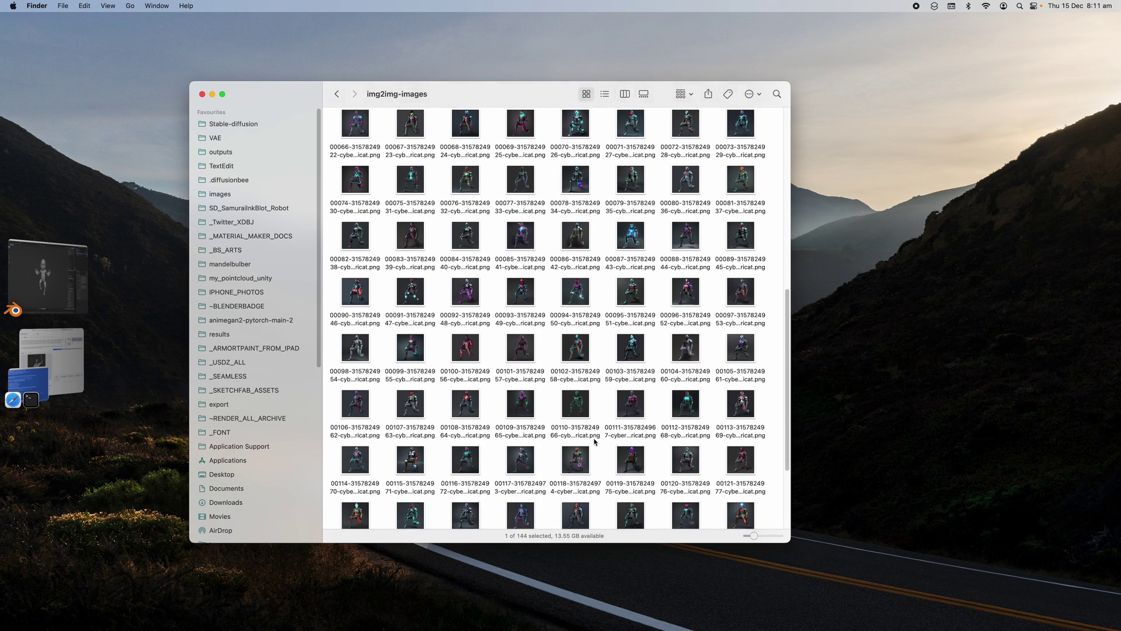
pyautogui.click(738, 488)
pyautogui.press('space')
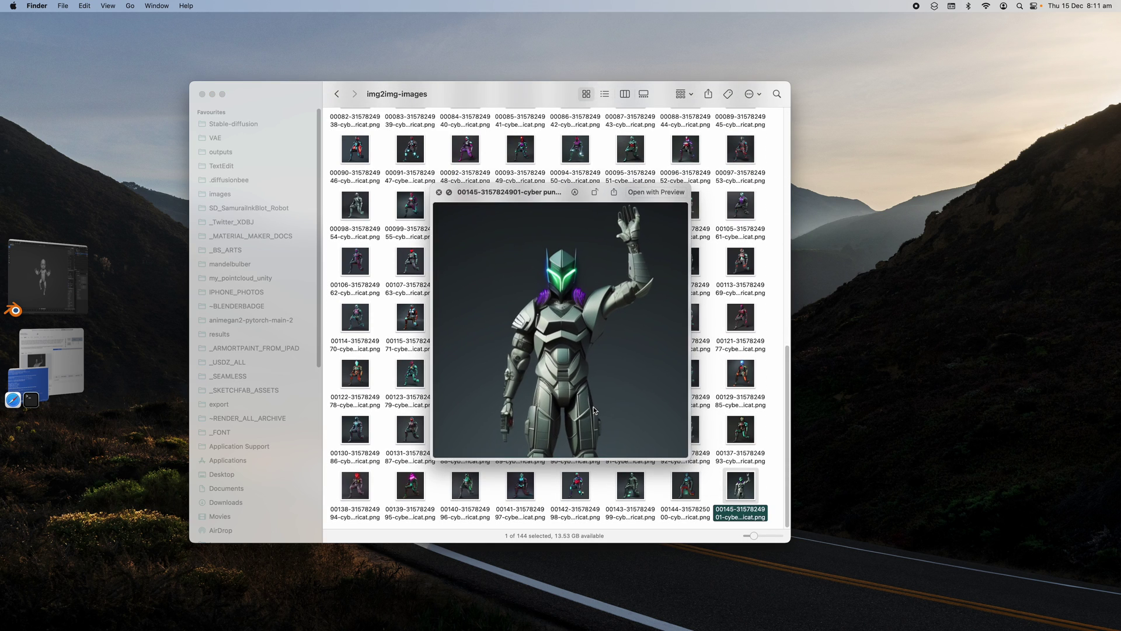
pyautogui.moveTo(688, 460); pyautogui.dragTo(731, 521)
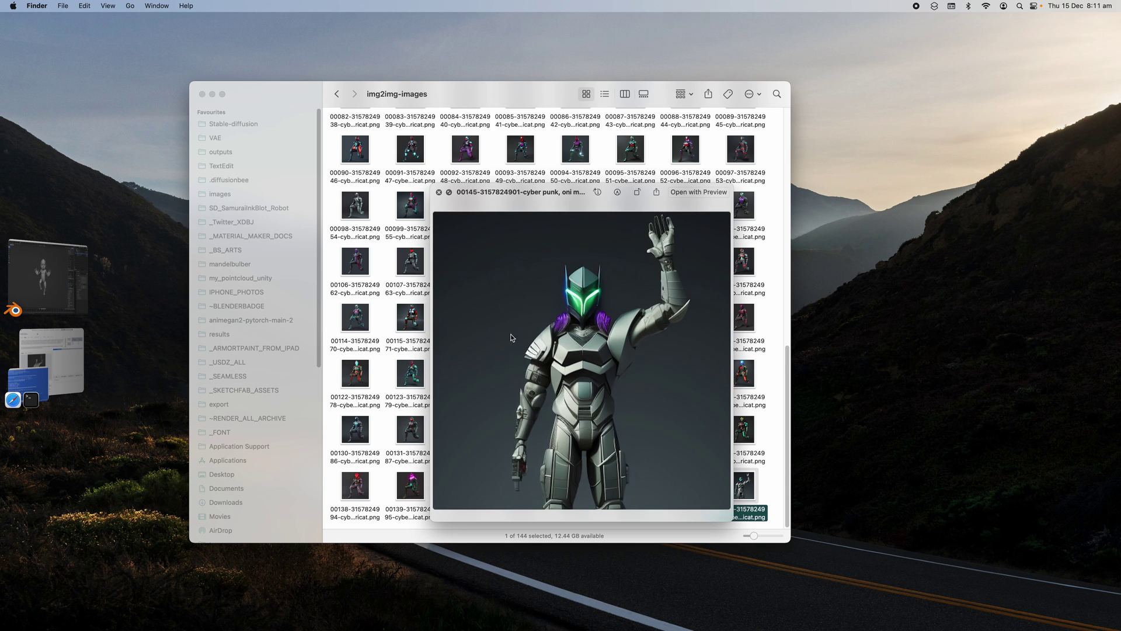
pyautogui.moveTo(432, 185); pyautogui.dragTo(329, 122)
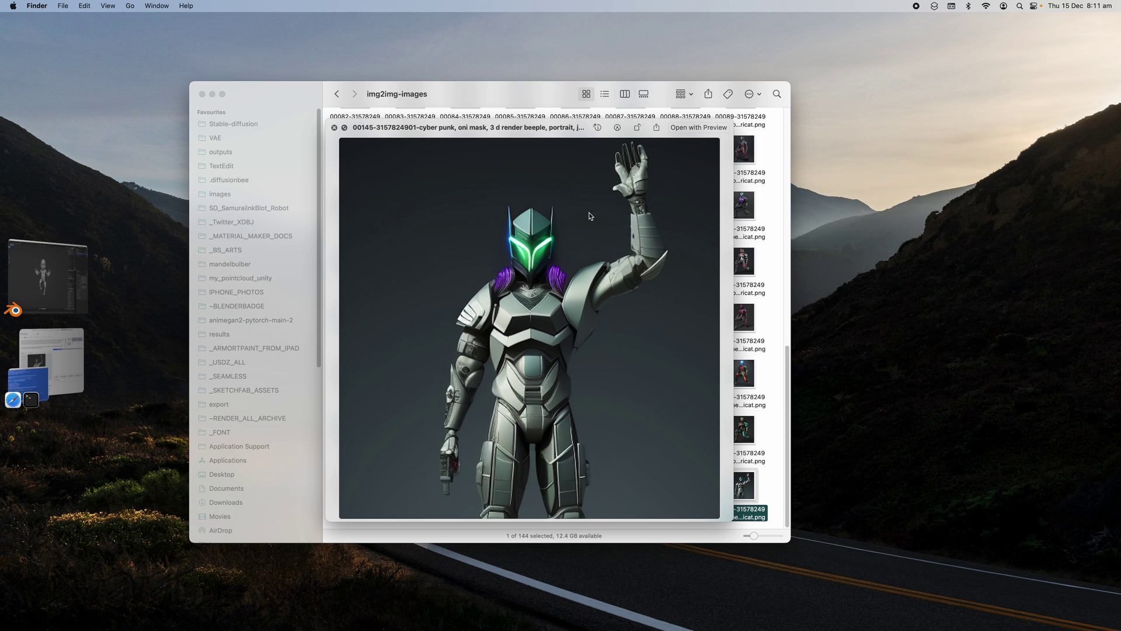
# Step: Switch to the Stable Diffusion web UI in Safari and remove the current img2img source image
pyautogui.click(44, 371)
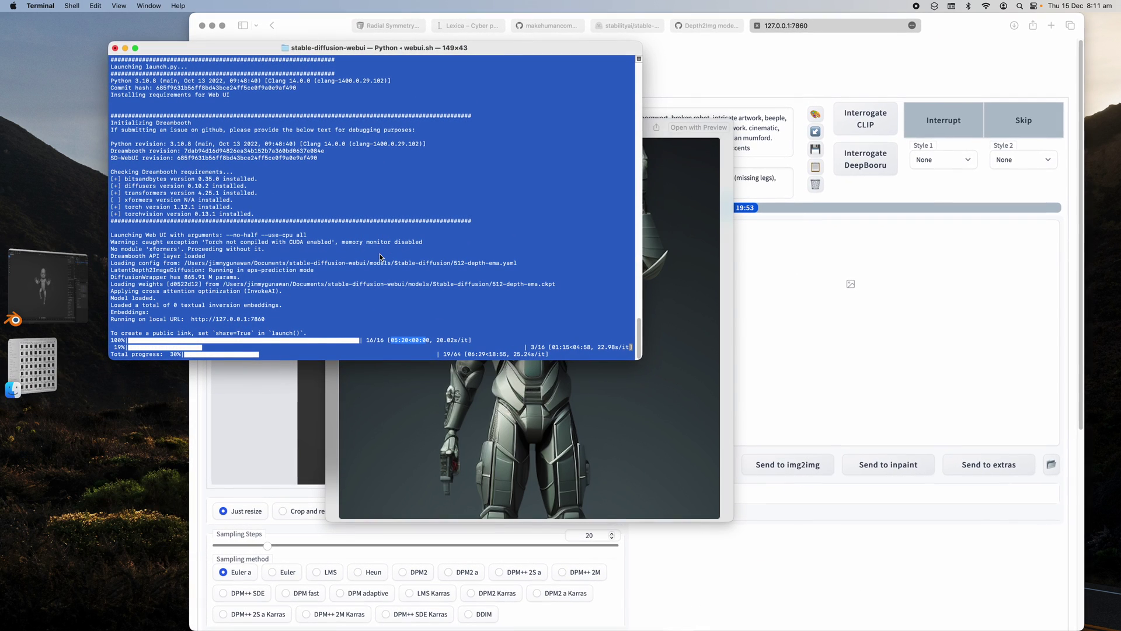
pyautogui.click(762, 219)
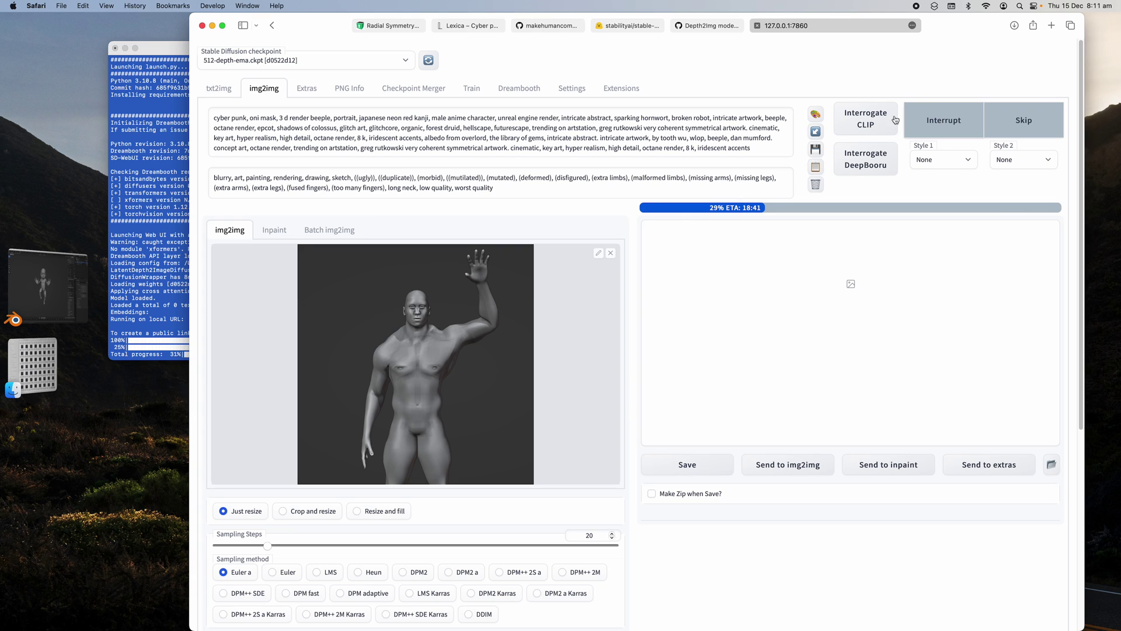
pyautogui.click(610, 255)
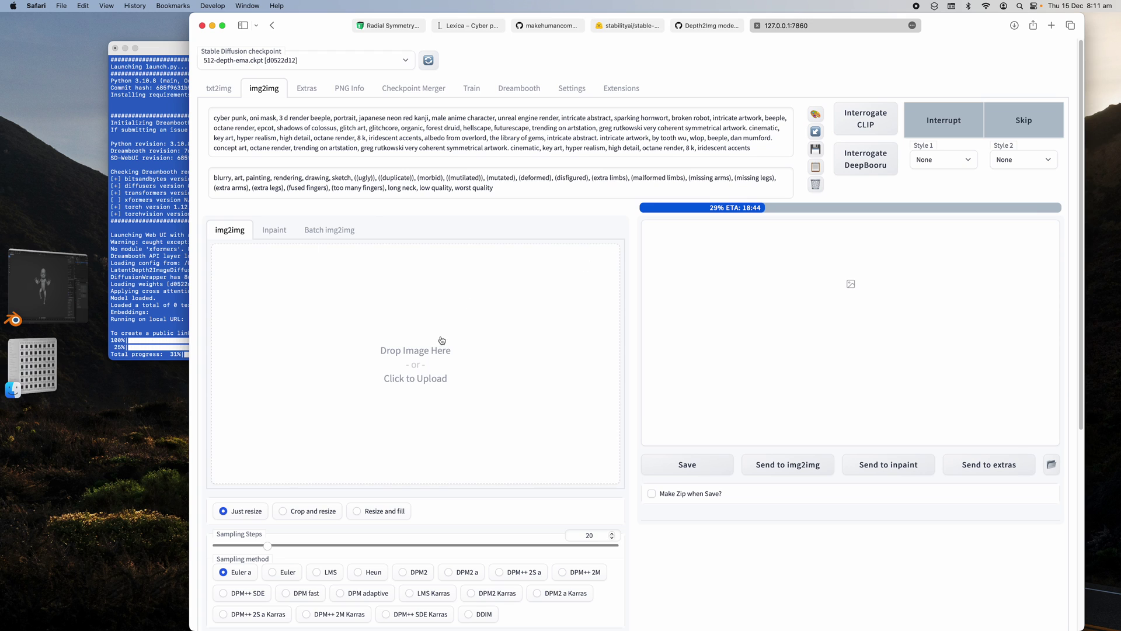
pyautogui.click(435, 326)
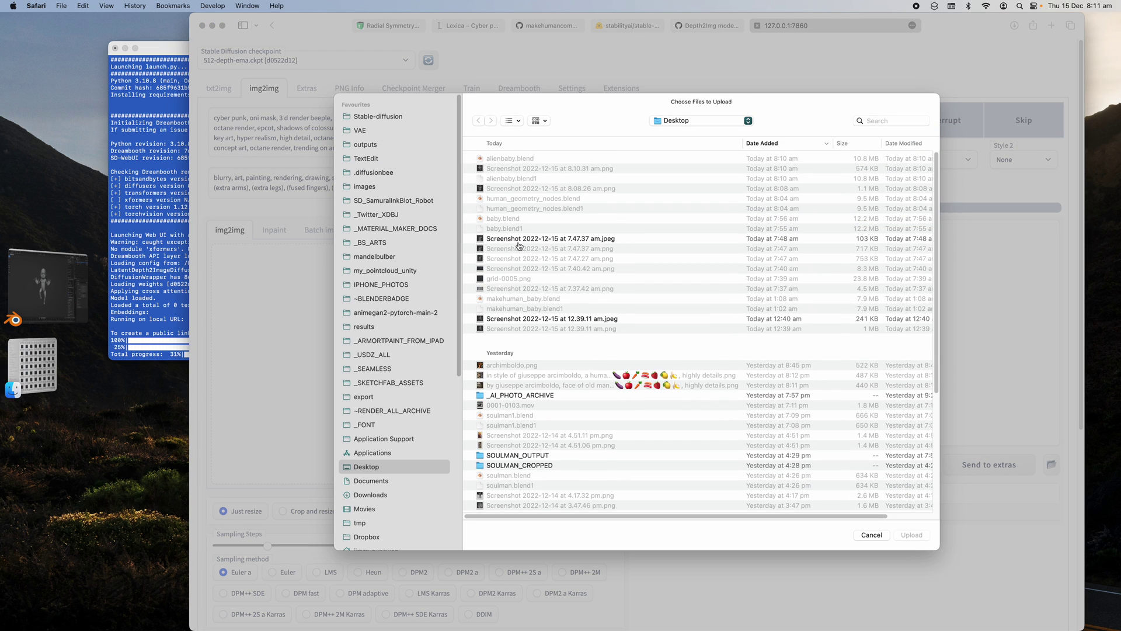
pyautogui.click(871, 535)
# Step: Switch to Finder and preview Screenshot 2022-12-15 at 8.10.31 am.png from the Desktop folder
pyautogui.click(59, 353)
pyautogui.press('space')
pyautogui.click(59, 354)
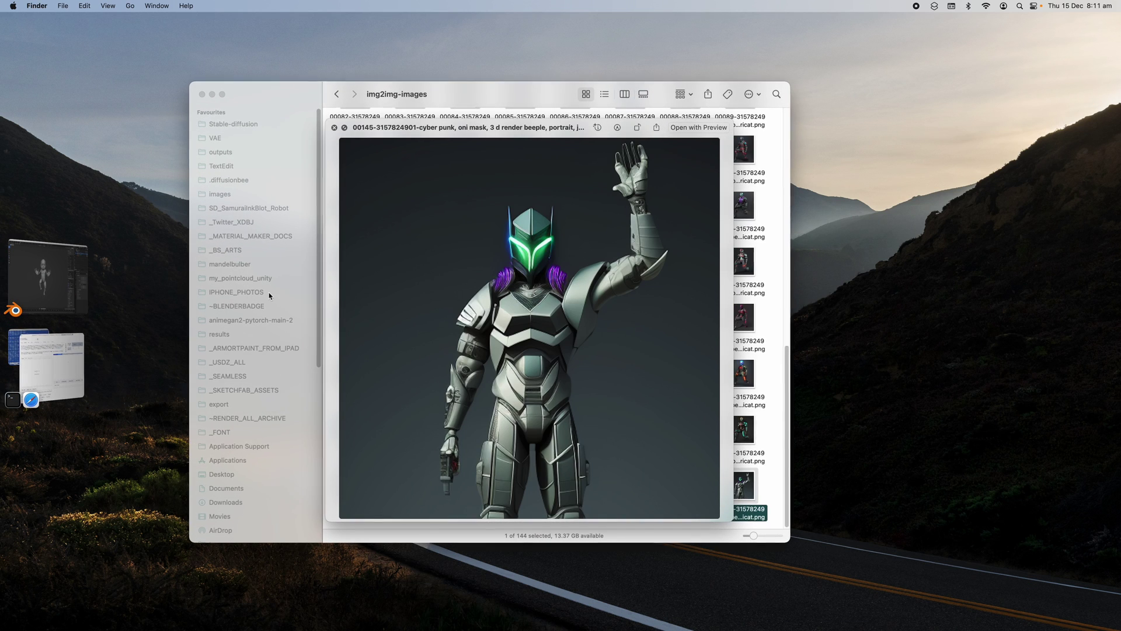
pyautogui.click(334, 128)
pyautogui.click(243, 474)
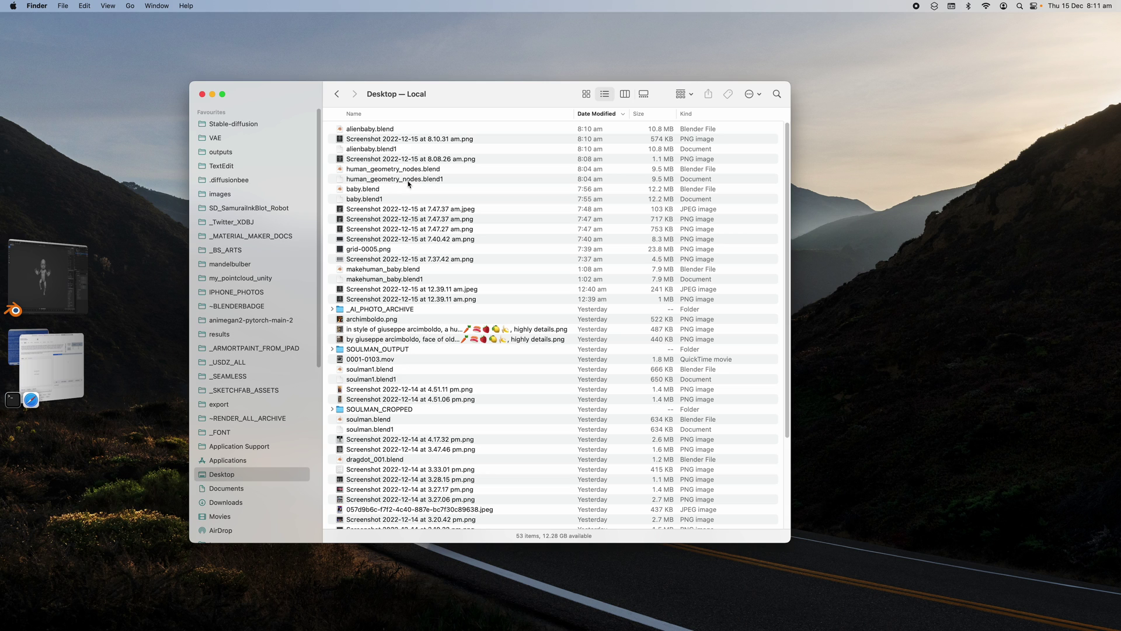
pyautogui.click(411, 140)
pyautogui.press('space')
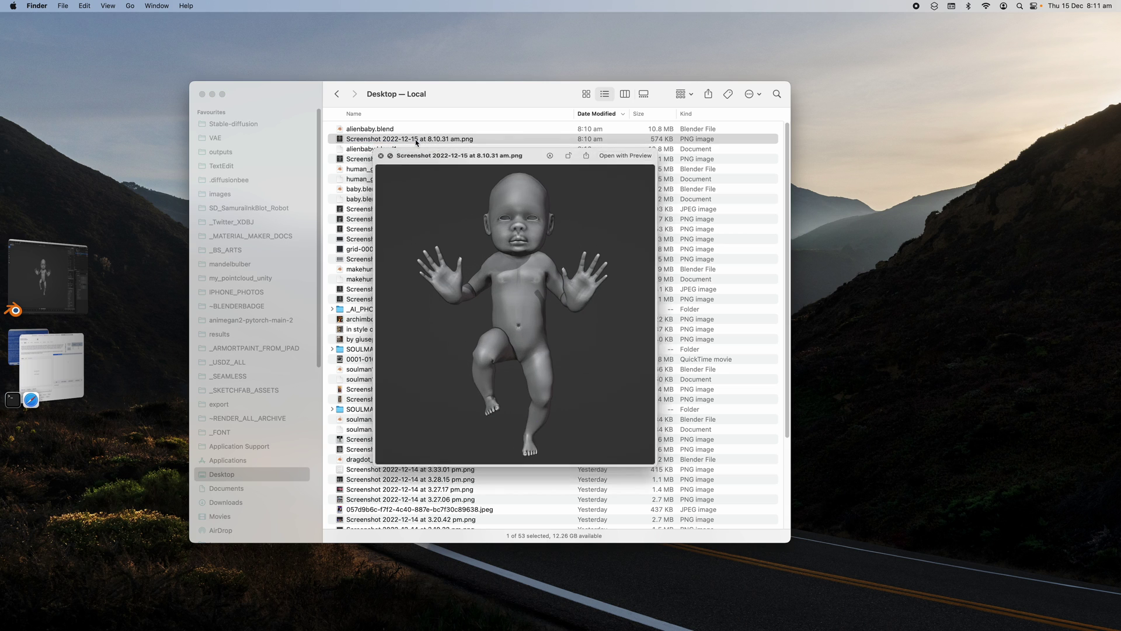
# Step: Close the preview and convert Screenshot 2022-12-15 at 8.10.31 am.png to a JPEG, choosing an image size other than Small
pyautogui.press('space')
pyautogui.rightClick(419, 140)
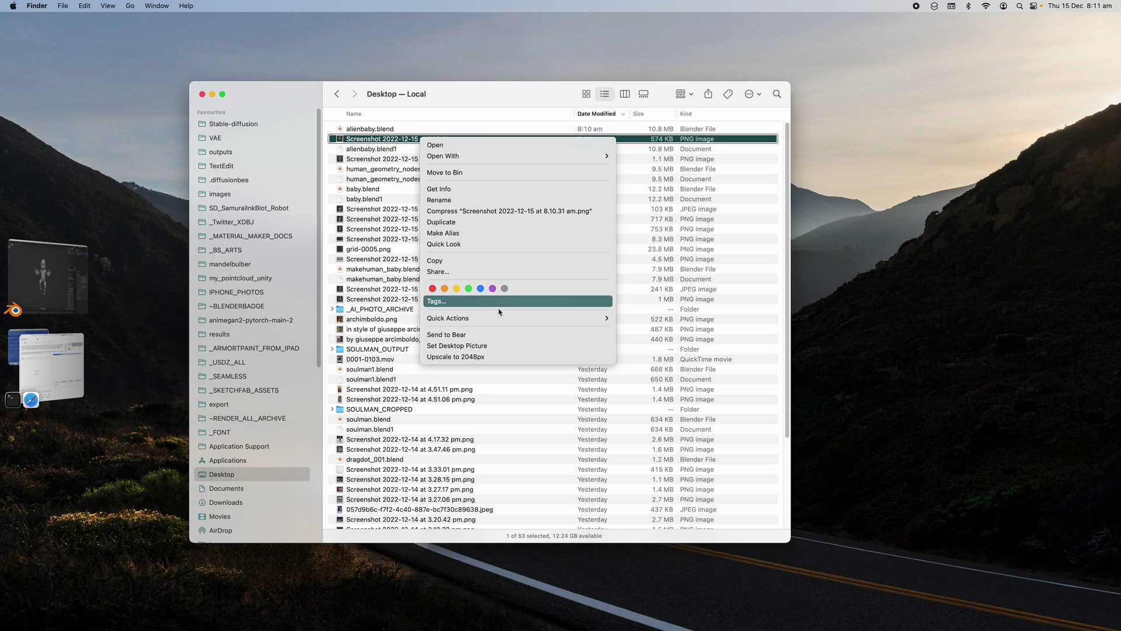
pyautogui.moveTo(510, 321)
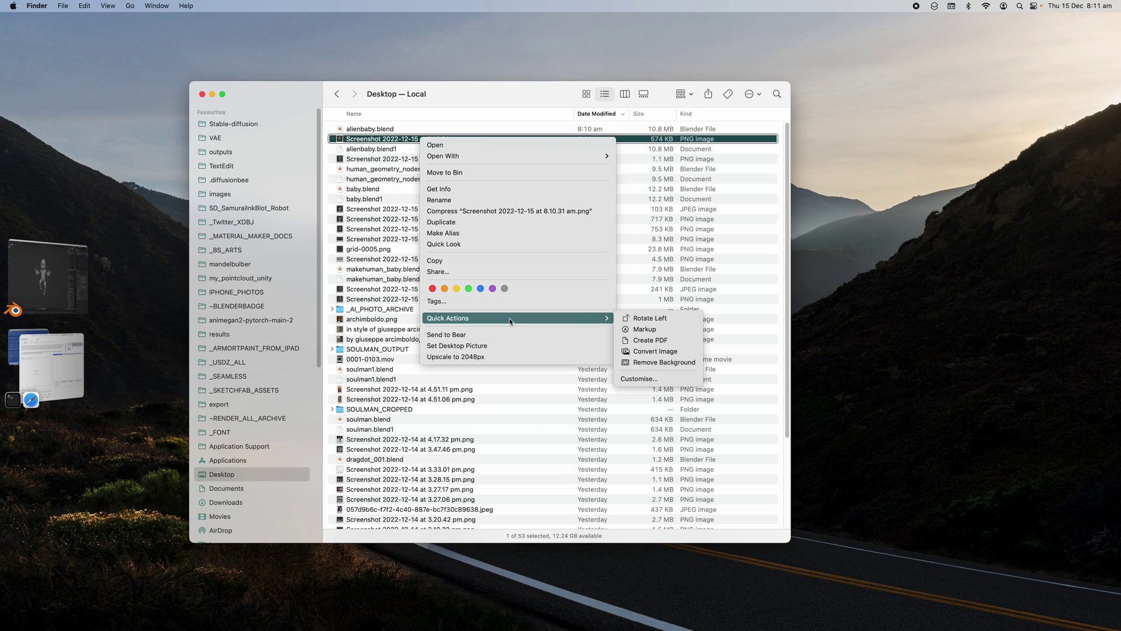
pyautogui.click(651, 351)
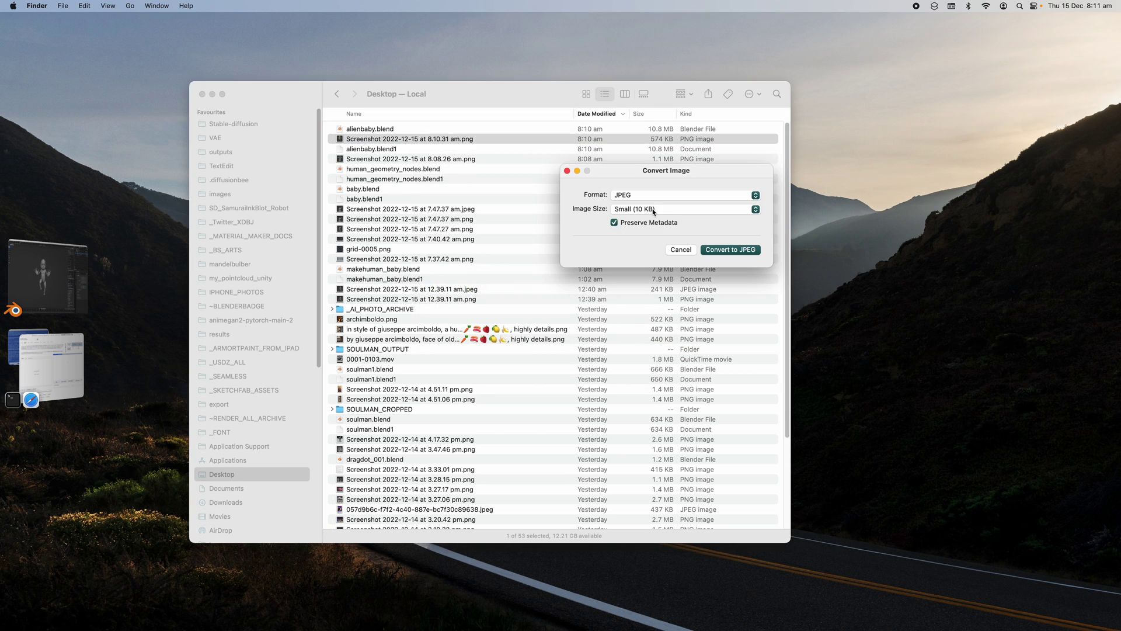
pyautogui.click(654, 210)
pyautogui.click(653, 243)
pyautogui.click(730, 250)
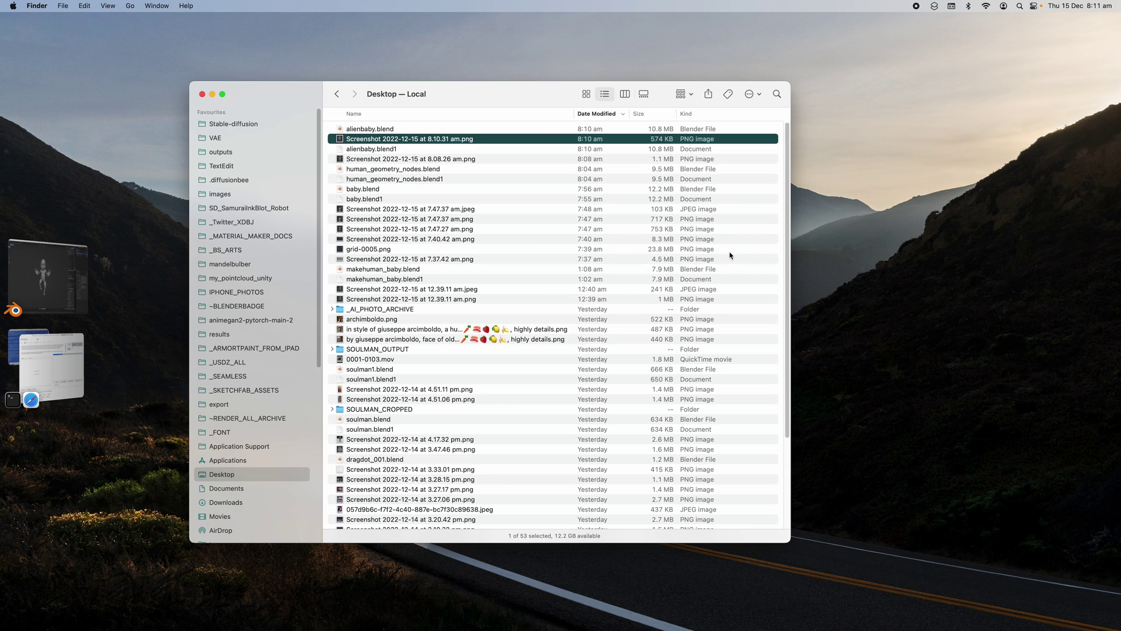
# Step: Load the newly converted Screenshot 2022-12-15 at 8.10.31 am.jpeg into the Stable Diffusion web UI as the img2img source image
pyautogui.click(432, 165)
pyautogui.moveTo(444, 129); pyautogui.dragTo(439, 336)
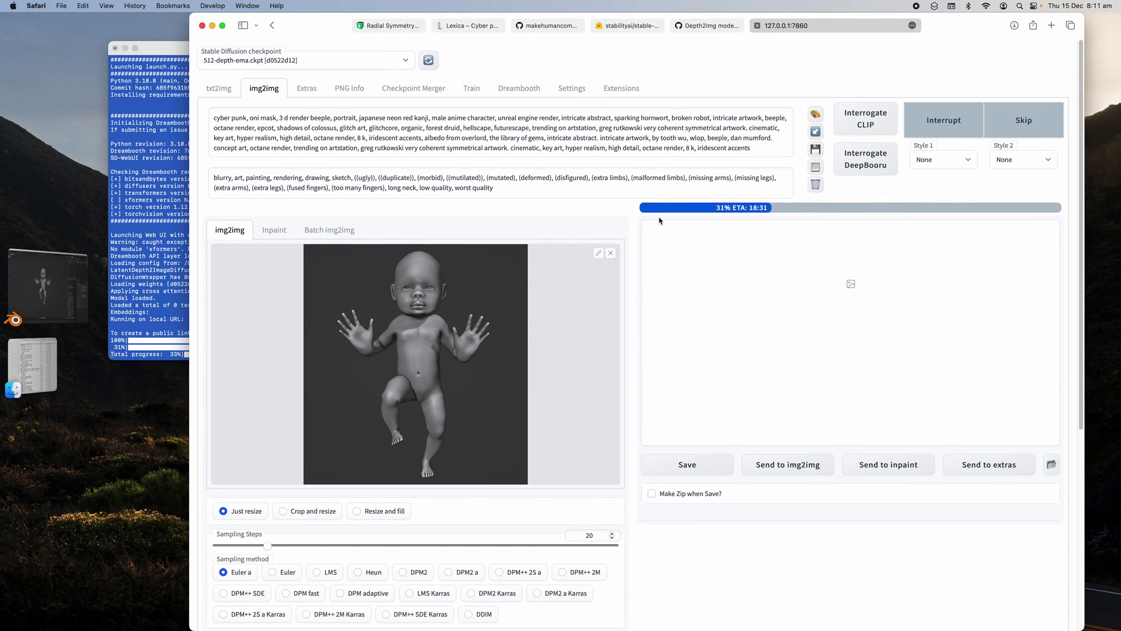
# Step: Check the img2img settings, then interrupt the running job and start a new generation from the baby screenshot
pyautogui.scroll(-5, 378, 485)
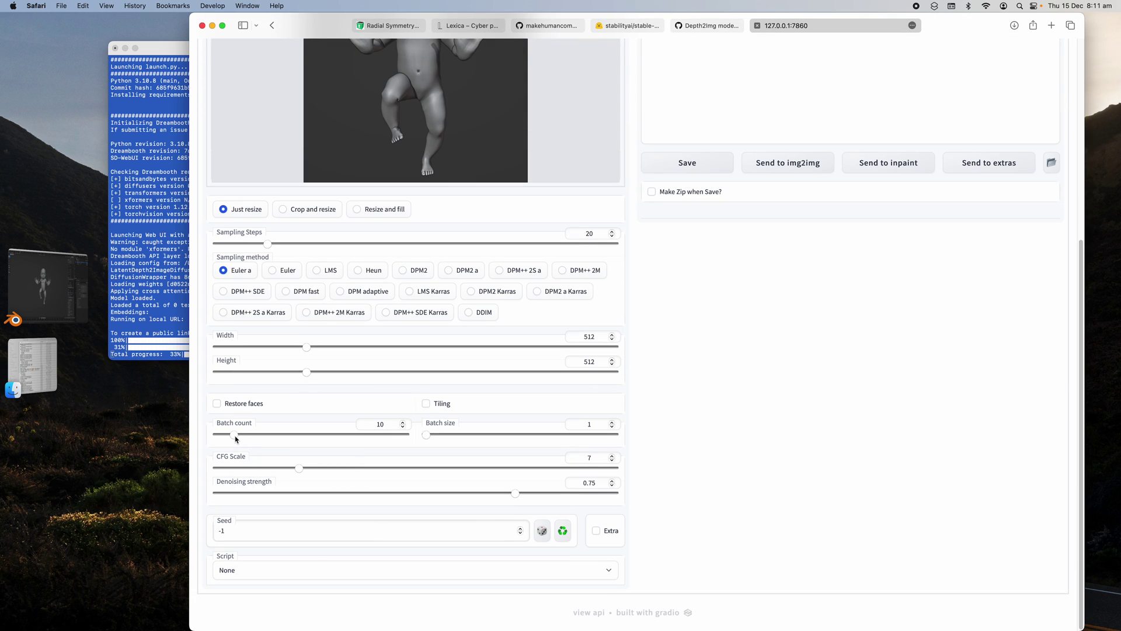
pyautogui.scroll(4, 600, 311)
pyautogui.scroll(2, 905, 102)
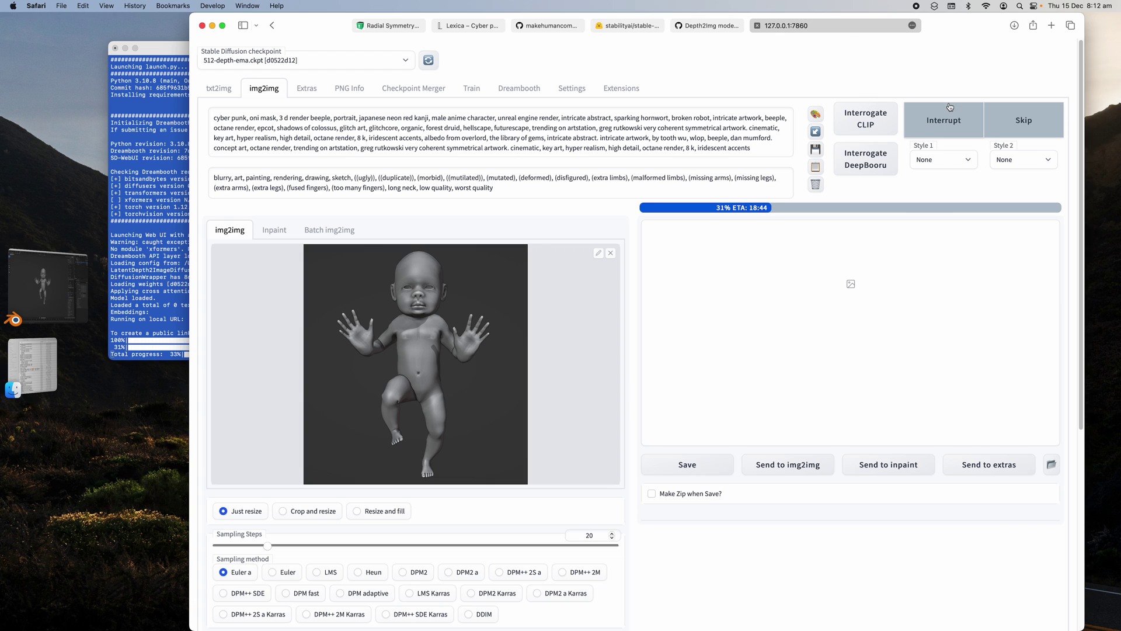
pyautogui.click(917, 127)
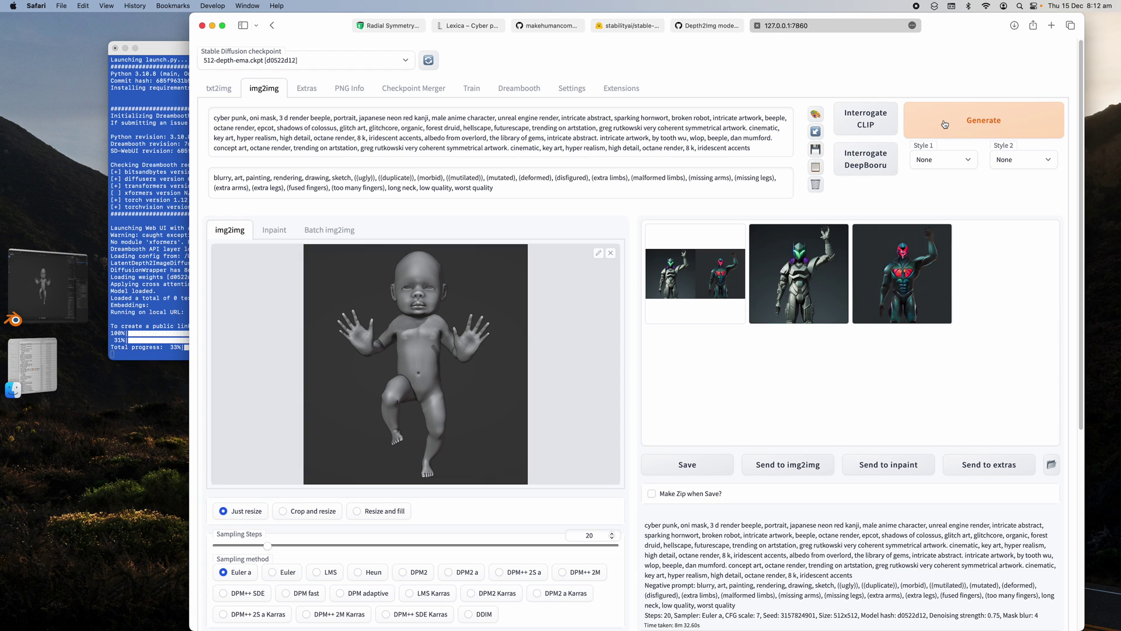
pyautogui.click(943, 123)
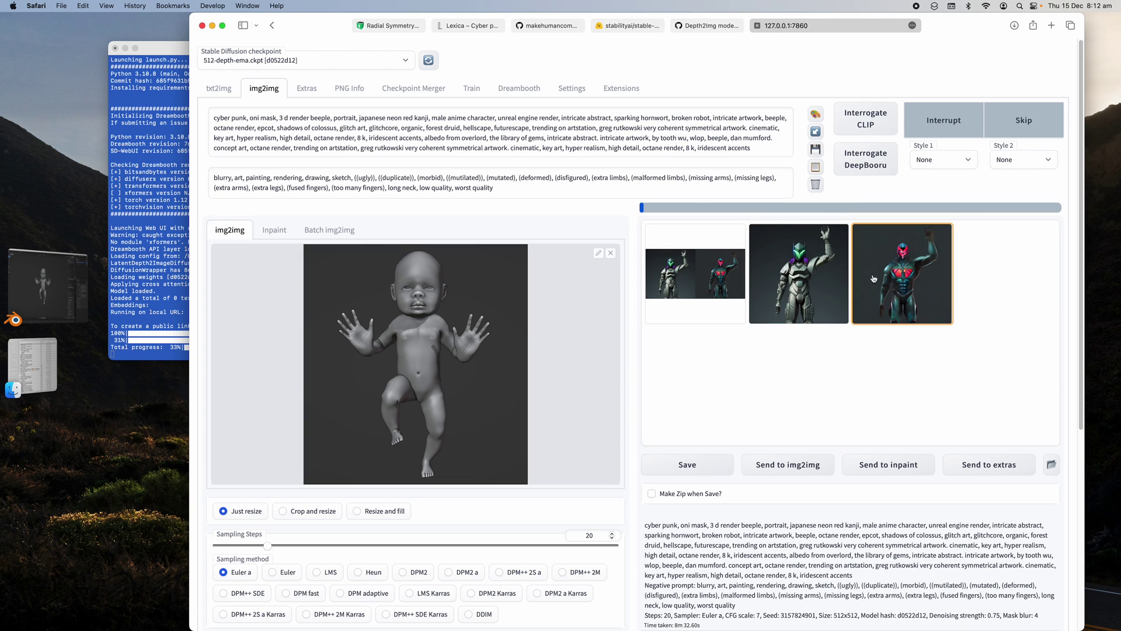
# Step: Switch to Finder and preview the last generated image, 00146, in the img2img-images folder inside outputs
pyautogui.click(42, 363)
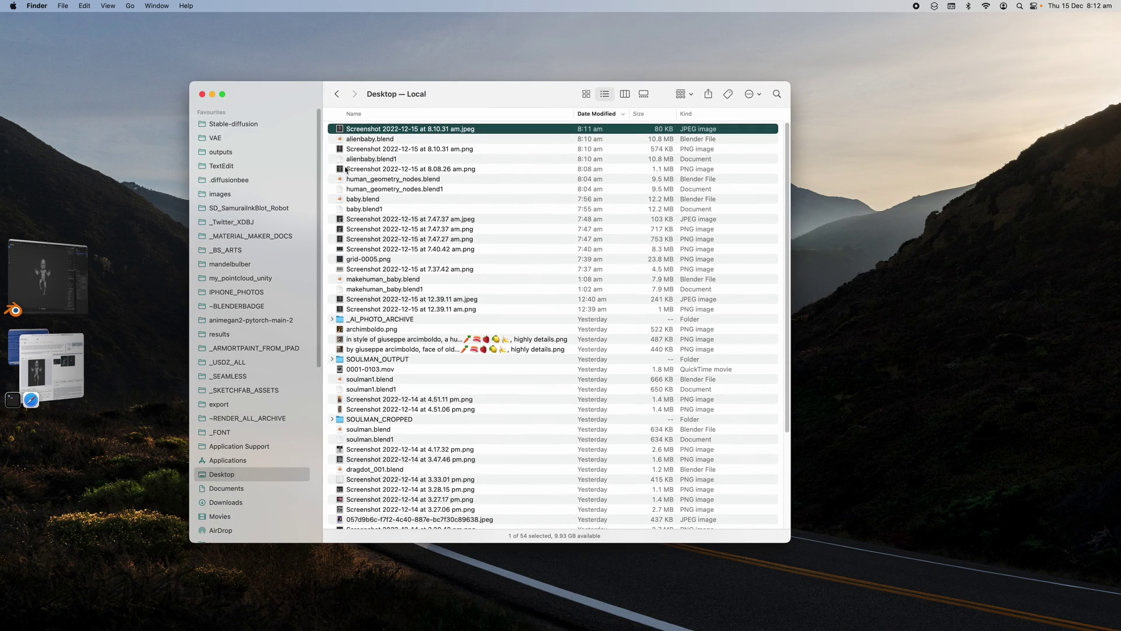
pyautogui.click(220, 152)
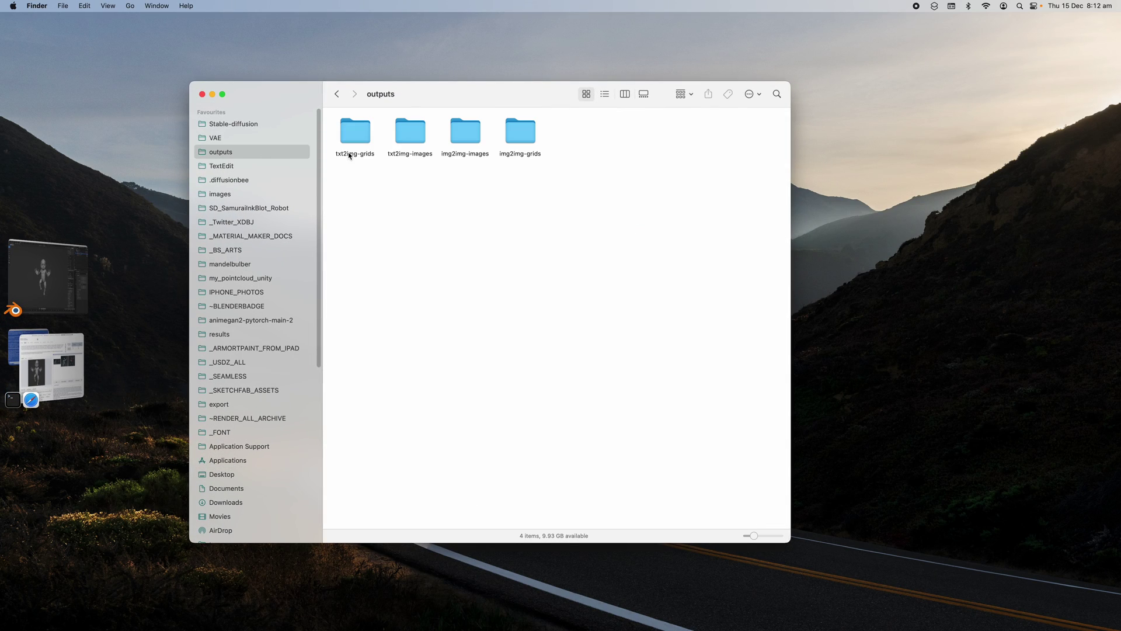
pyautogui.doubleClick(466, 139)
pyautogui.scroll(-10, 401, 435)
pyautogui.click(363, 486)
pyautogui.press('space')
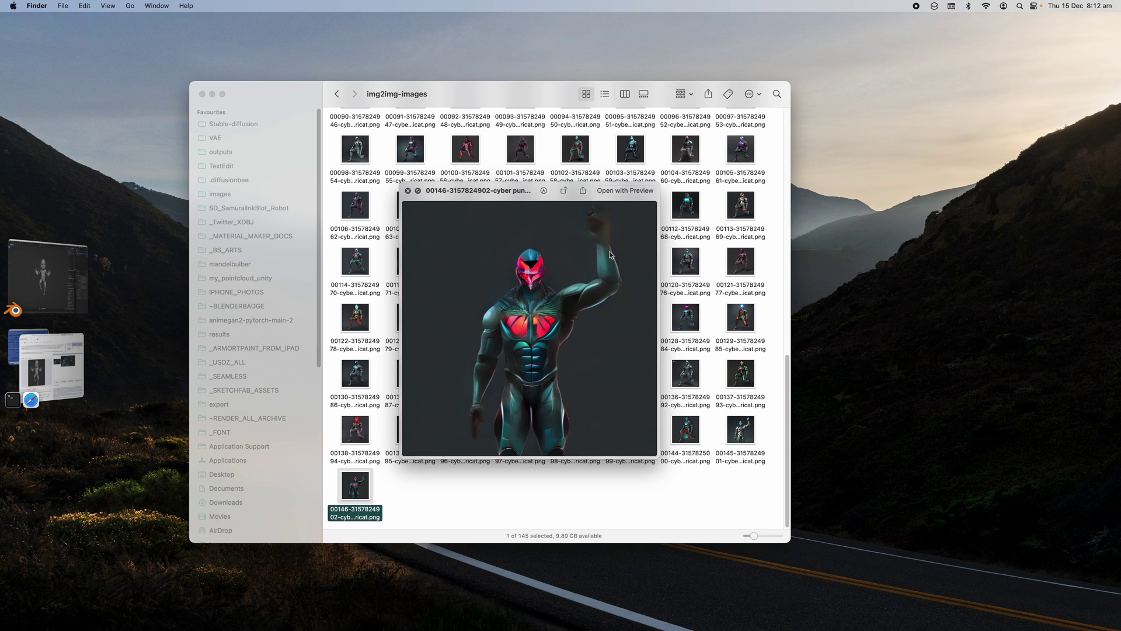
# Step: Step through previews of the earlier cyber punk armoured figures, including images 00123, 00061, 00063, 00055, 00069 and 00102
pyautogui.press('Up')
pyautogui.press('Up')
pyautogui.press('Up')
pyautogui.press('Up')
pyautogui.press('Up')
pyautogui.press('Up')
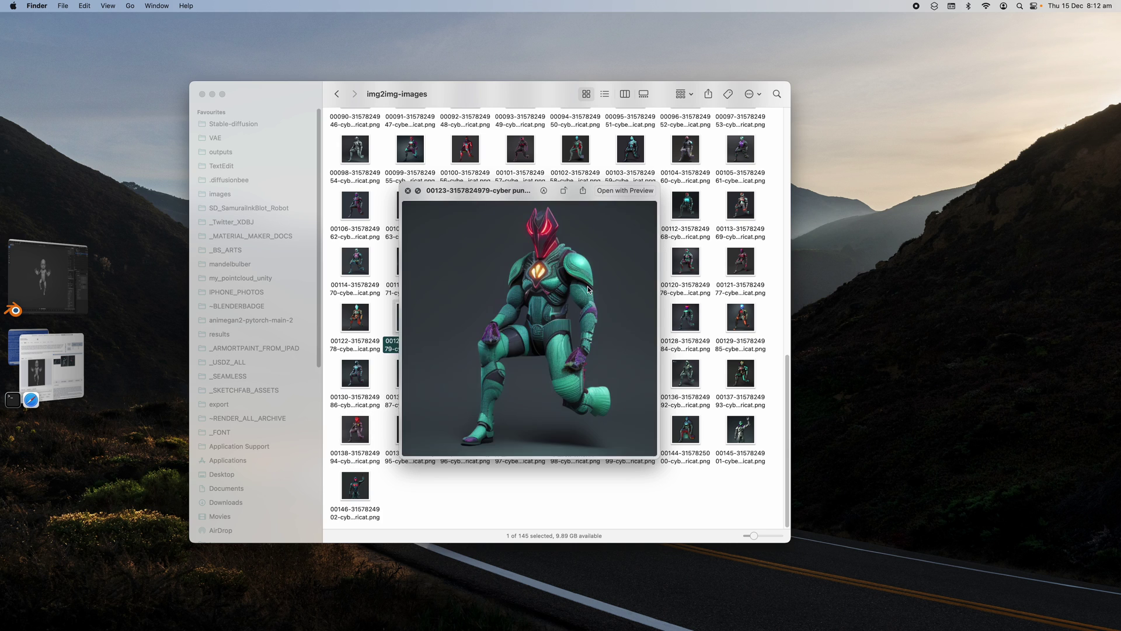
pyautogui.press('Right')
pyautogui.press('Right')
pyautogui.press('Right')
pyautogui.press('Up')
pyautogui.press('Up')
pyautogui.press('Left')
pyautogui.press('Left')
pyautogui.press('Up')
pyautogui.press('Up')
pyautogui.press('Up')
pyautogui.press('Up')
pyautogui.press('Up')
pyautogui.press('Up')
pyautogui.press('Right')
pyautogui.press('Right')
pyautogui.press('Right')
pyautogui.press('Right')
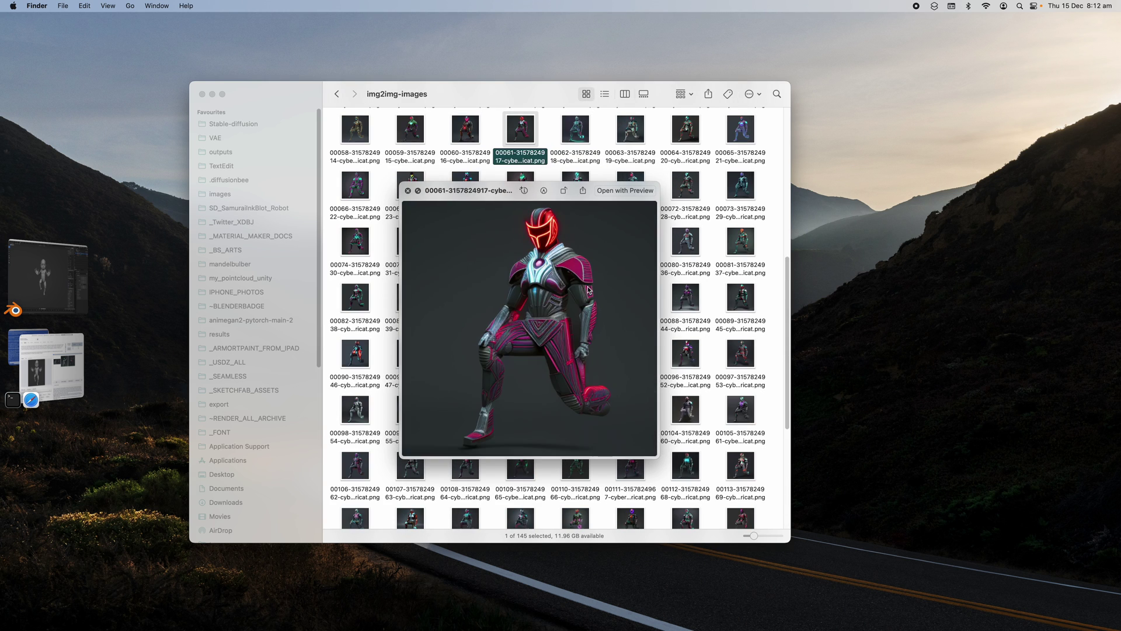
pyautogui.press('Up')
pyautogui.press('Down')
pyautogui.press('Down')
pyautogui.press('Down')
pyautogui.press('Down')
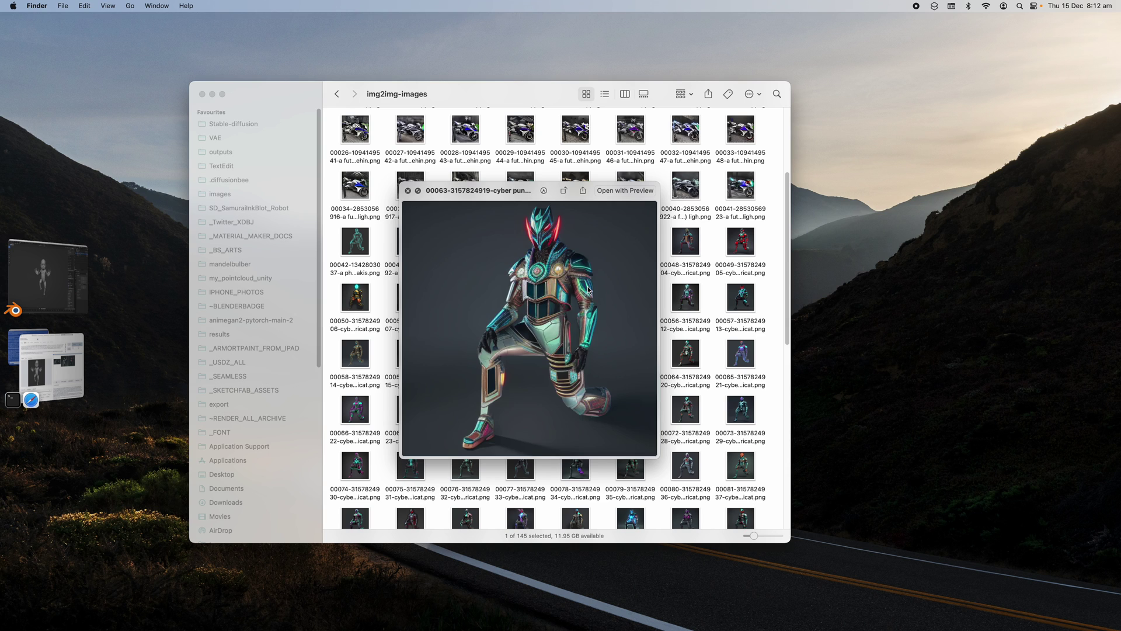
pyautogui.press('Right')
pyautogui.press('Down')
pyautogui.press('Left')
pyautogui.press('Down')
pyautogui.press('Right')
pyautogui.press('Right')
pyautogui.press('Up')
pyautogui.press('Up')
pyautogui.press('Left')
pyautogui.press('Up')
pyautogui.press('Left')
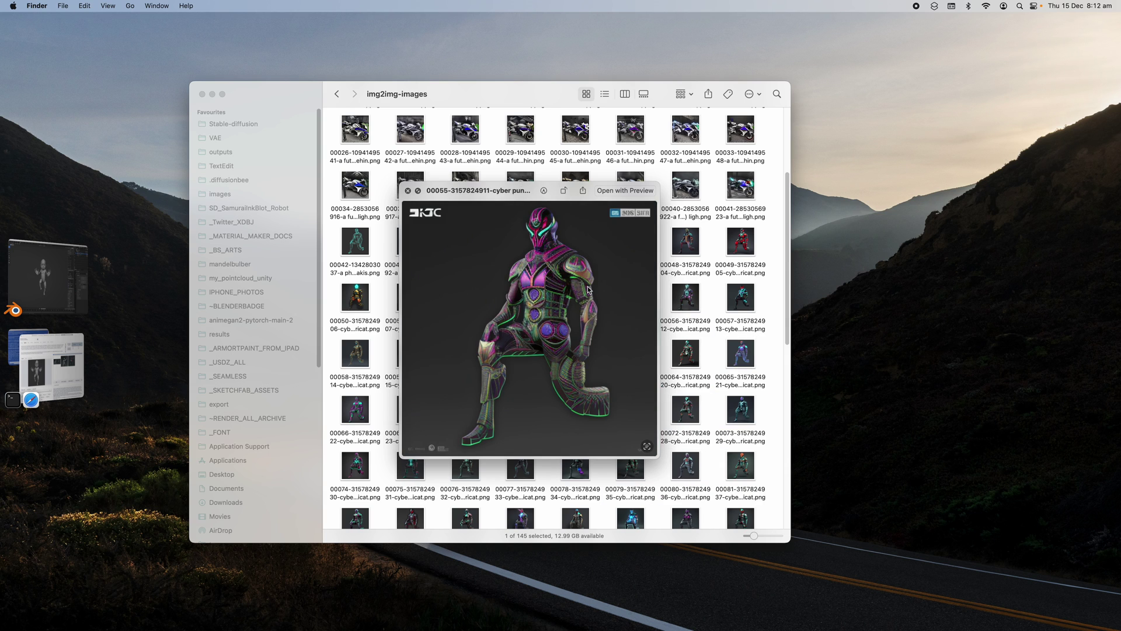
pyautogui.press('Right')
pyautogui.press('Right')
pyautogui.press('Right')
pyautogui.press('Right')
pyautogui.press('Right')
pyautogui.press('Right')
pyautogui.press('Right')
pyautogui.press('Right')
pyautogui.press('Right')
pyautogui.press('Right')
pyautogui.press('Right')
pyautogui.press('Right')
pyautogui.press('Right')
pyautogui.press('Right')
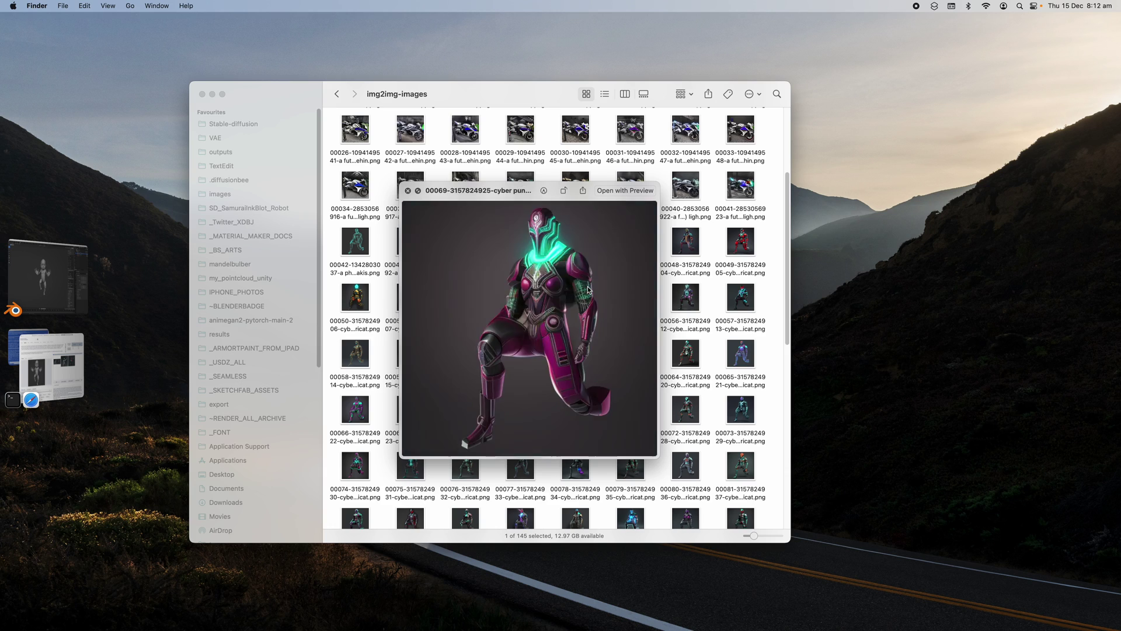
pyautogui.press('Right')
pyautogui.press('Right')
pyautogui.press('Right')
pyautogui.press('Right')
pyautogui.press('Right')
pyautogui.press('Right')
pyautogui.press('Right')
pyautogui.press('Right')
pyautogui.press('Right')
pyautogui.press('Right')
pyautogui.press('Right')
pyautogui.press('Right')
pyautogui.press('Right')
pyautogui.press('Right')
pyautogui.press('Right')
pyautogui.press('Right')
pyautogui.press('Right')
pyautogui.press('Right')
pyautogui.press('Right')
pyautogui.press('Right')
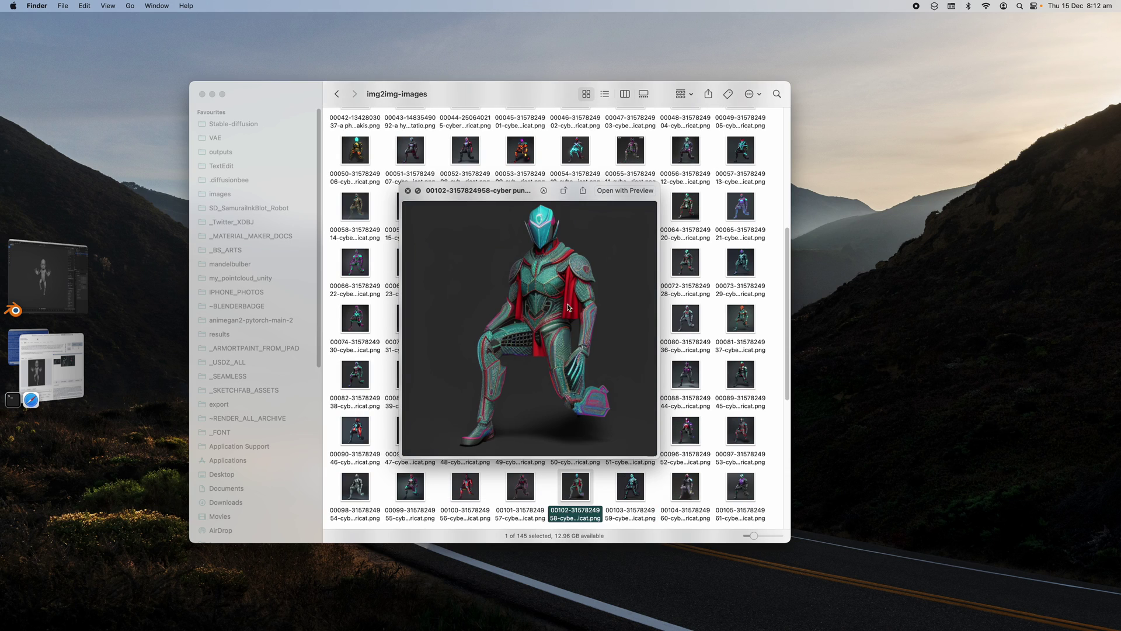
# Step: Switch back to the Stable Diffusion web UI in Safari and highlight parts of the cyber punk prompt, including "octane render" and "beeple" through "glitch art"
pyautogui.click(51, 365)
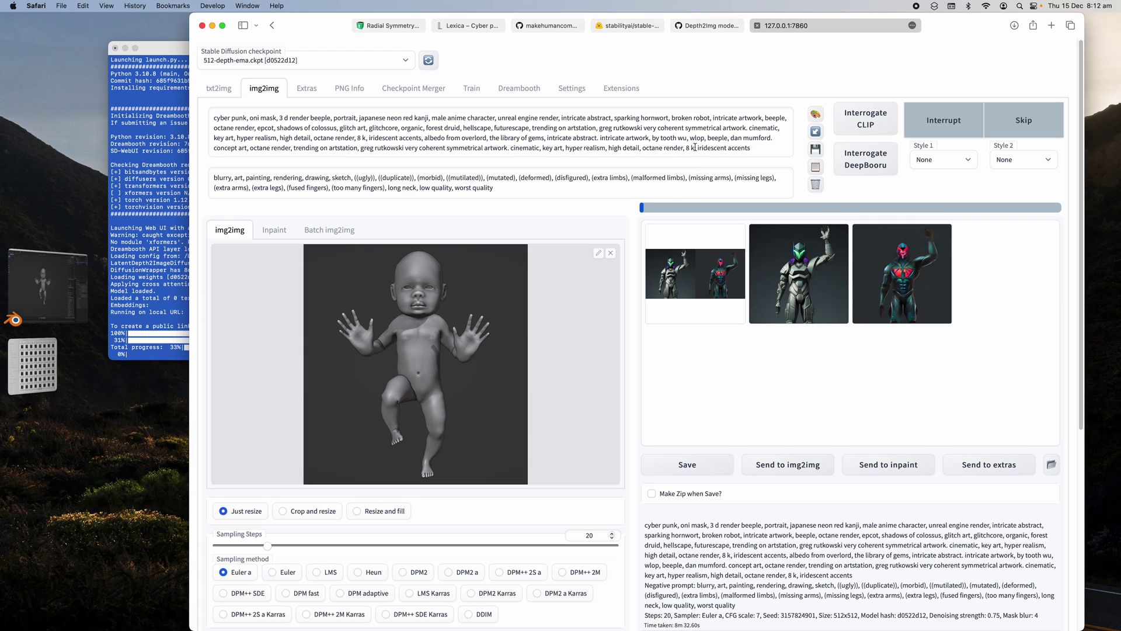
pyautogui.moveTo(697, 147); pyautogui.dragTo(767, 146)
pyautogui.moveTo(643, 148); pyautogui.dragTo(690, 148)
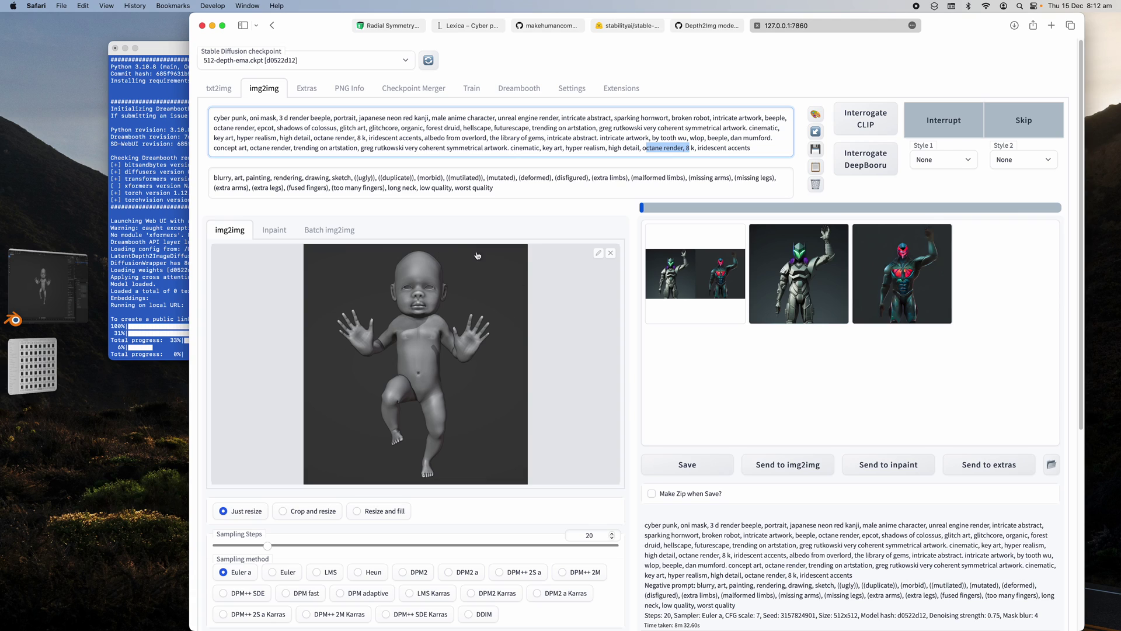
pyautogui.click(406, 139)
pyautogui.moveTo(312, 118); pyautogui.dragTo(376, 124)
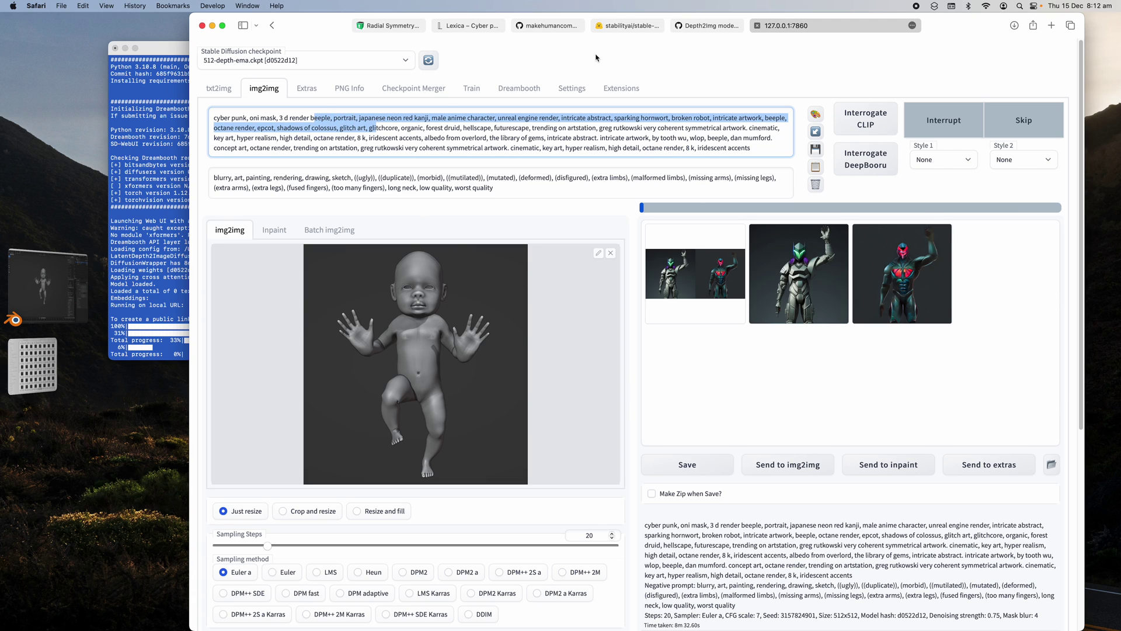
# Step: Show the Lexica page of the cyber punk oni mask prompt and widen the browser window to the screen's edge
pyautogui.click(466, 25)
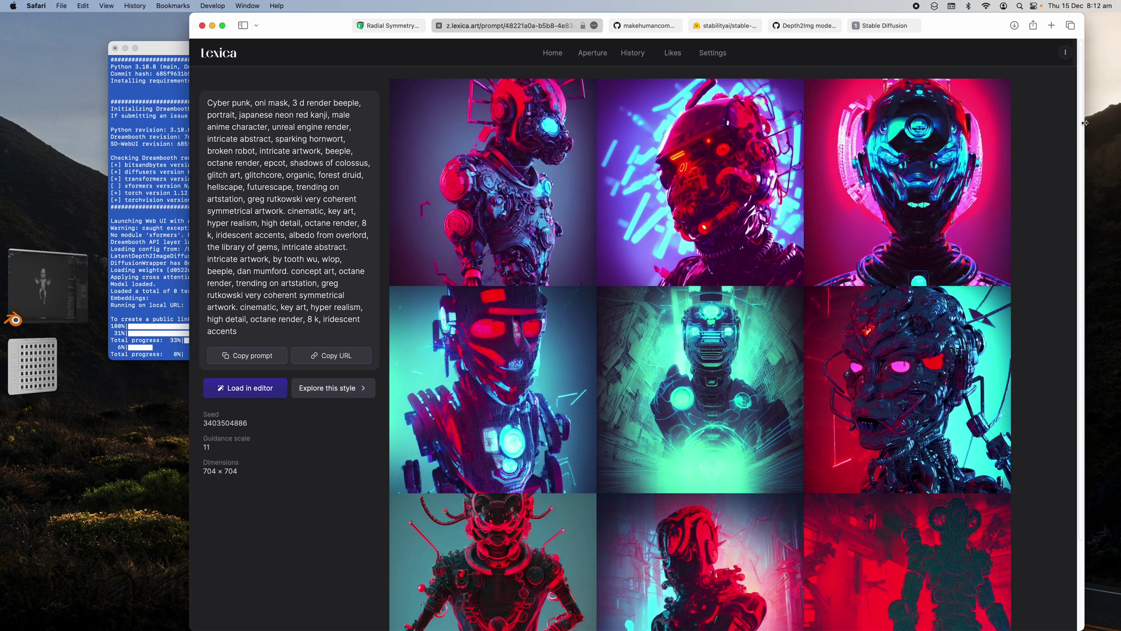
pyautogui.moveTo(1084, 123); pyautogui.dragTo(1120, 123)
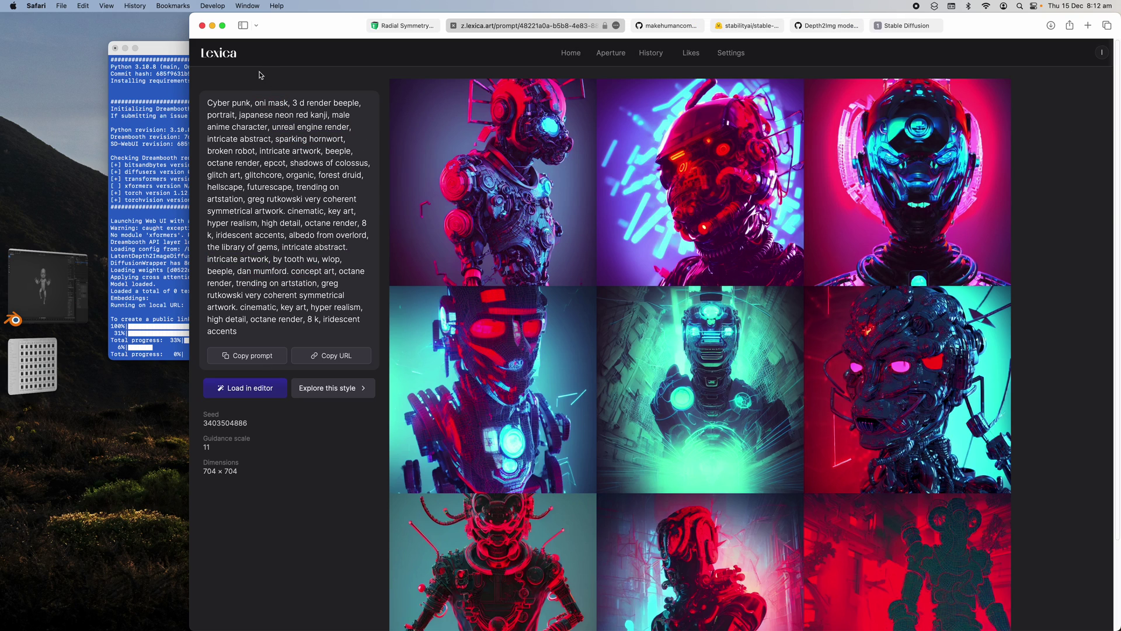
# Step: Search Lexica for "armor" from its home page and browse the resulting images for prompt ideas
pyautogui.click(227, 58)
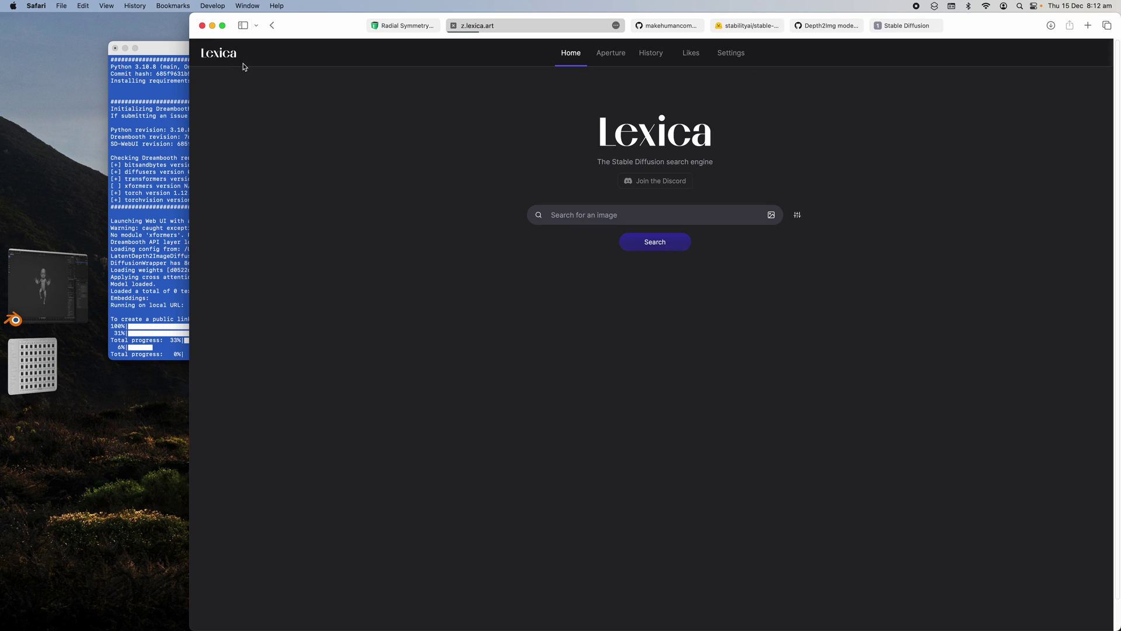
pyautogui.write('armor')
pyautogui.press('Return')
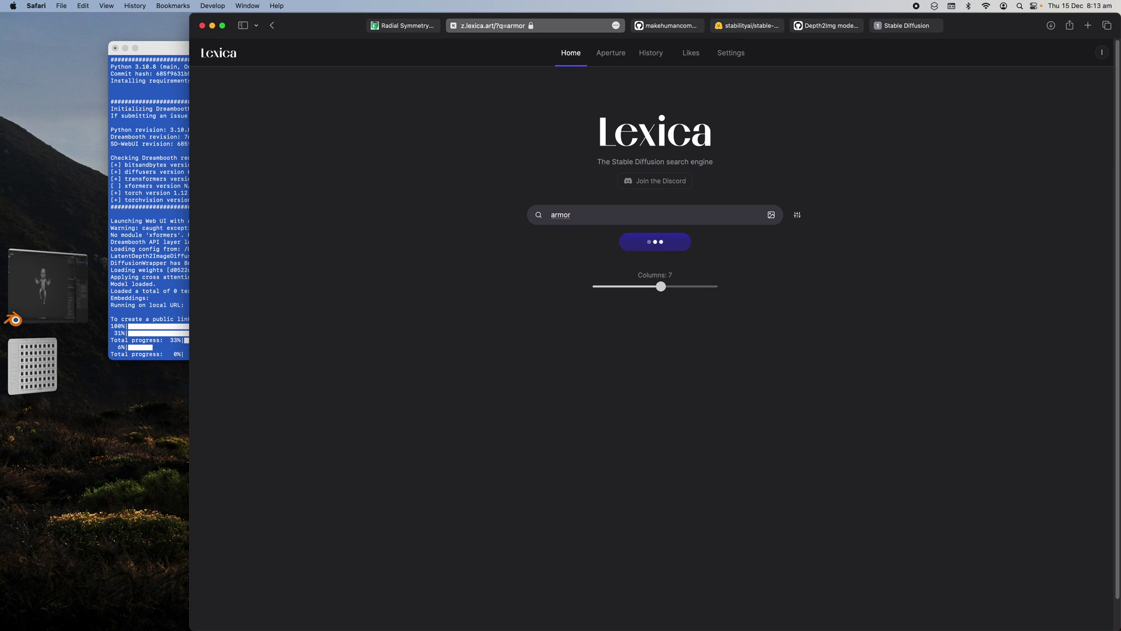
pyautogui.scroll(-2, 425, 386)
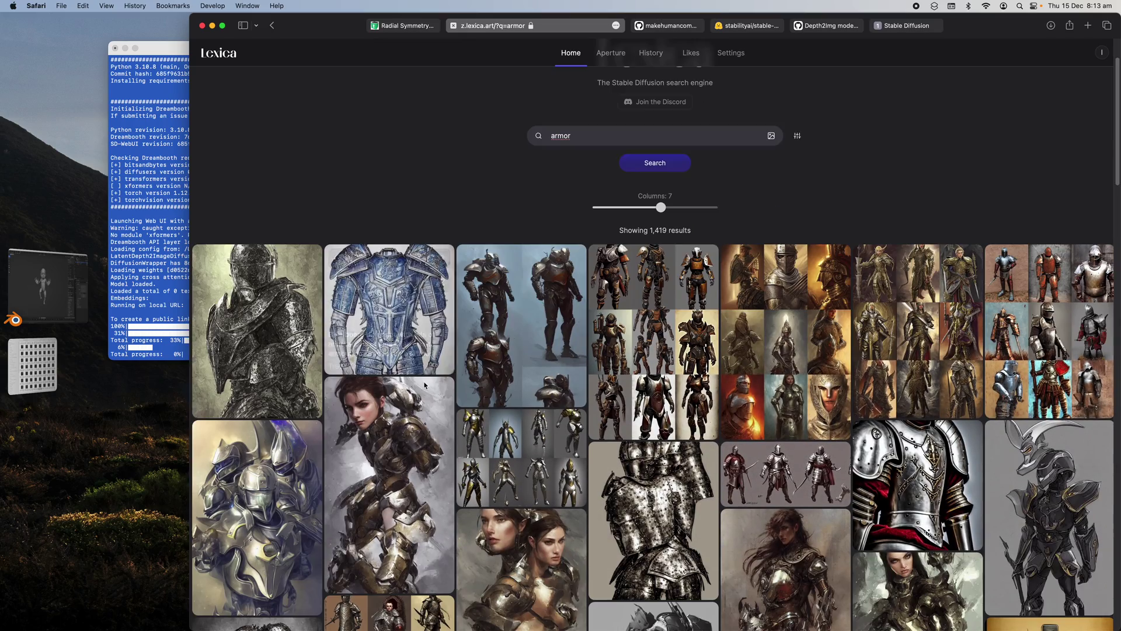
pyautogui.scroll(-10, 425, 386)
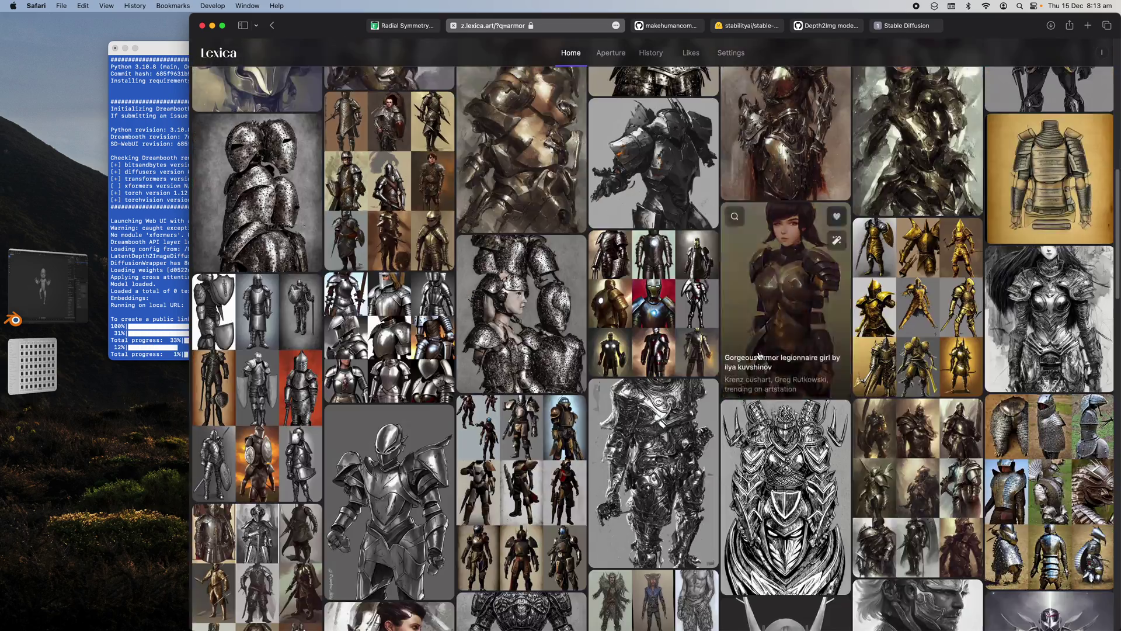
pyautogui.scroll(-8, 759, 356)
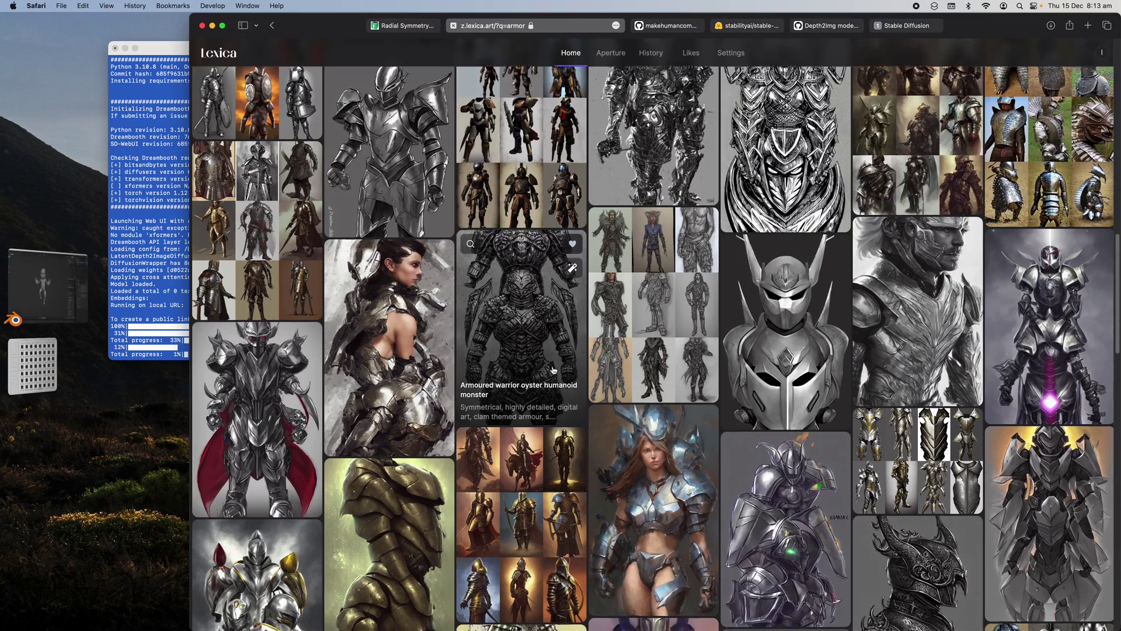
pyautogui.scroll(-6, 553, 370)
pyautogui.scroll(4, 443, 368)
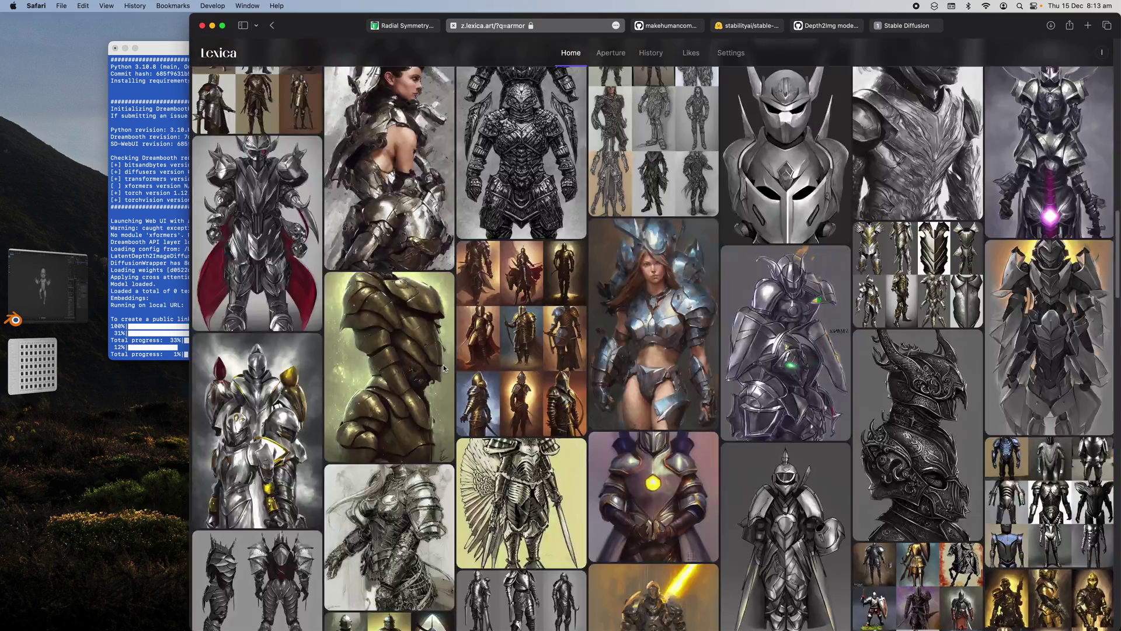
pyautogui.scroll(20, 443, 368)
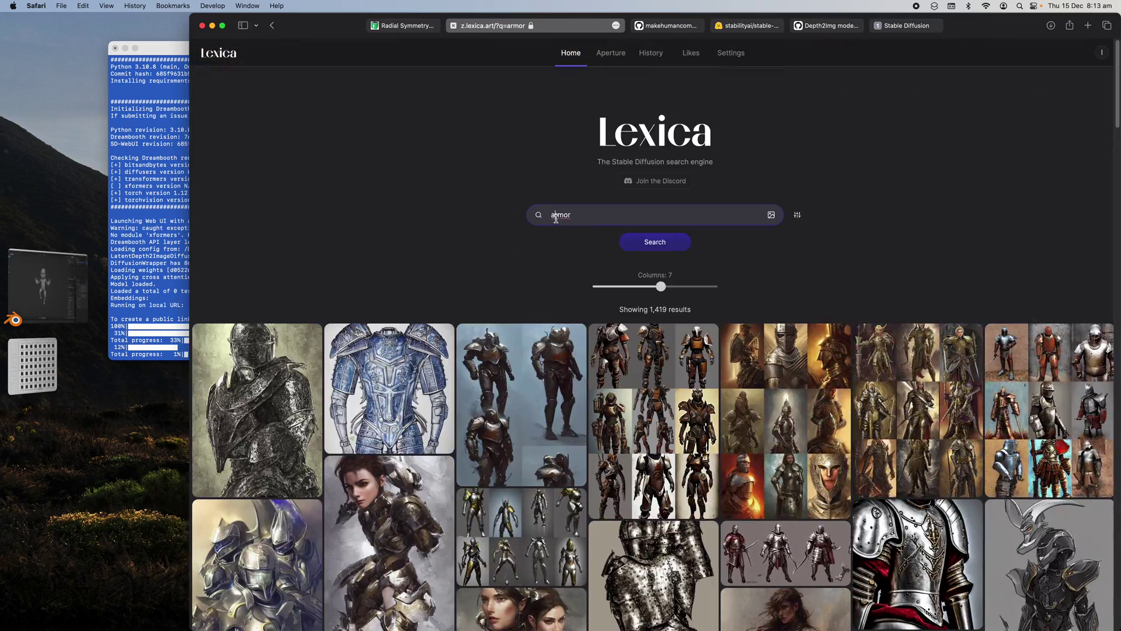
# Step: Replace the Lexica search term with "power ranger" and browse the resulting images
pyautogui.doubleClick(556, 215)
pyautogui.write('power ranger')
pyautogui.press('Return')
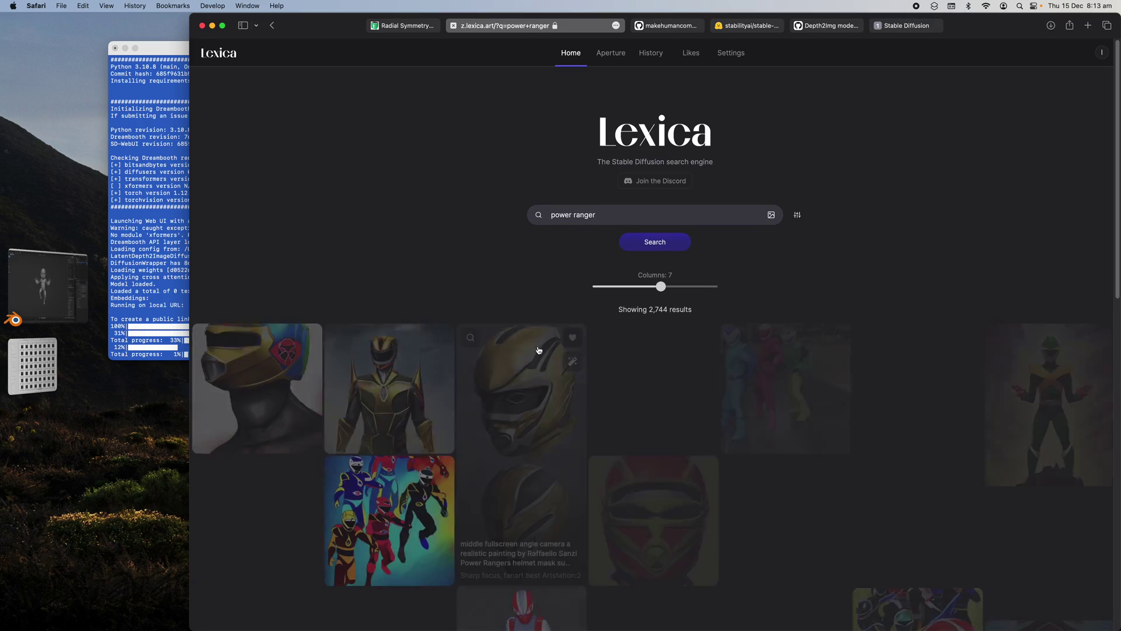
pyautogui.scroll(-3, 528, 362)
pyautogui.scroll(-15, 537, 374)
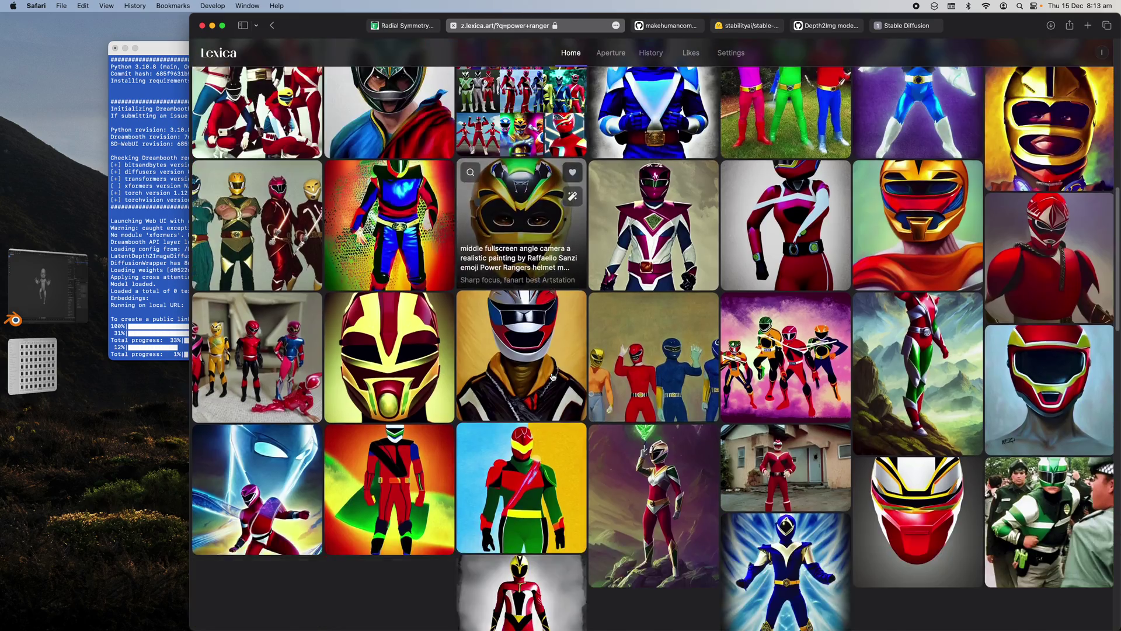
pyautogui.scroll(-6, 578, 368)
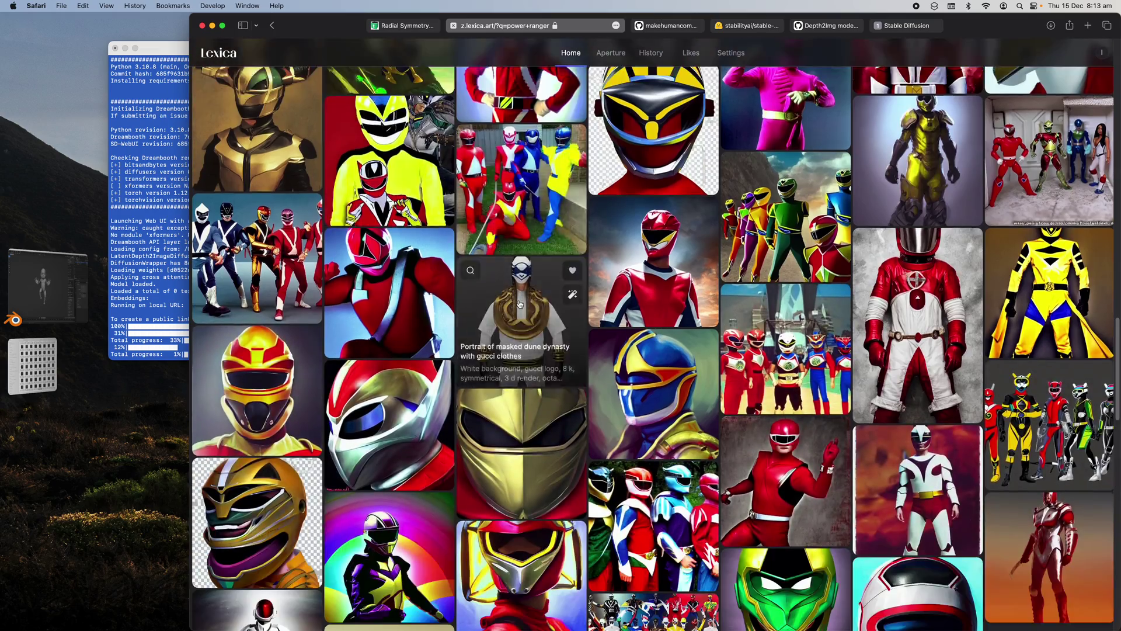
pyautogui.scroll(-15, 603, 358)
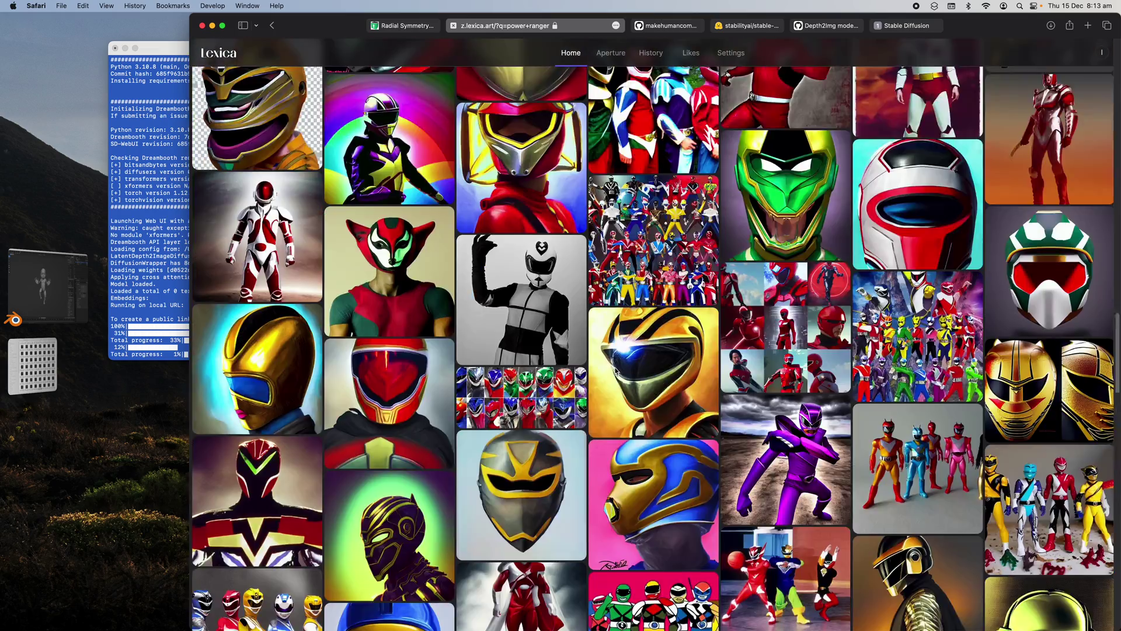
pyautogui.scroll(-4, 612, 405)
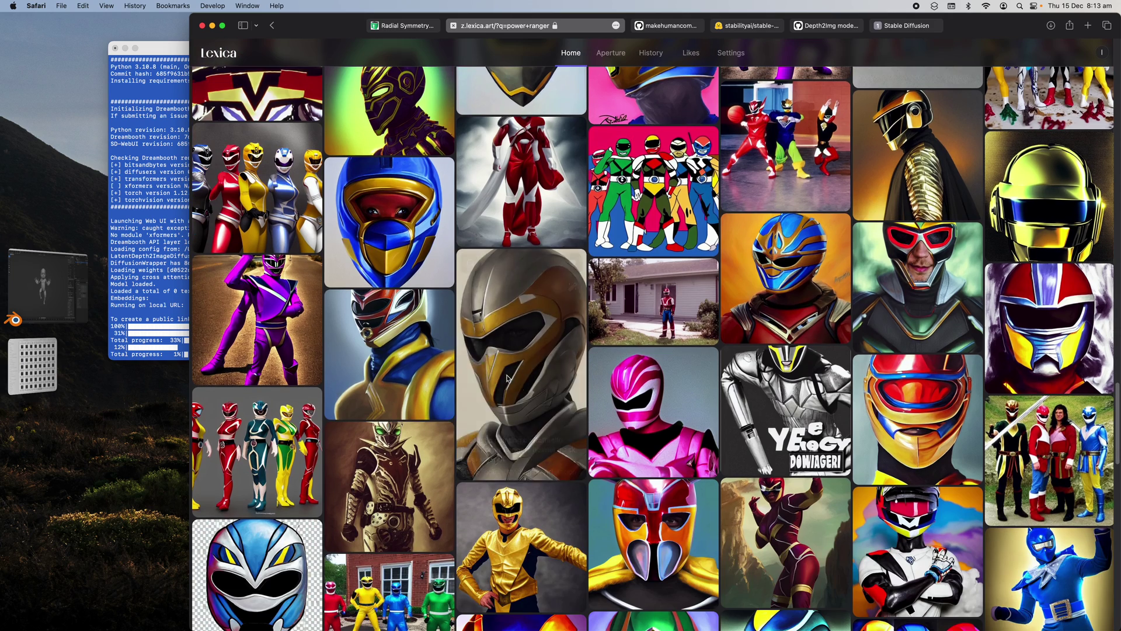
# Step: Open the "Portrait of handsome guy in cyber armor" image among the power ranger results, mark it as liked and close its details
pyautogui.scroll(-7, 827, 357)
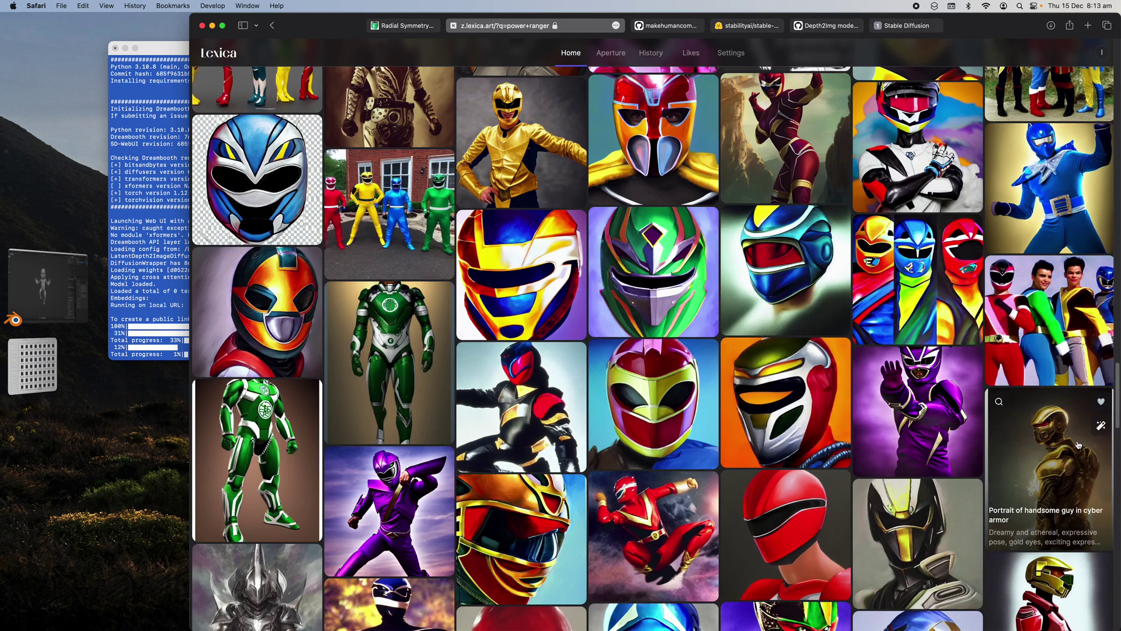
pyautogui.click(1046, 419)
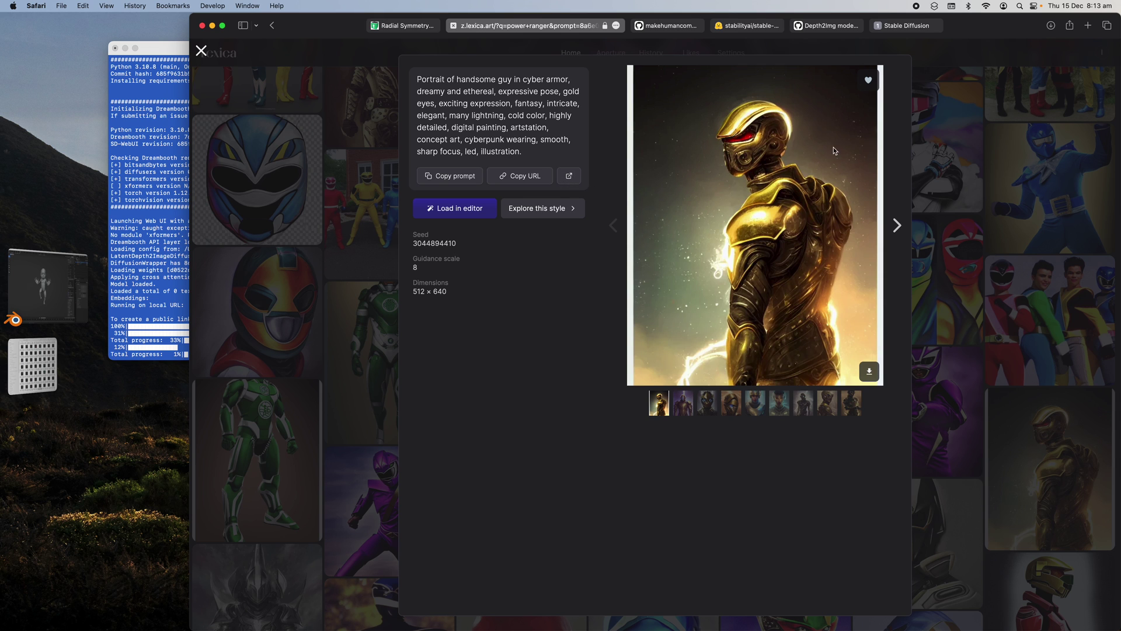
pyautogui.click(869, 85)
pyautogui.click(939, 213)
pyautogui.scroll(-10, 1118, 315)
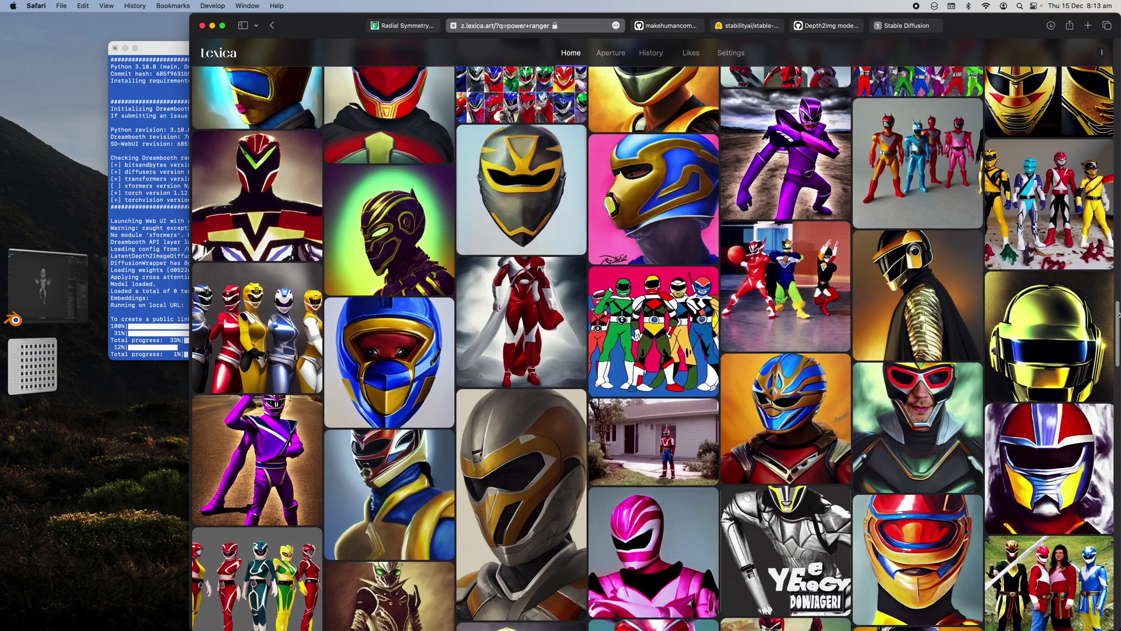
# Step: Replace the Lexica search term with "cyberpunk mecha" and browse the resulting images
pyautogui.scroll(10, 856, 246)
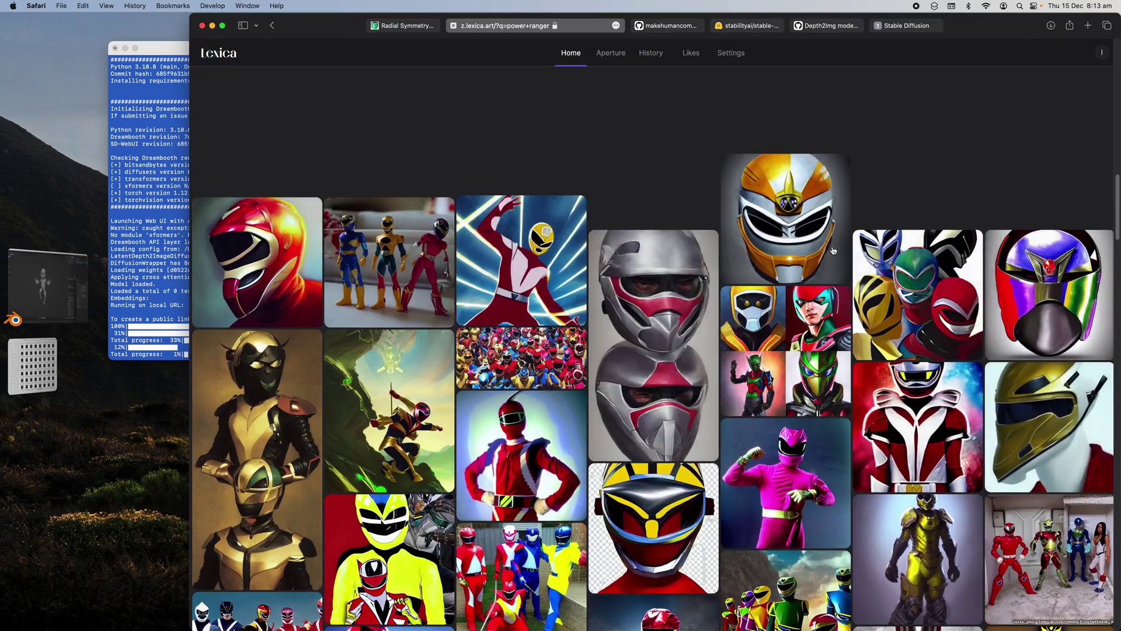
pyautogui.scroll(5, 730, 187)
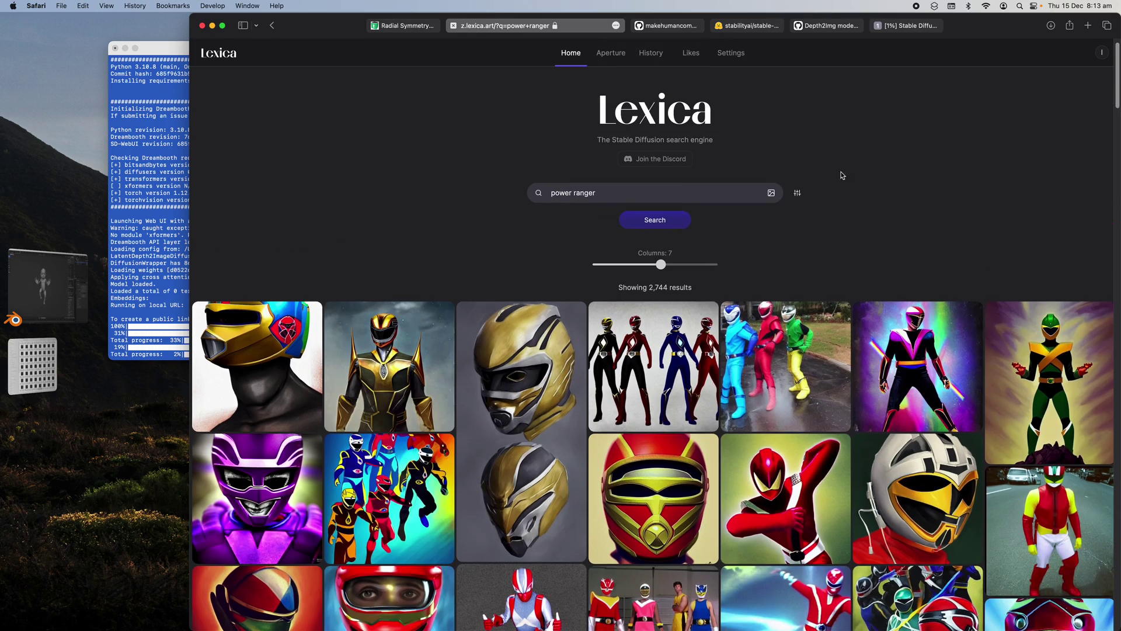
pyautogui.tripleClick(667, 195)
pyautogui.write('c')
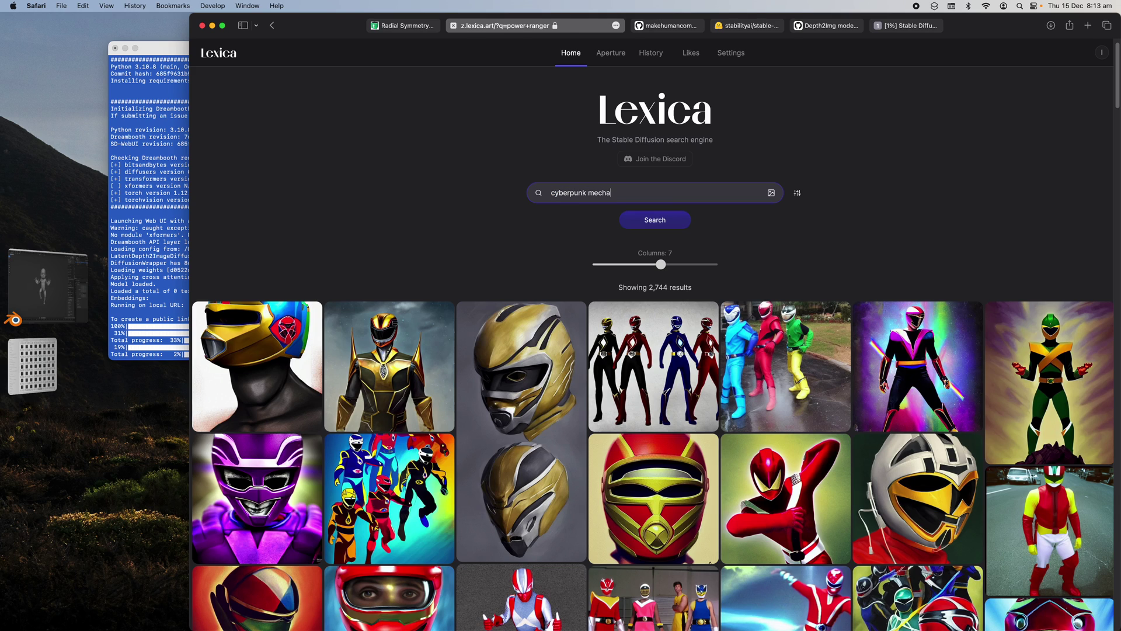
pyautogui.write('yberpunk mecha')
pyautogui.press('Return')
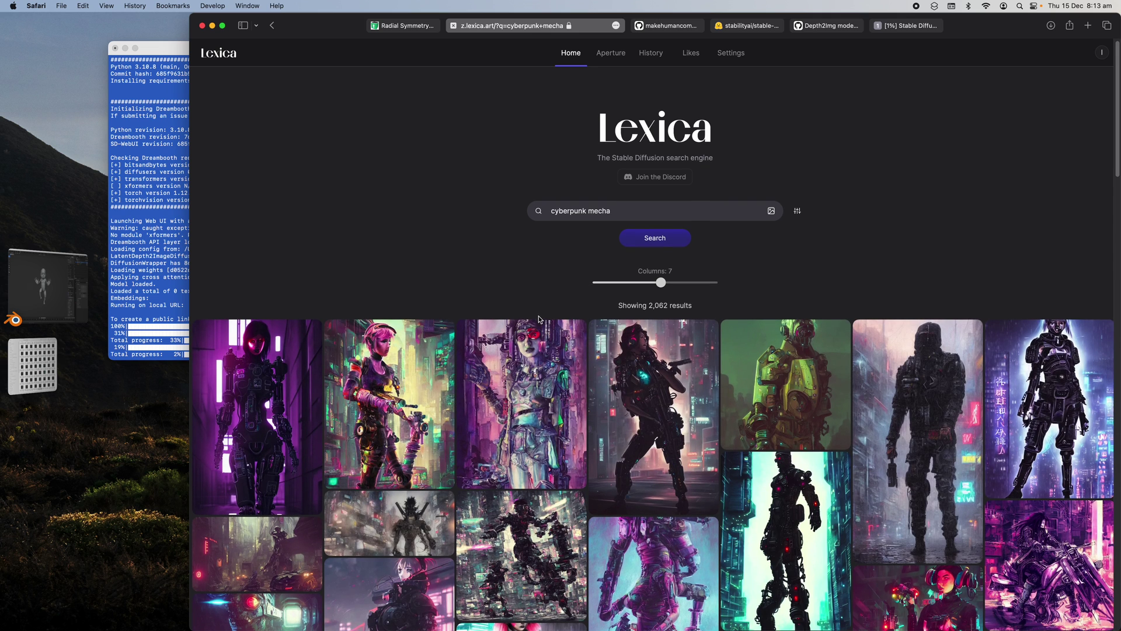
pyautogui.scroll(-1, 538, 316)
pyautogui.scroll(-5, 545, 331)
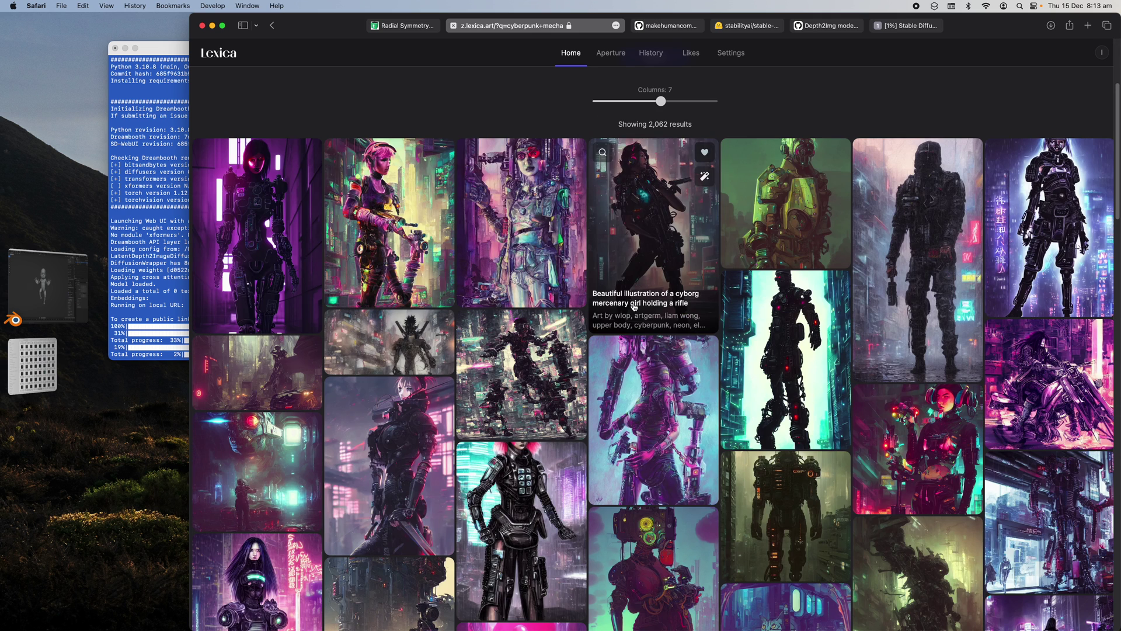
# Step: Bring the Terminal window running the web UI to the front and enlarge it slightly to check the generation progress
pyautogui.click(166, 276)
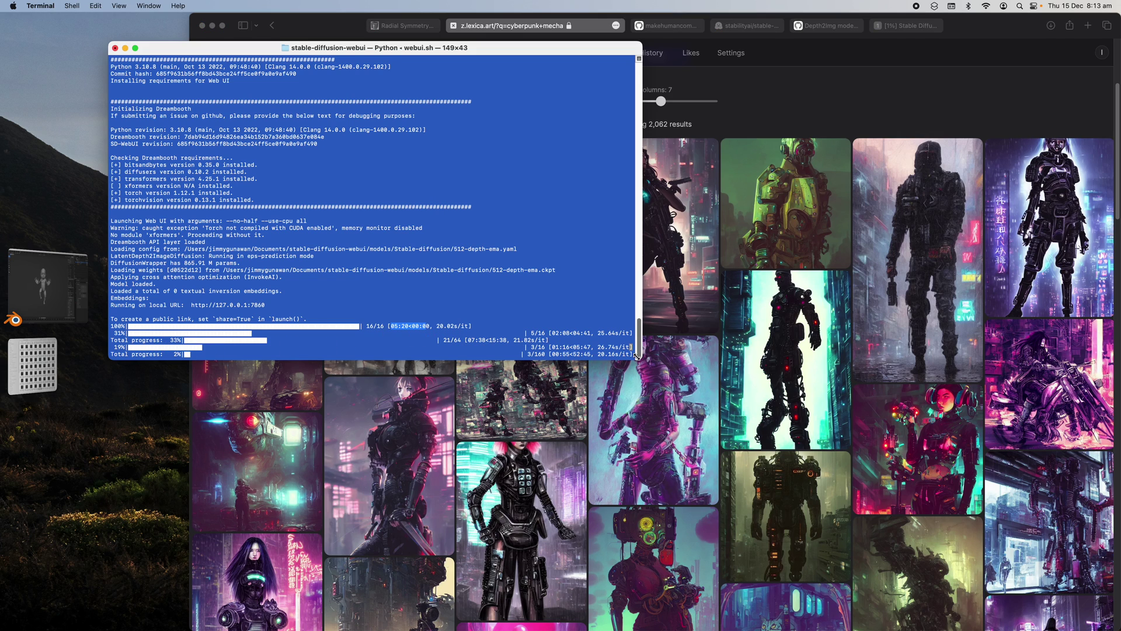
pyautogui.moveTo(632, 358); pyautogui.dragTo(655, 365)
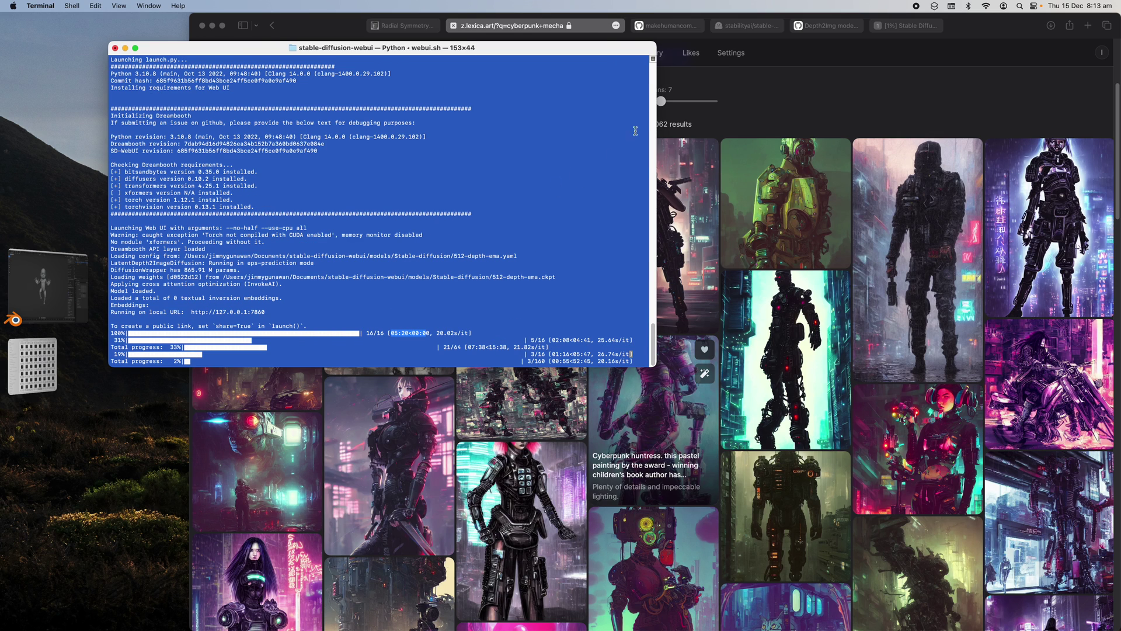
# Step: Show the Hugging Face stable-diffusion-2-depth page and the Depth2Img pull request in Safari, return to the web UI and shift the window left
pyautogui.click(752, 30)
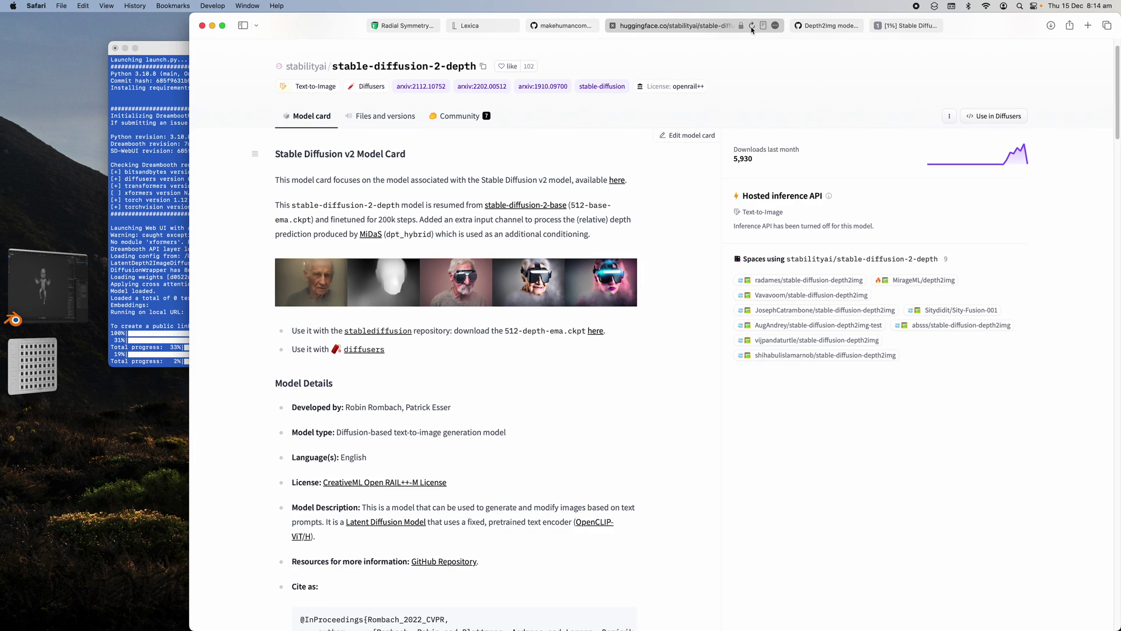
pyautogui.click(827, 26)
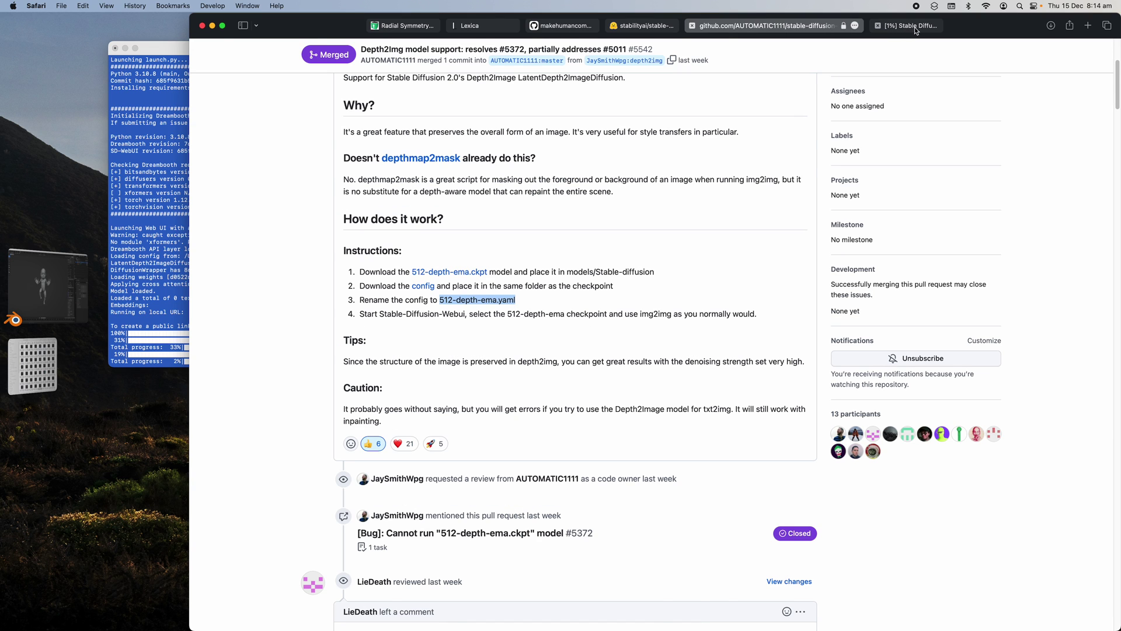
pyautogui.click(916, 27)
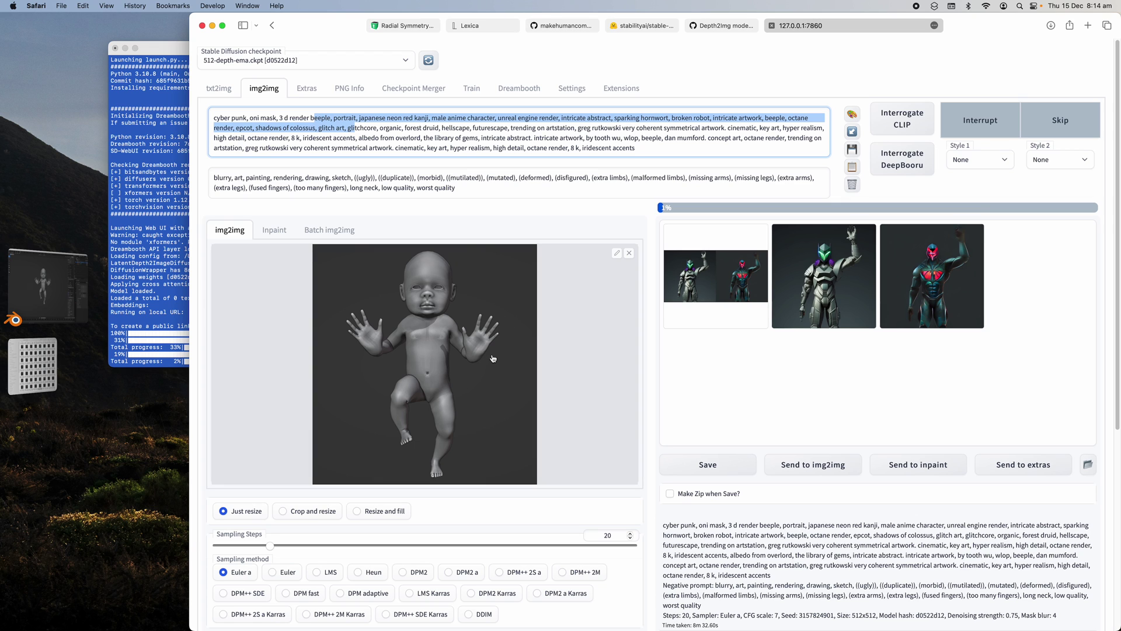
pyautogui.moveTo(967, 29); pyautogui.dragTo(925, 29)
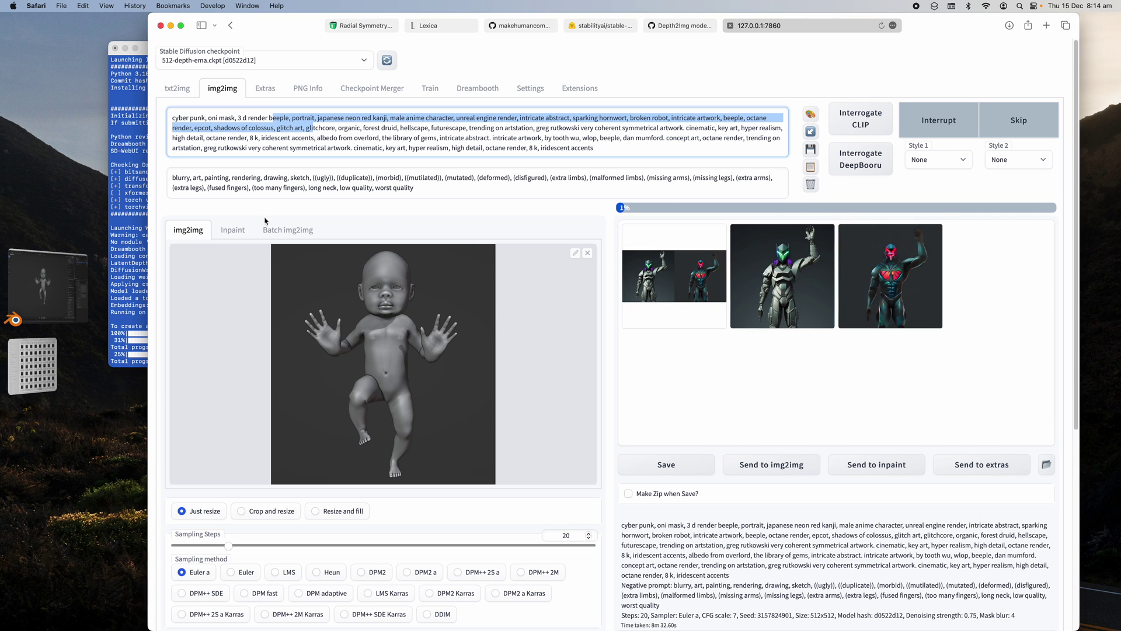
# Step: Switch to Blender and inspect the posed alien baby from a closer, slightly different angle
pyautogui.click(61, 300)
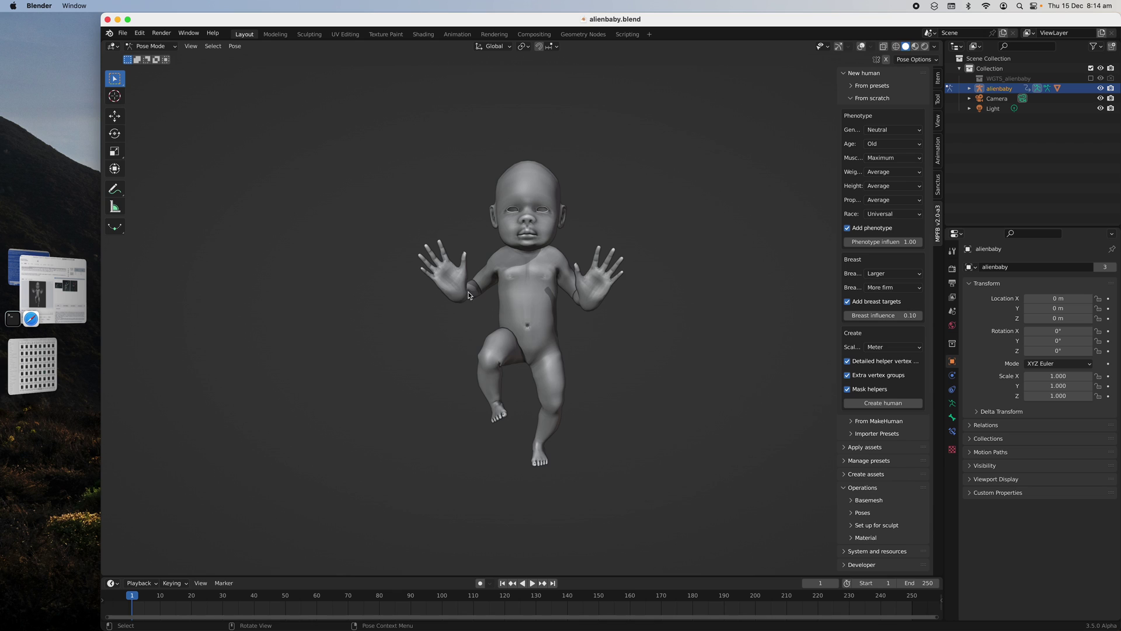
pyautogui.moveTo(475, 292); pyautogui.dragTo(430, 291, button='middle')
pyautogui.scroll(5, 419, 295)
pyautogui.scroll(-2, 429, 292)
pyautogui.moveTo(499, 188); pyautogui.dragTo(517, 218, button='middle')
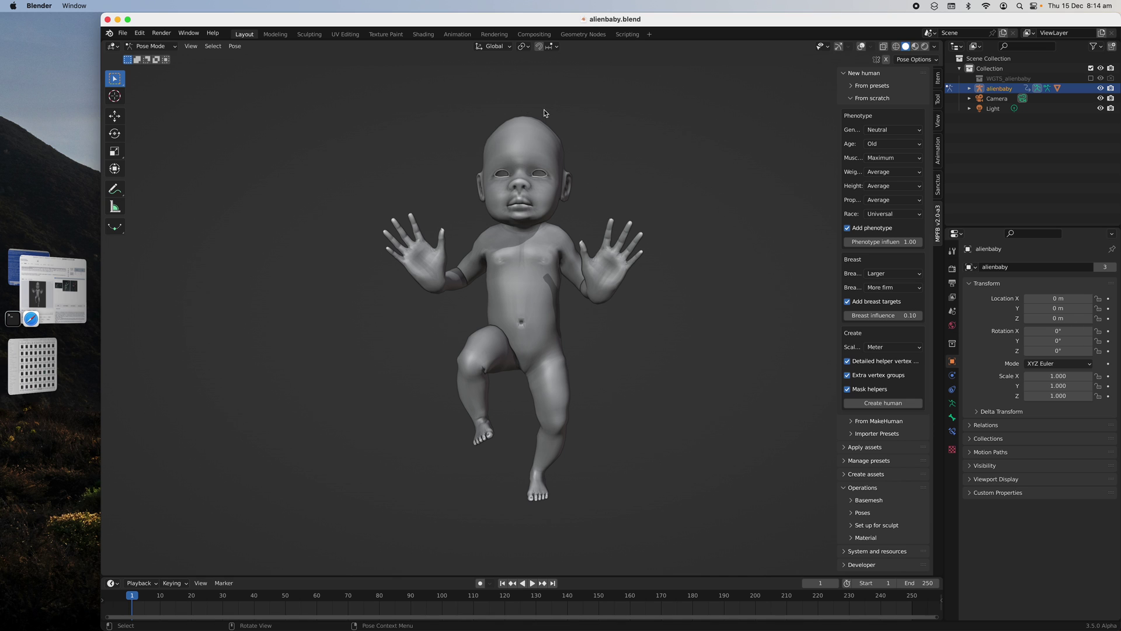
# Step: Switch back to Safari, review the Depth2Img pull request and the stable-diffusion-2-depth model card, and return to the Stable Diffusion web UI
pyautogui.click(53, 289)
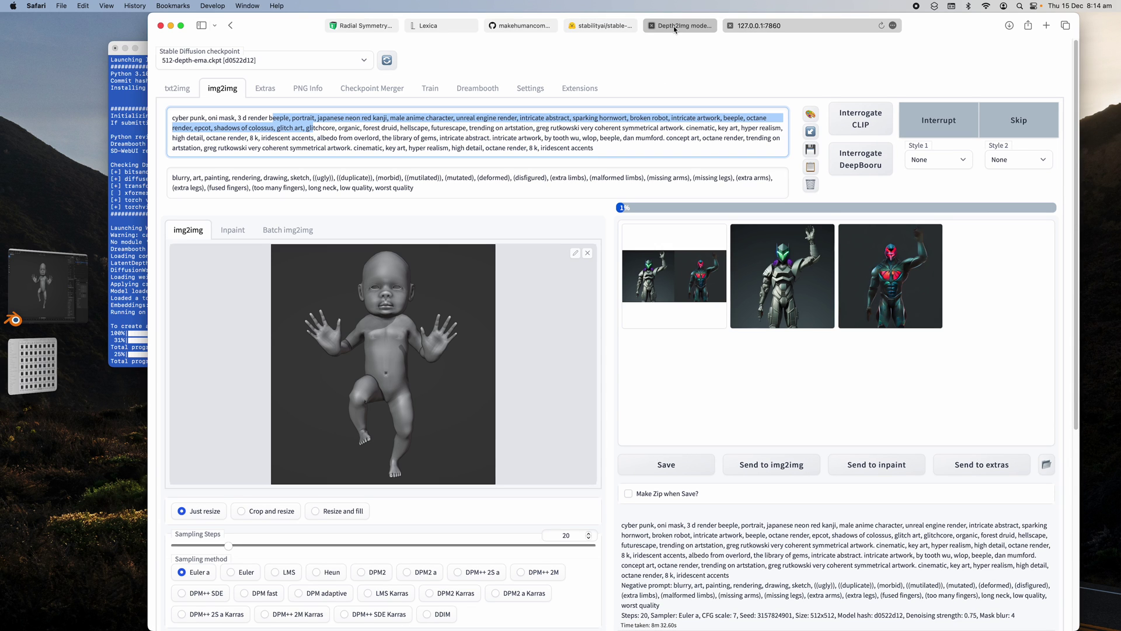
pyautogui.click(674, 26)
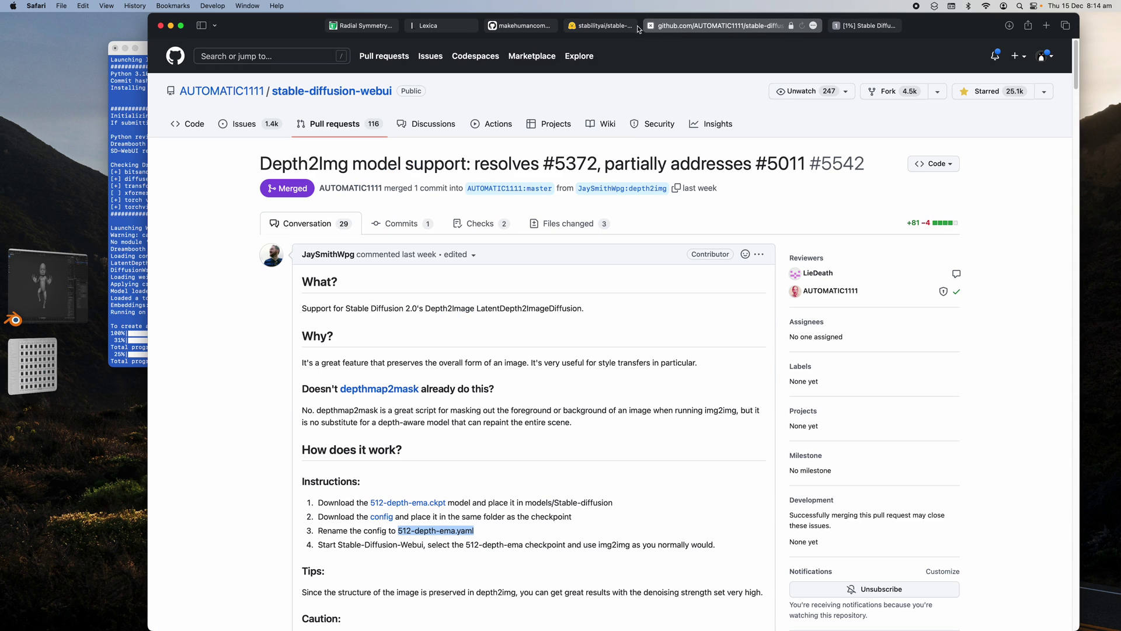
pyautogui.click(626, 27)
pyautogui.scroll(-10, 470, 414)
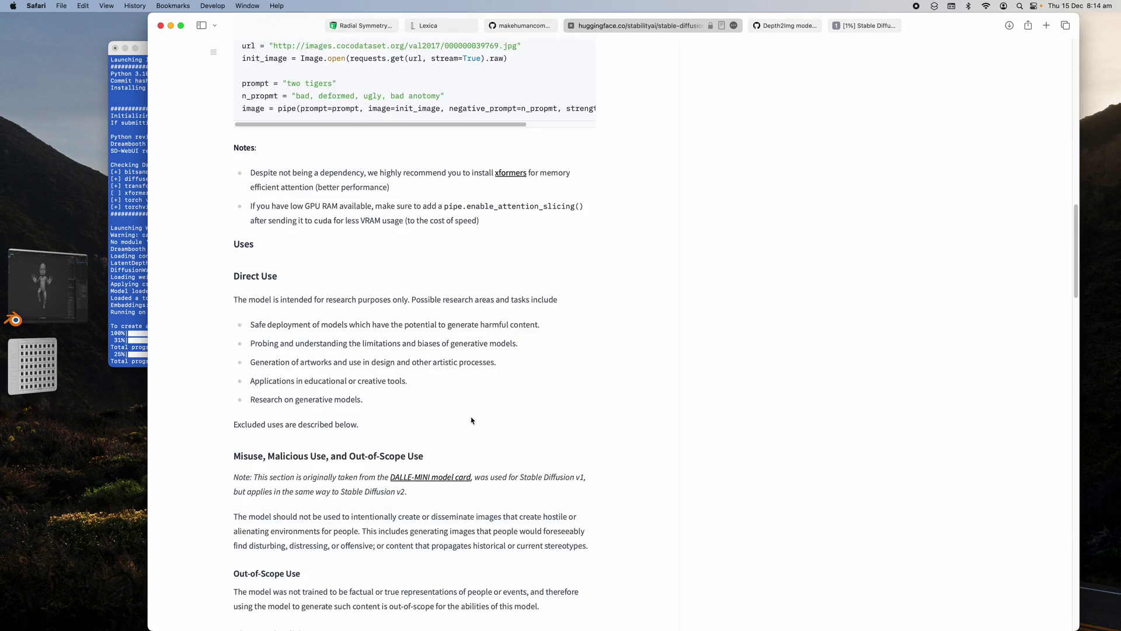
pyautogui.scroll(-10, 471, 419)
pyautogui.scroll(7, 472, 380)
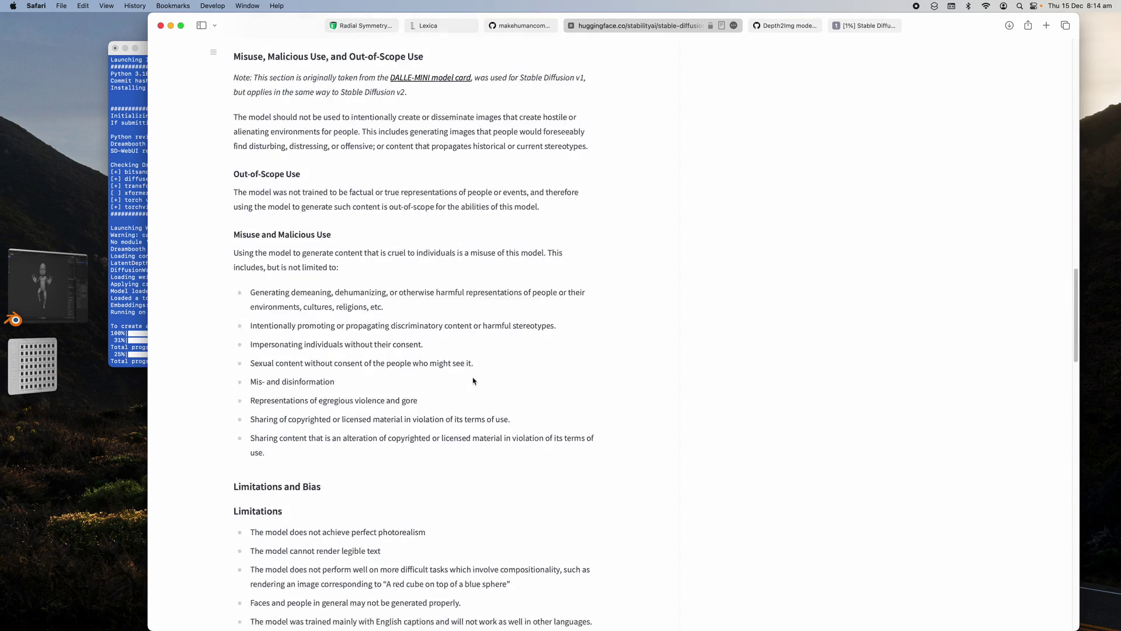
pyautogui.scroll(15, 473, 370)
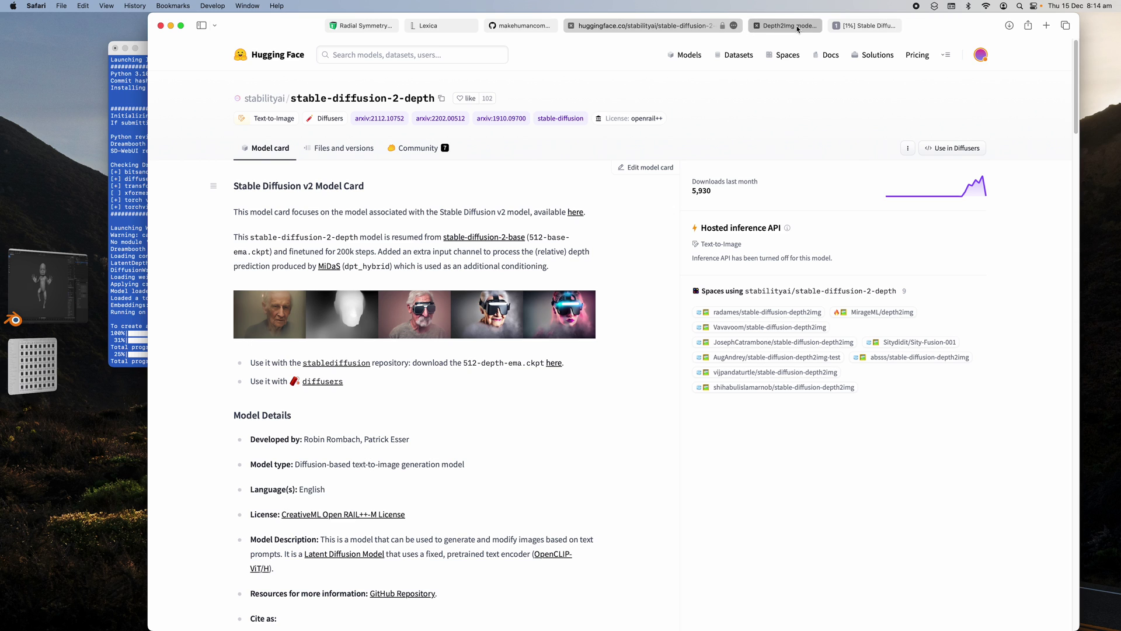
pyautogui.click(797, 26)
pyautogui.click(858, 29)
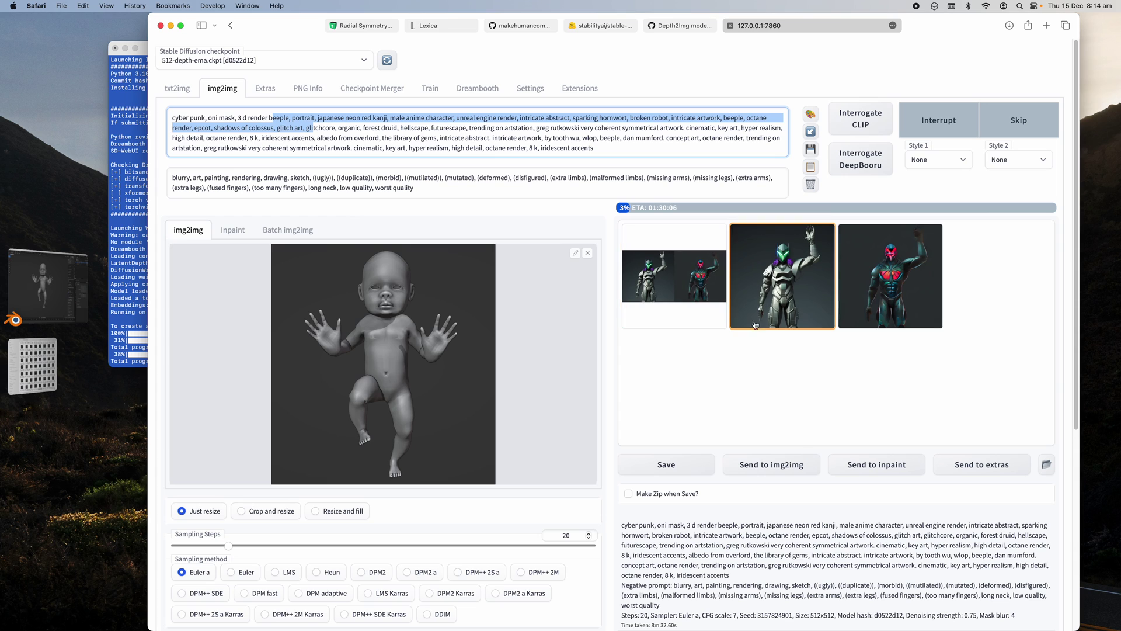
pyautogui.click(1080, 6)
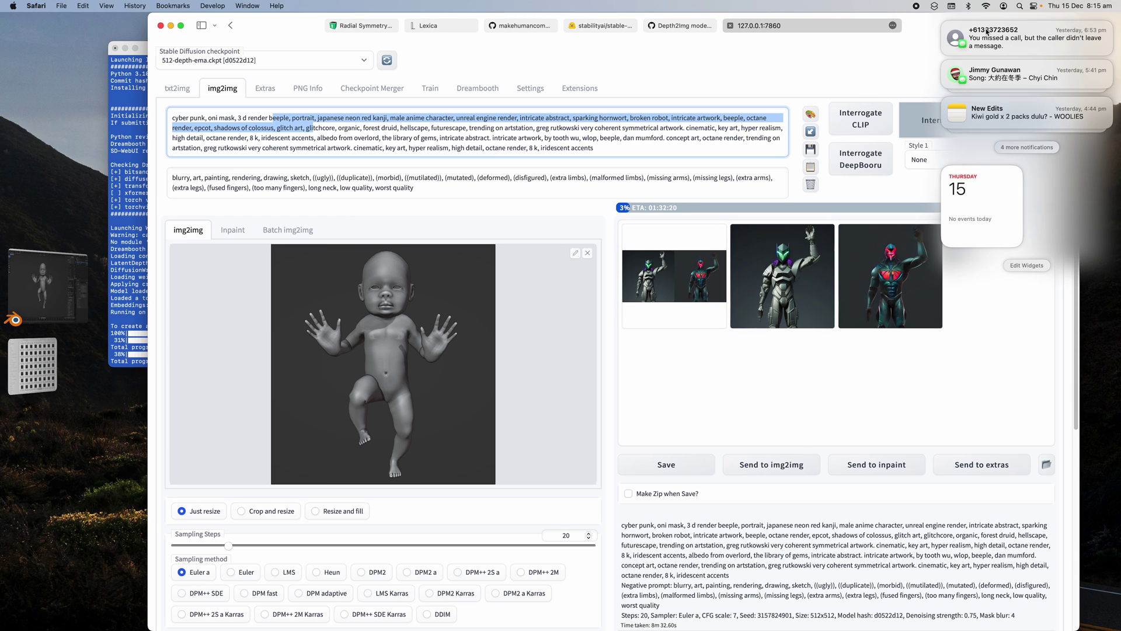
pyautogui.click(927, 24)
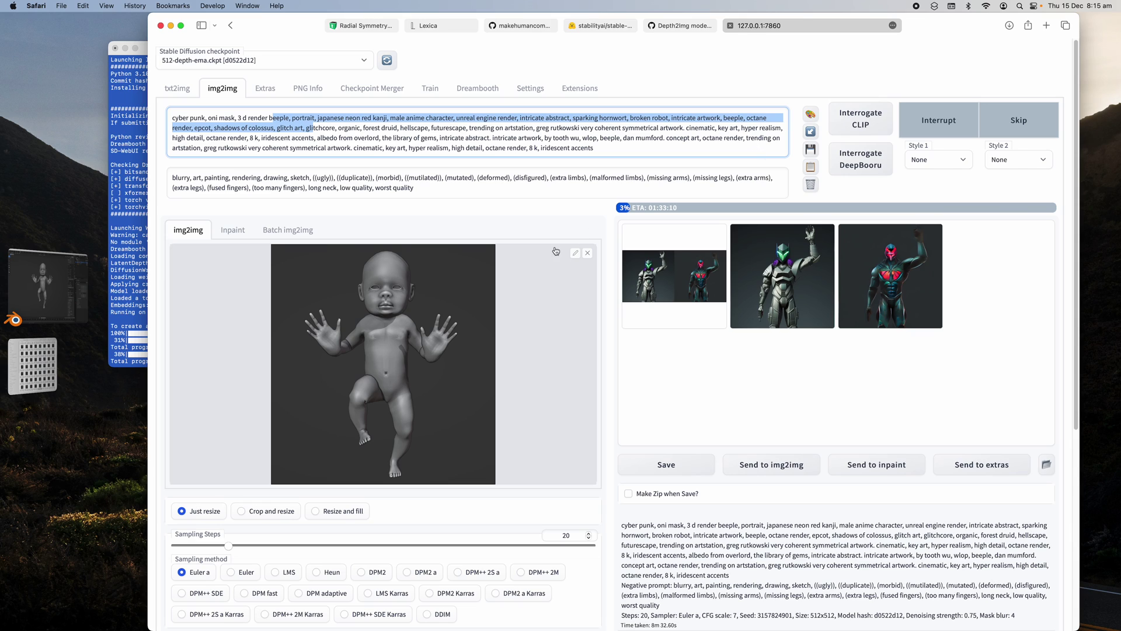